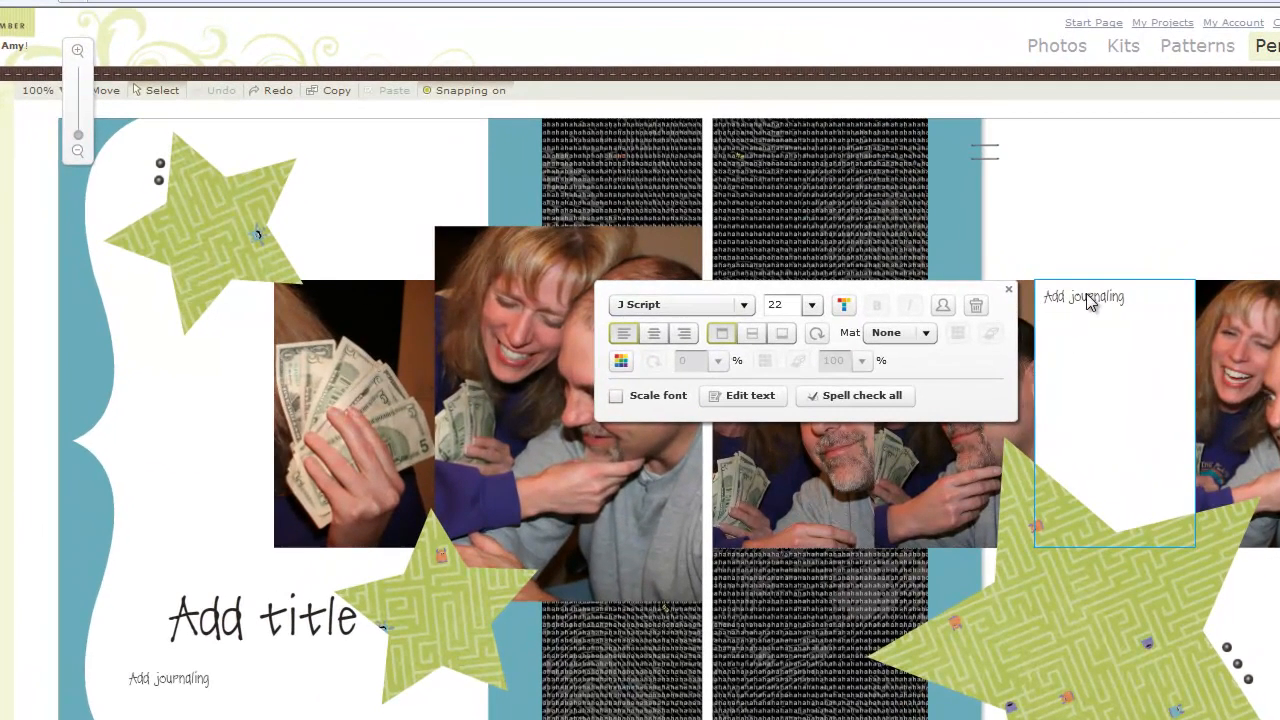
Replace the placeholder text in the right page's journaling area with the copied journaling text.
double_click(1090, 300)
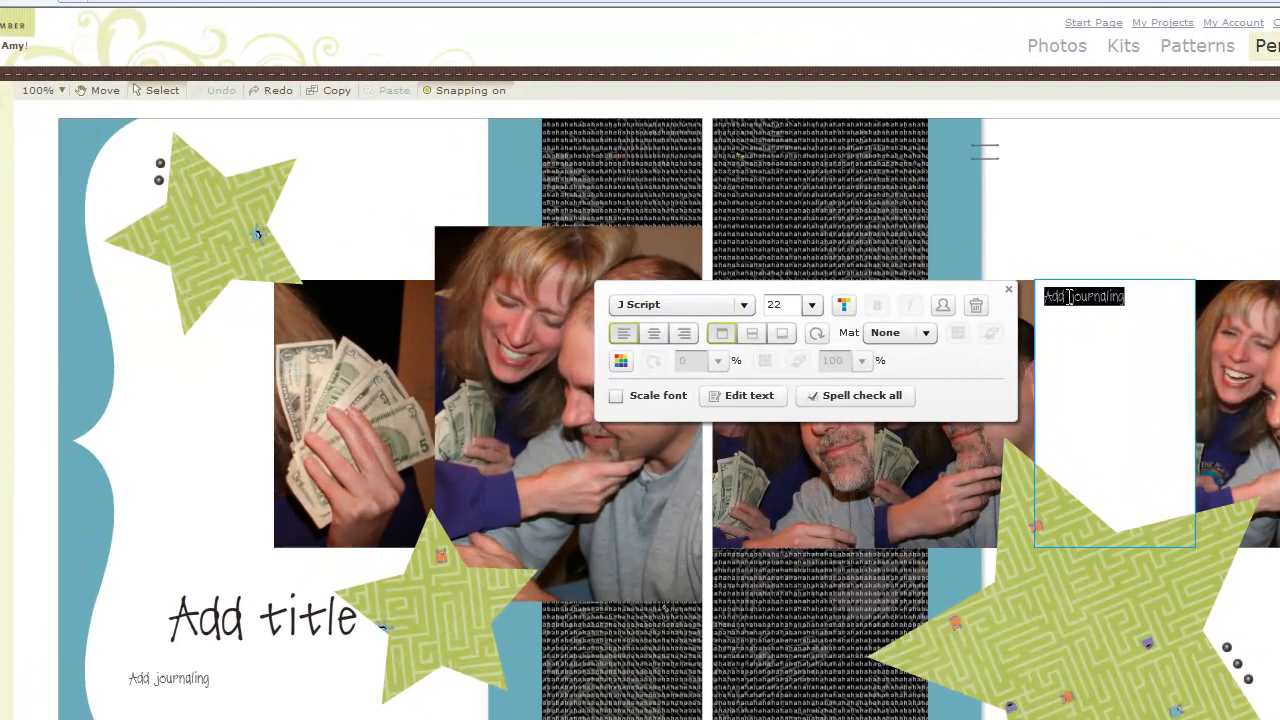
right_click(1083, 297)
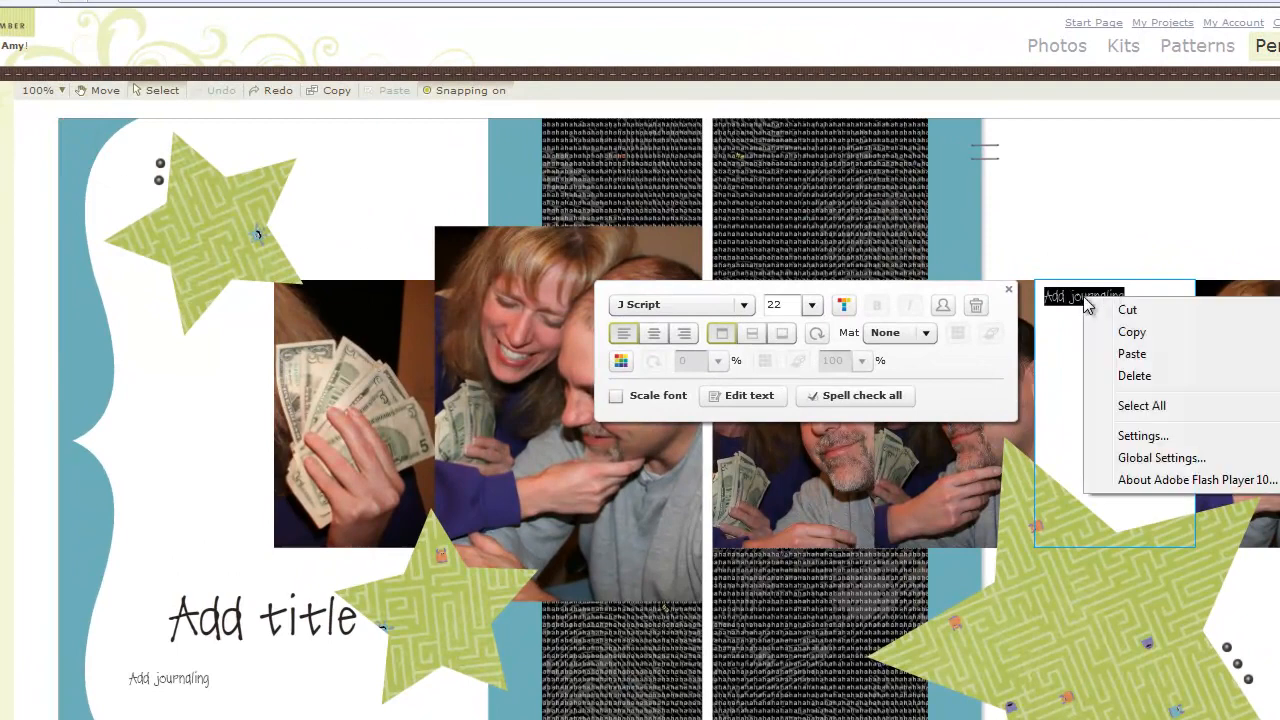
click(1132, 354)
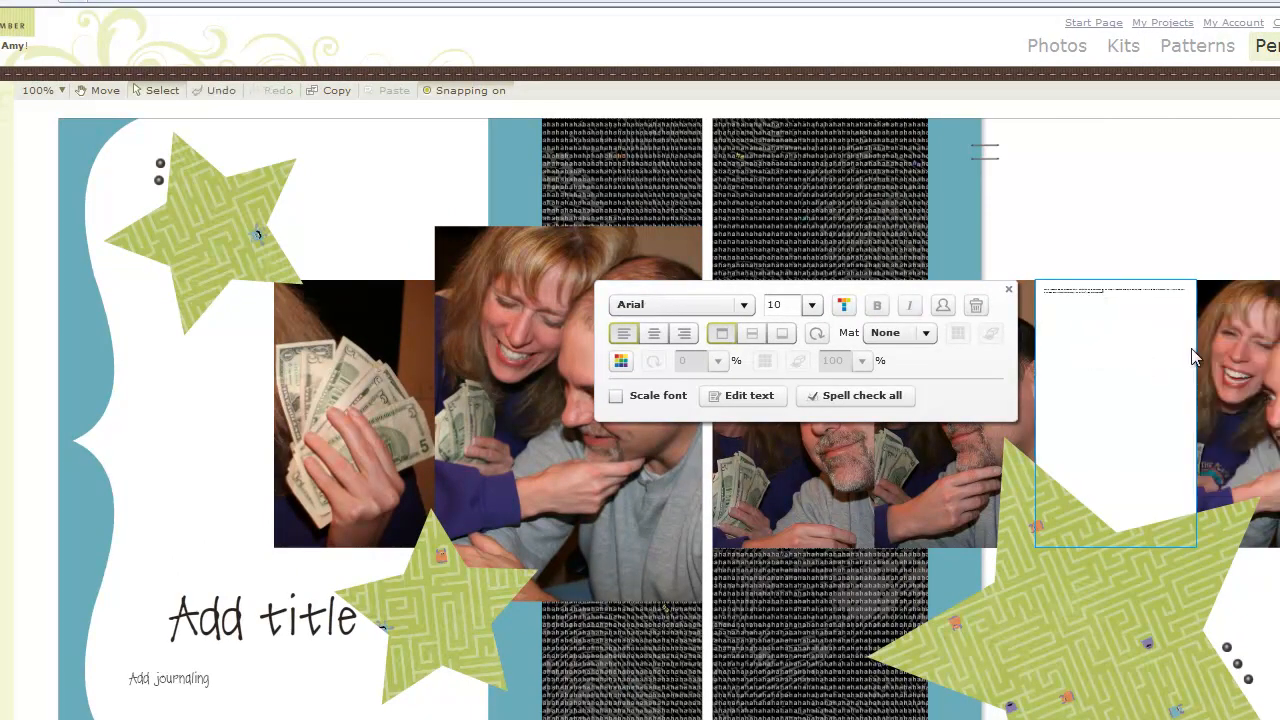
Format all of the pasted journaling text in the J Script font at size 22.
drag(1143, 292, 978, 266)
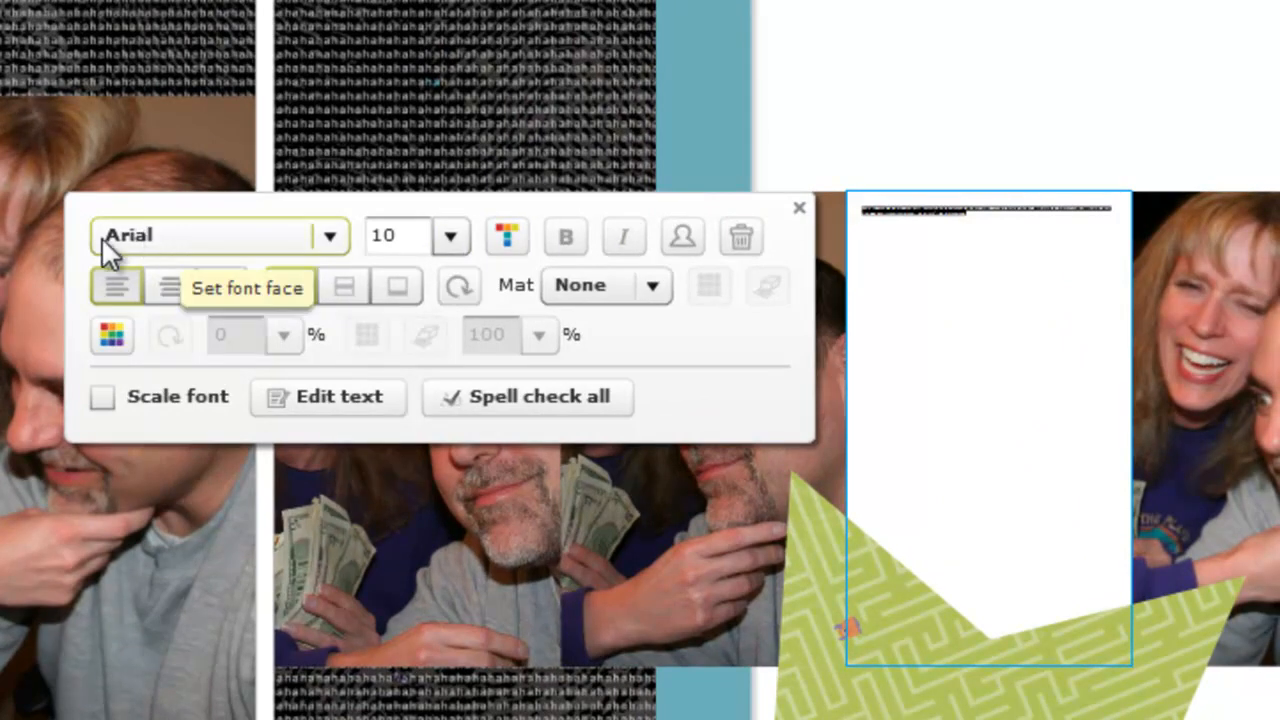
click(415, 235)
text(22)
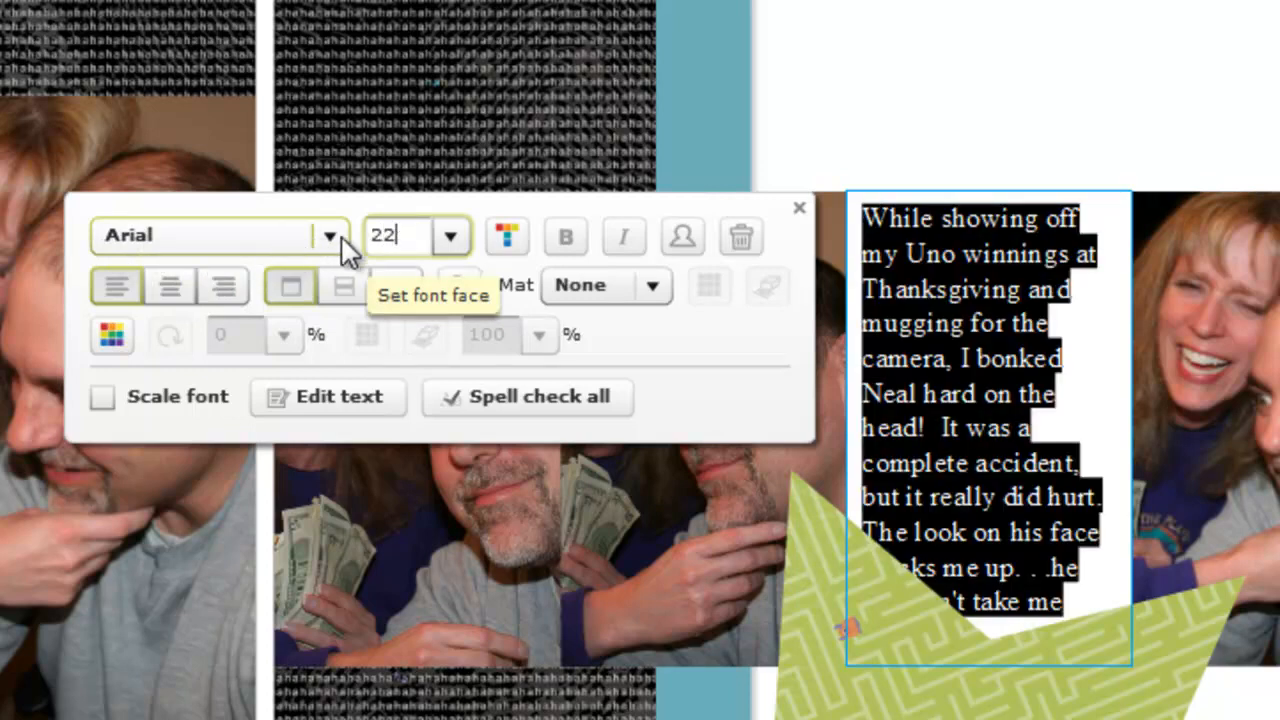
click(341, 240)
drag(343, 314, 357, 285)
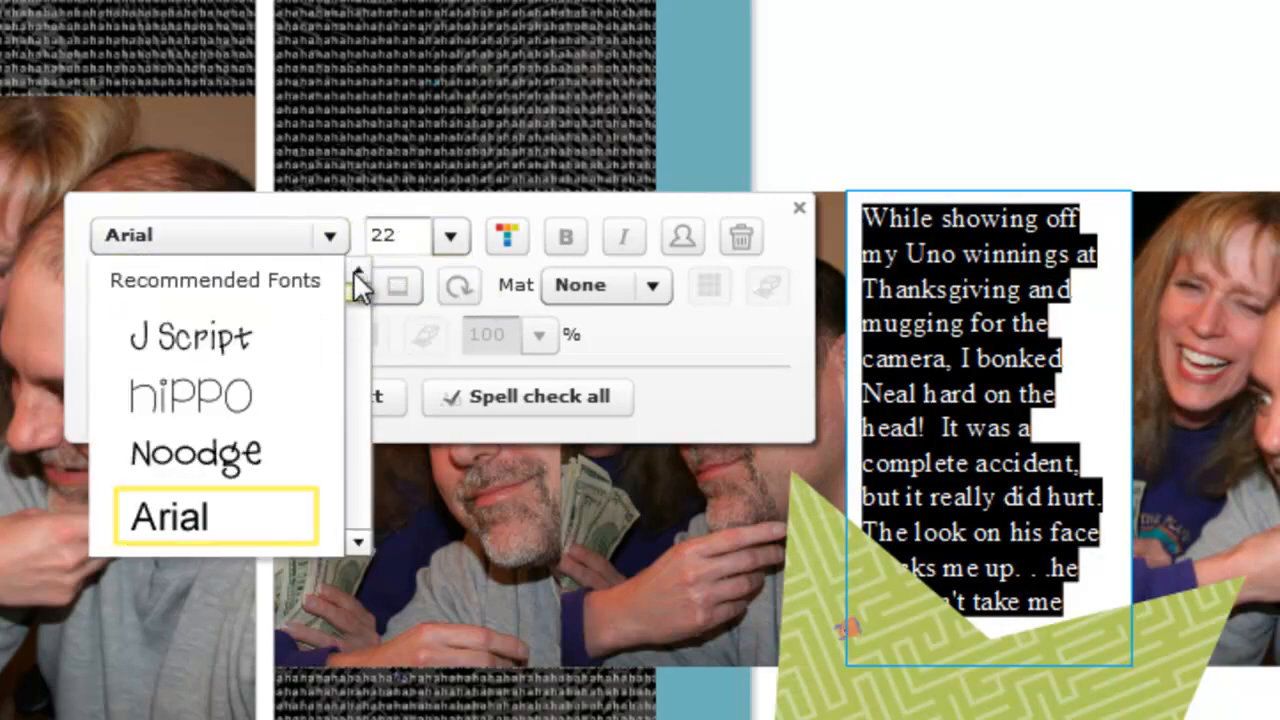
click(205, 345)
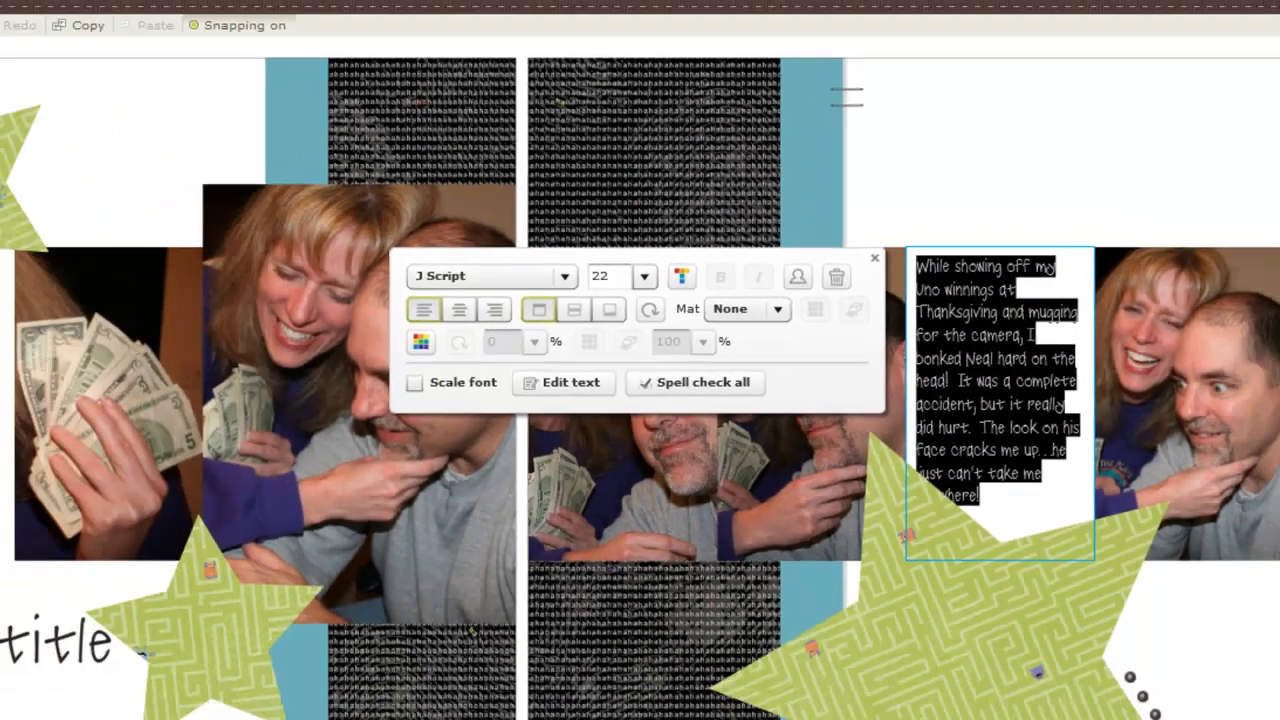
Indent the last two journaling lines, "just can't take me" and "anywhere!", with spaces so they clear the green star.
click(267, 157)
drag(278, 170, 280, 140)
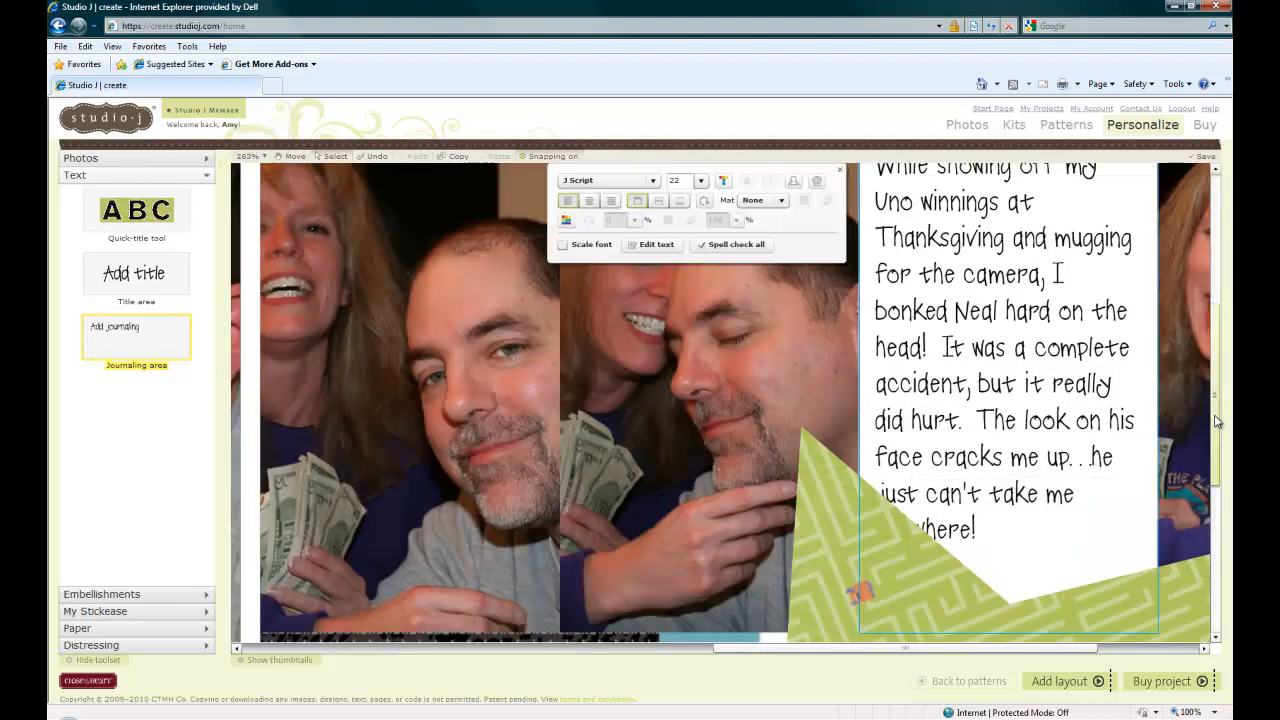
scroll(1218, 425, up, 1)
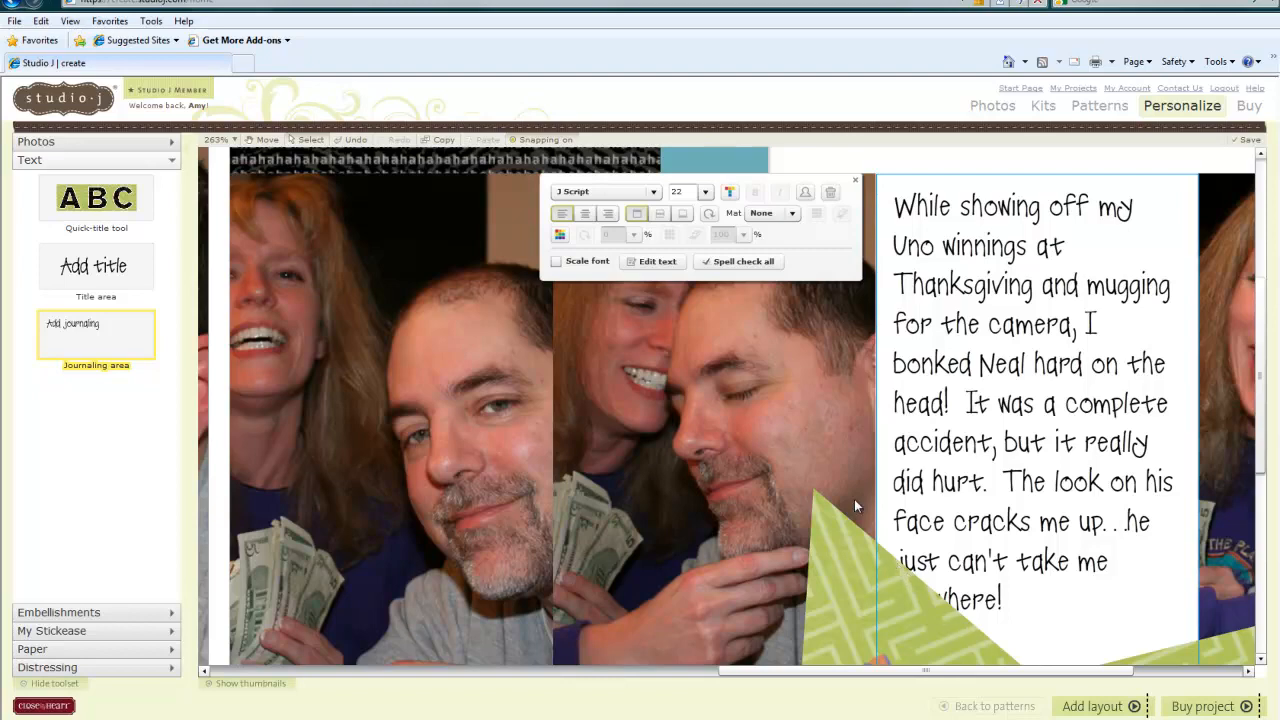
click(652, 261)
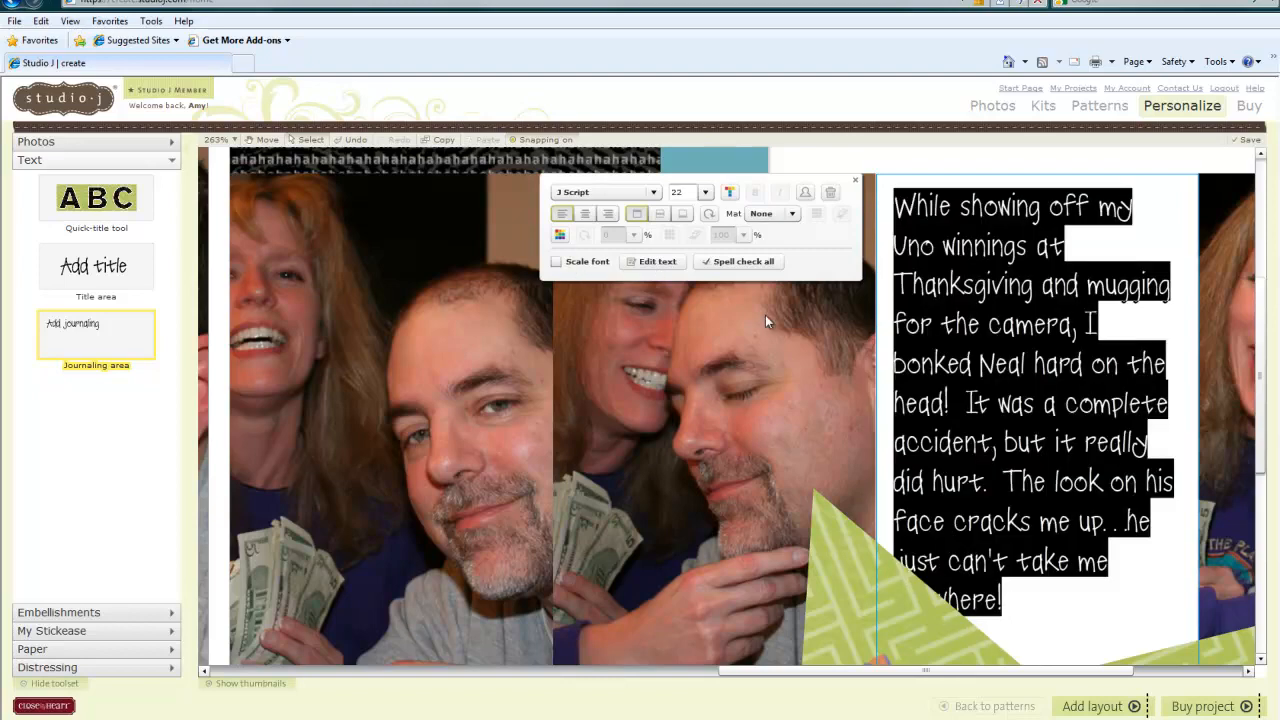
key(Up)
key(Up)
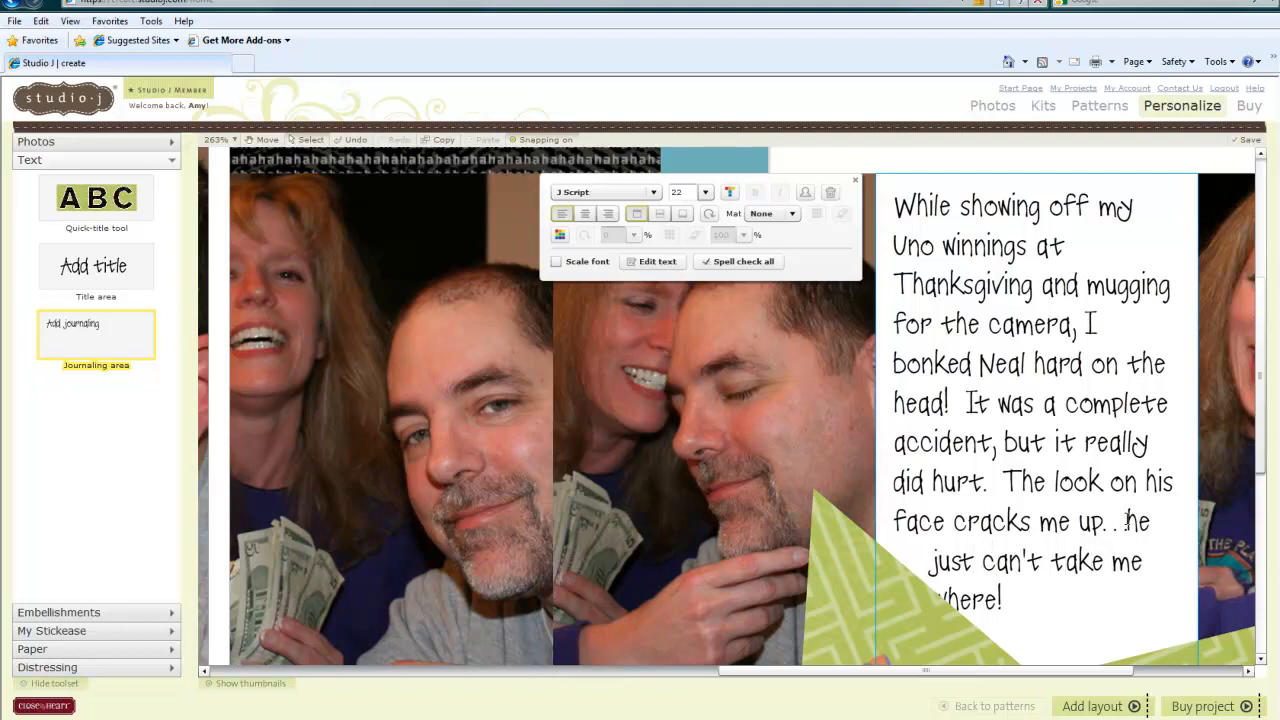
text(any)
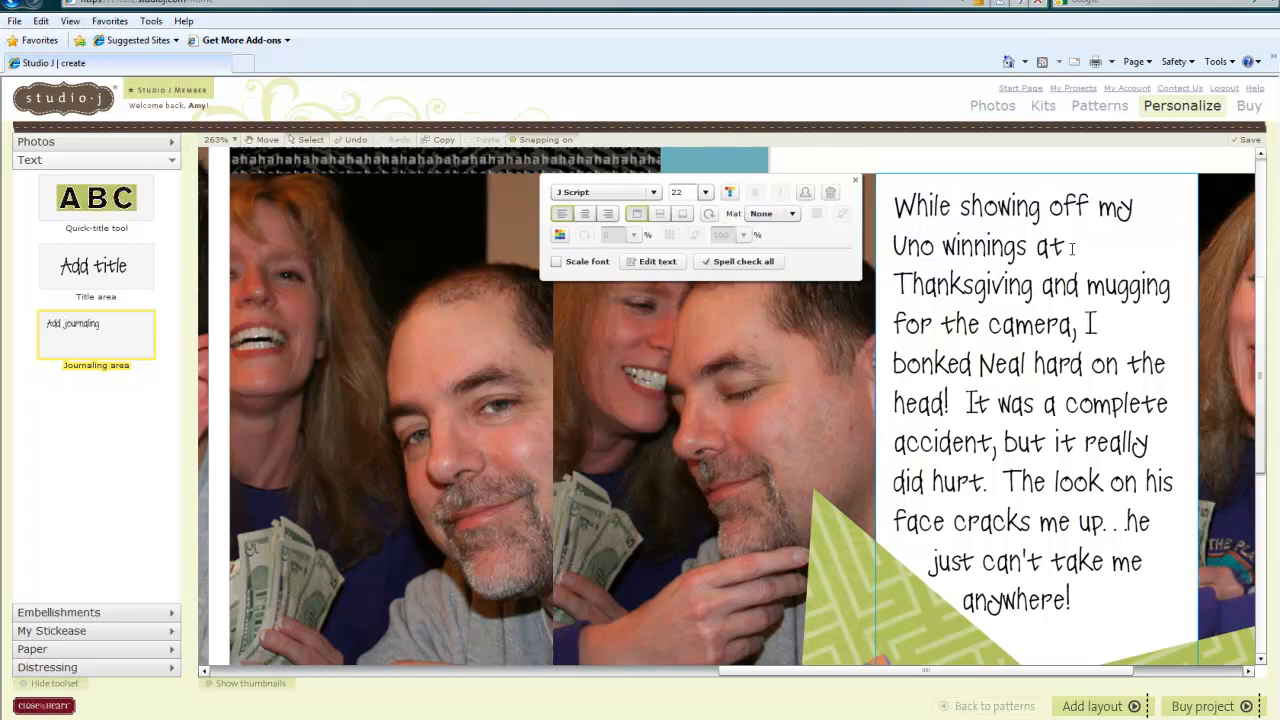
Set the journaling area's background paper to the recommended black.
click(557, 234)
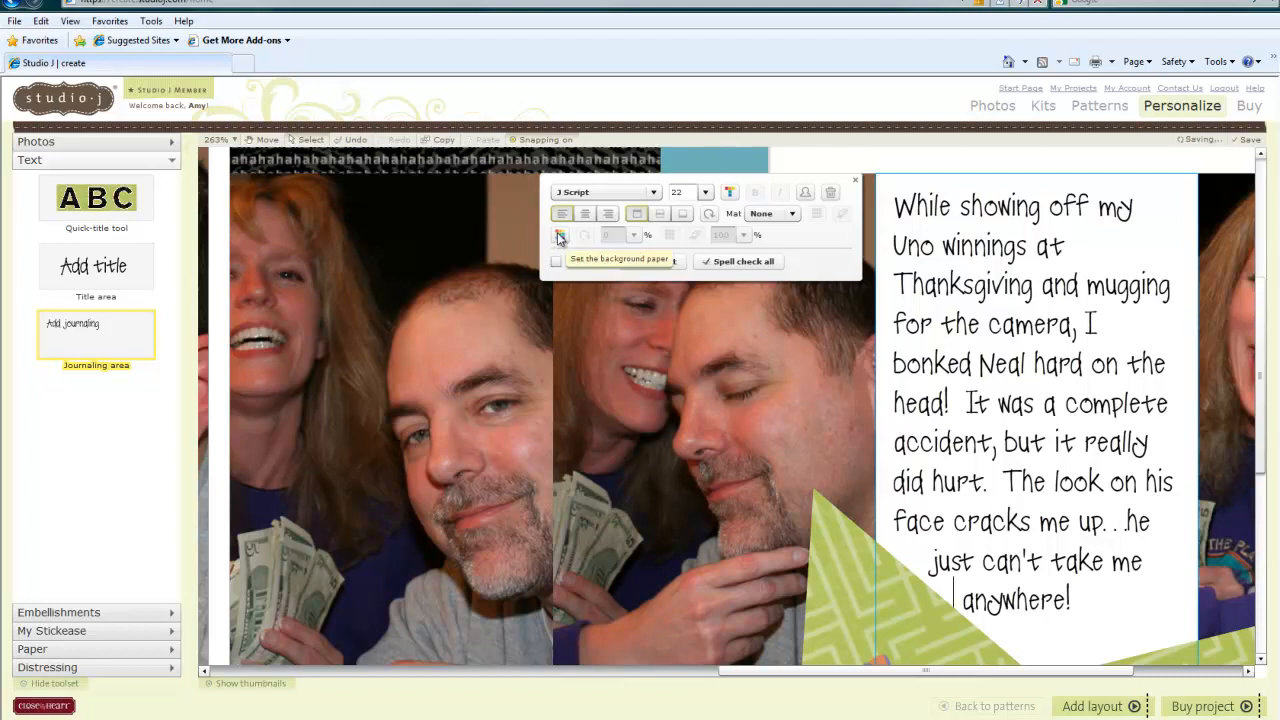
click(560, 235)
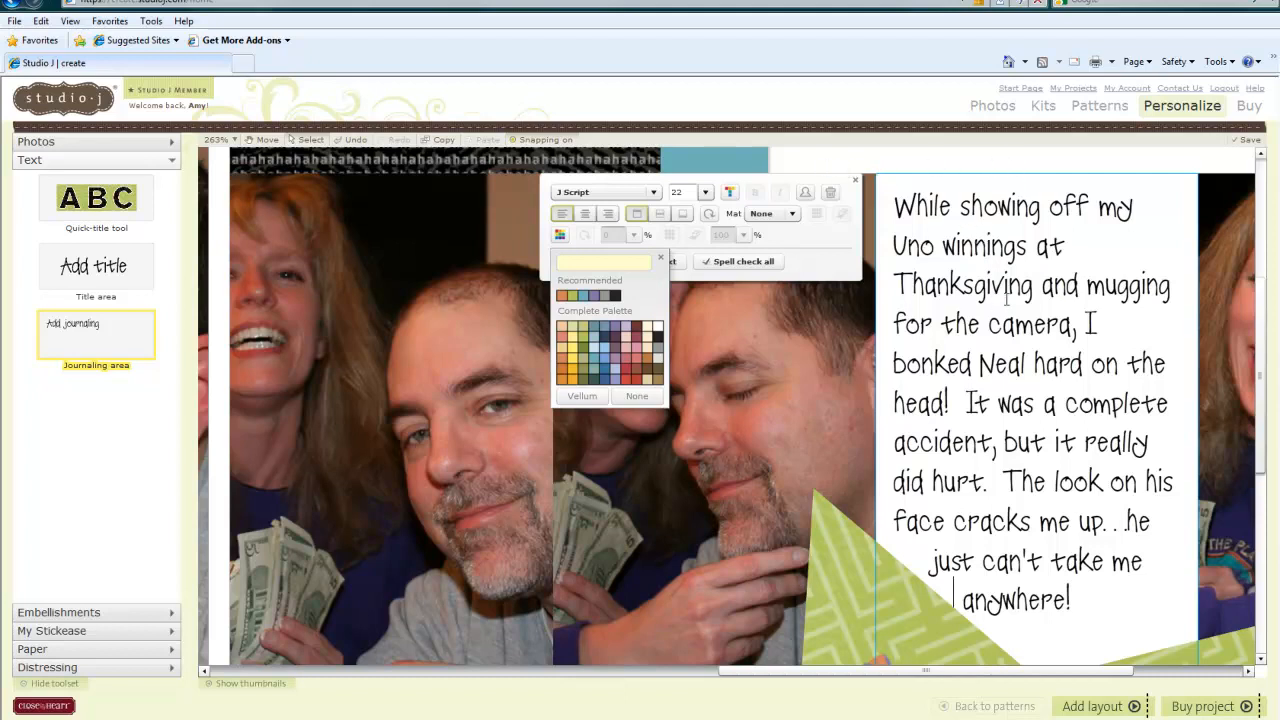
click(615, 296)
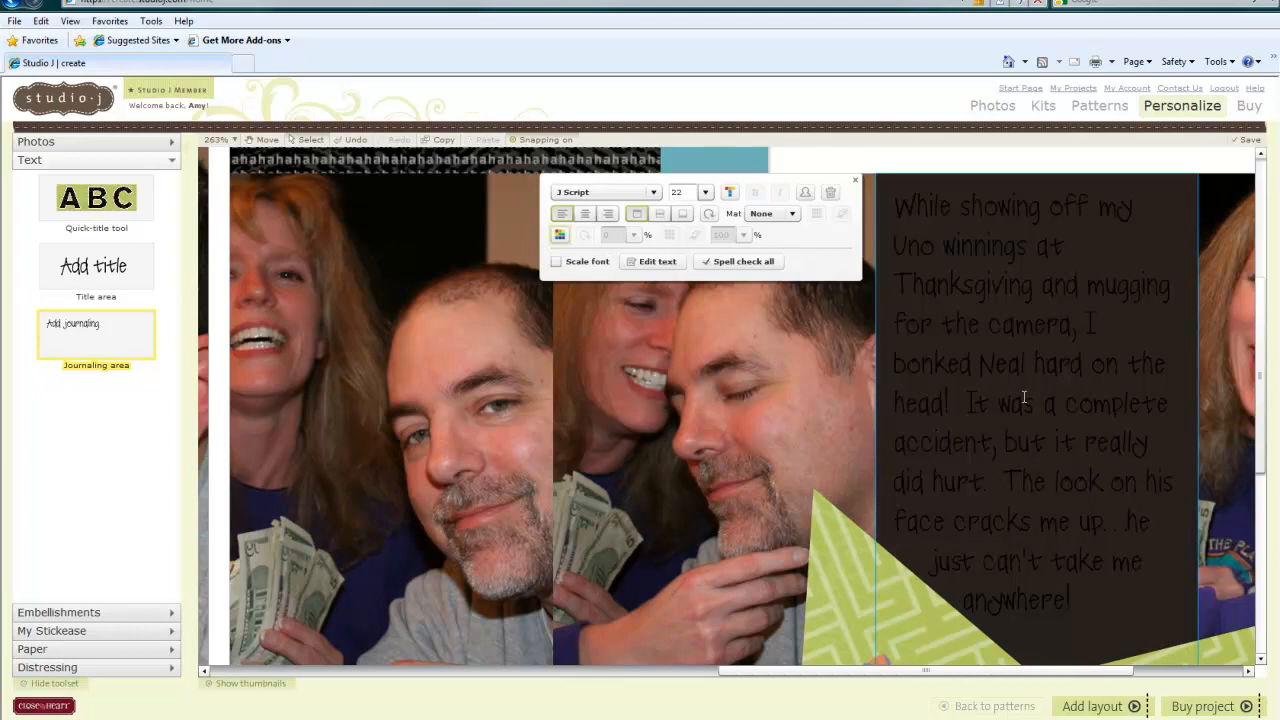
Change the colour of all the journaling text to White Daisy.
click(731, 193)
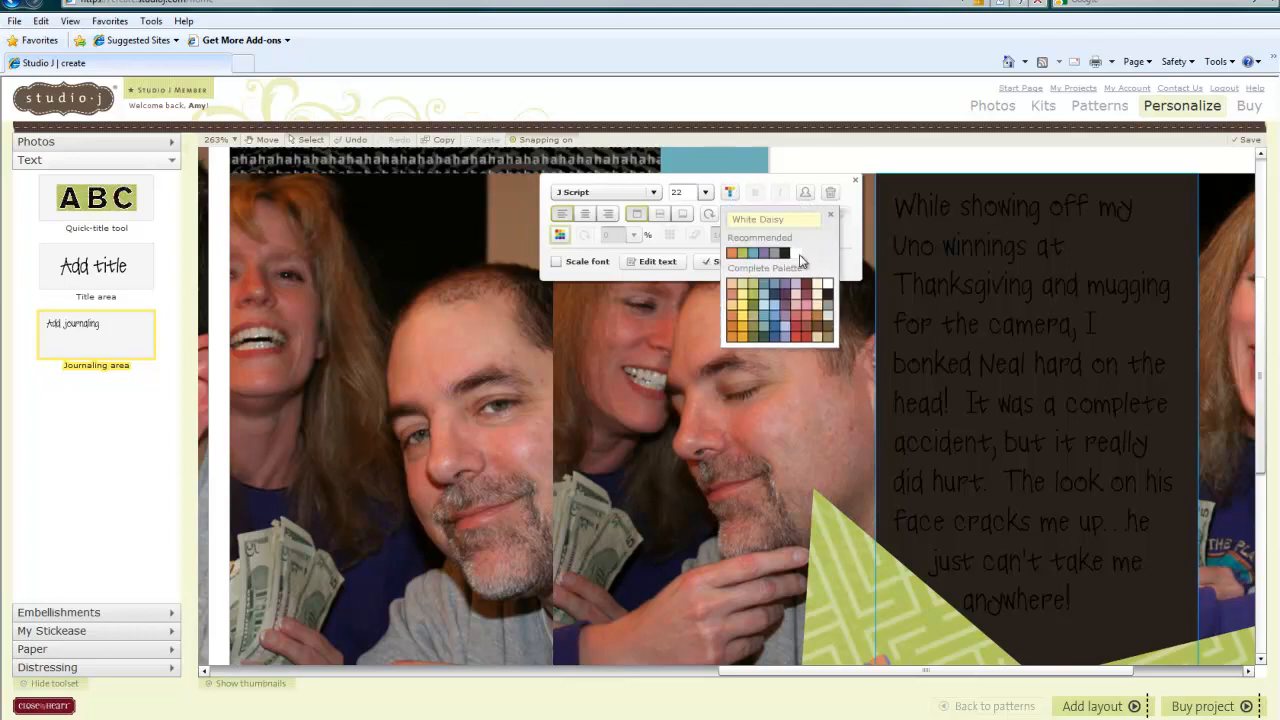
click(799, 256)
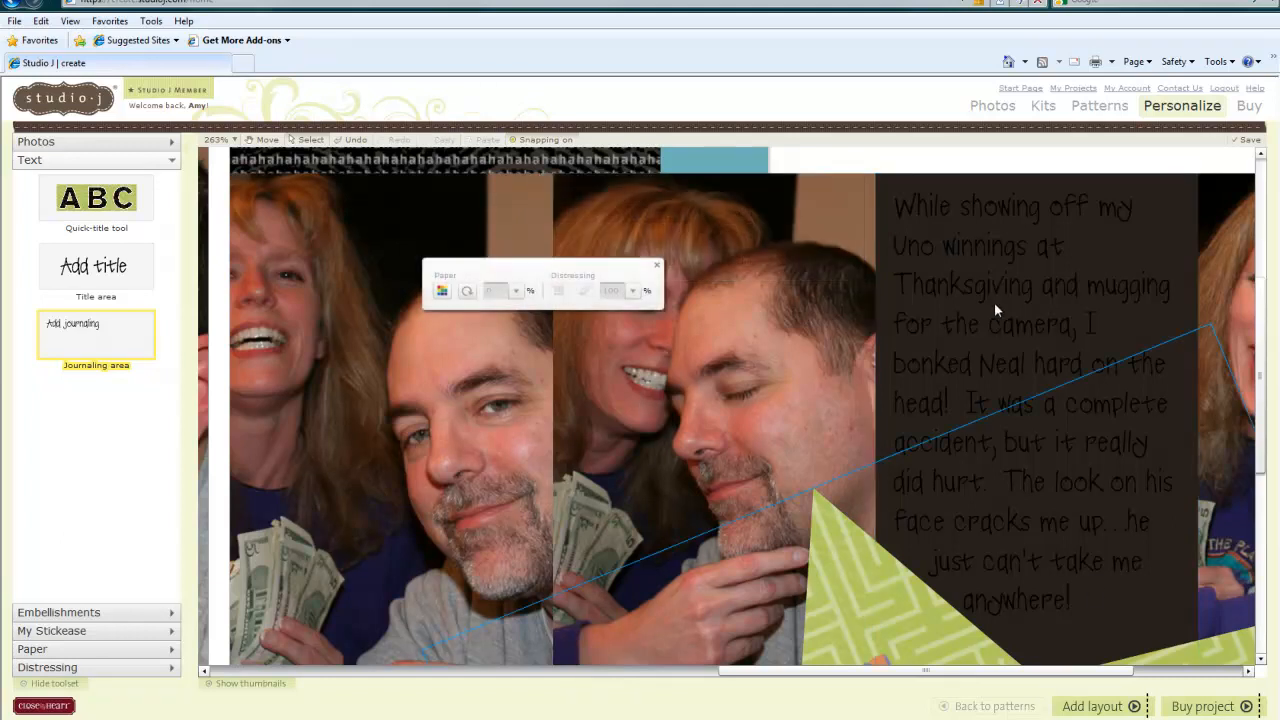
key(ctrl+a)
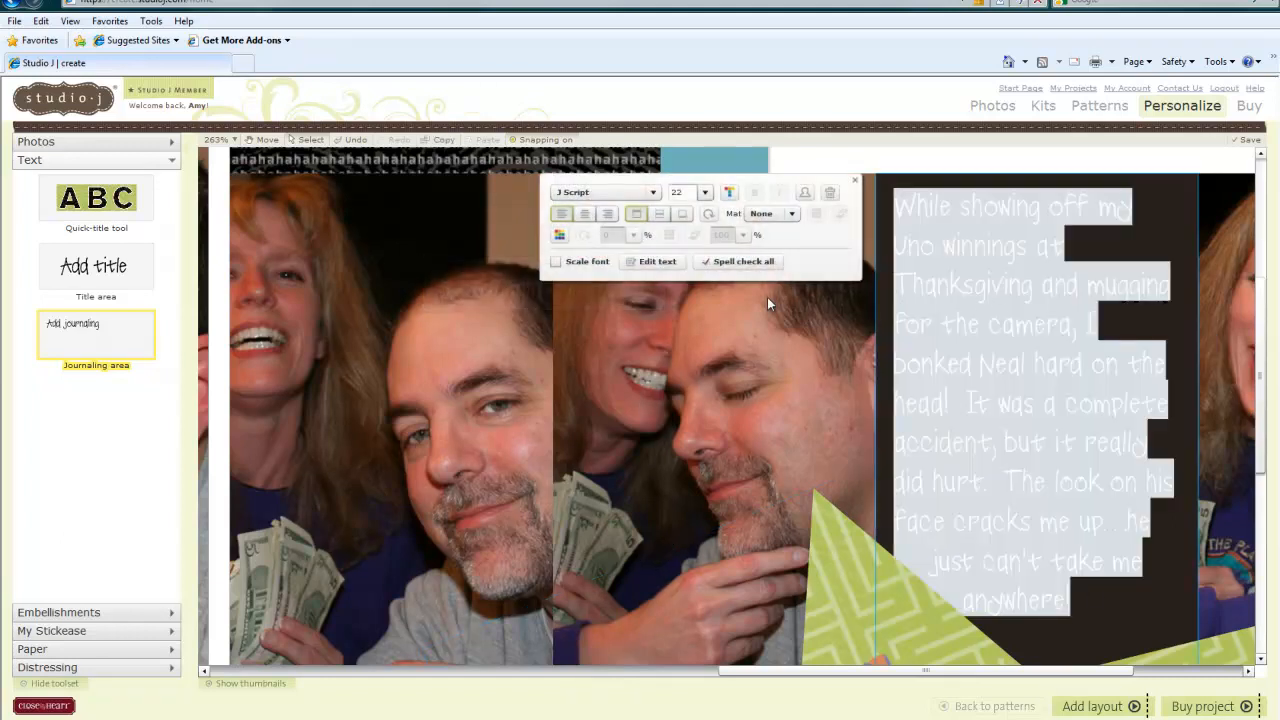
click(727, 193)
click(799, 256)
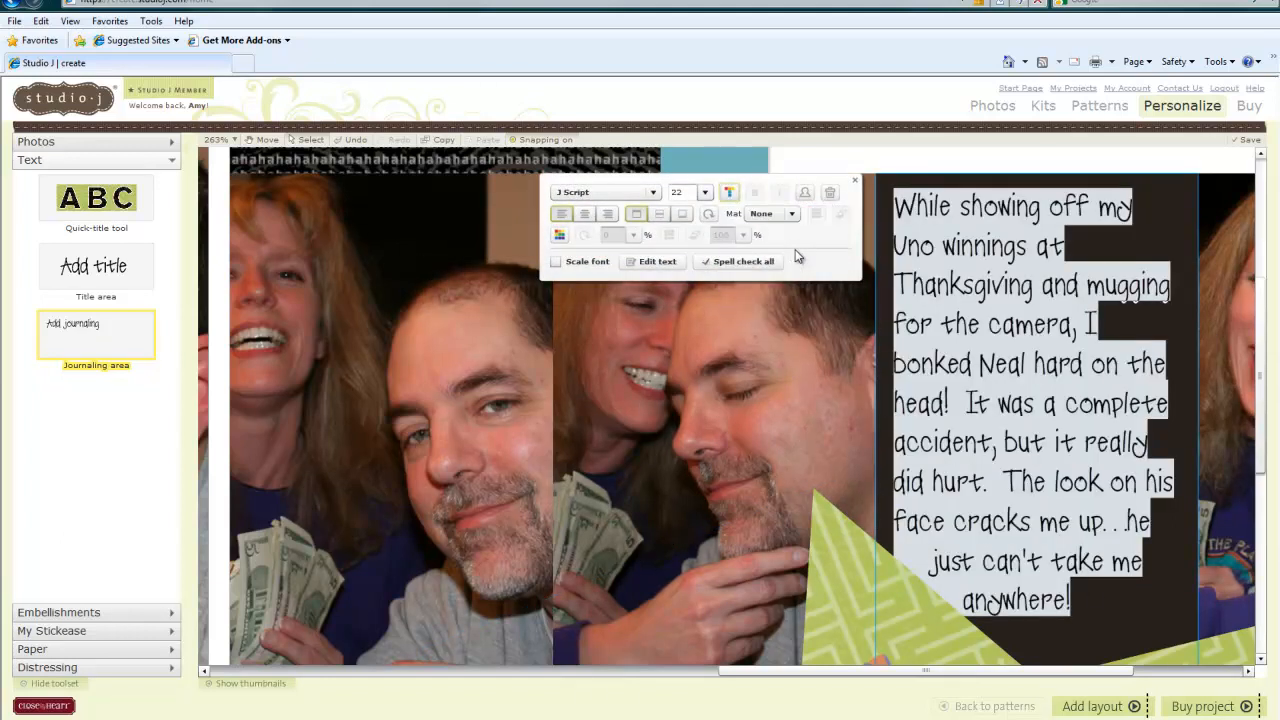
click(1097, 255)
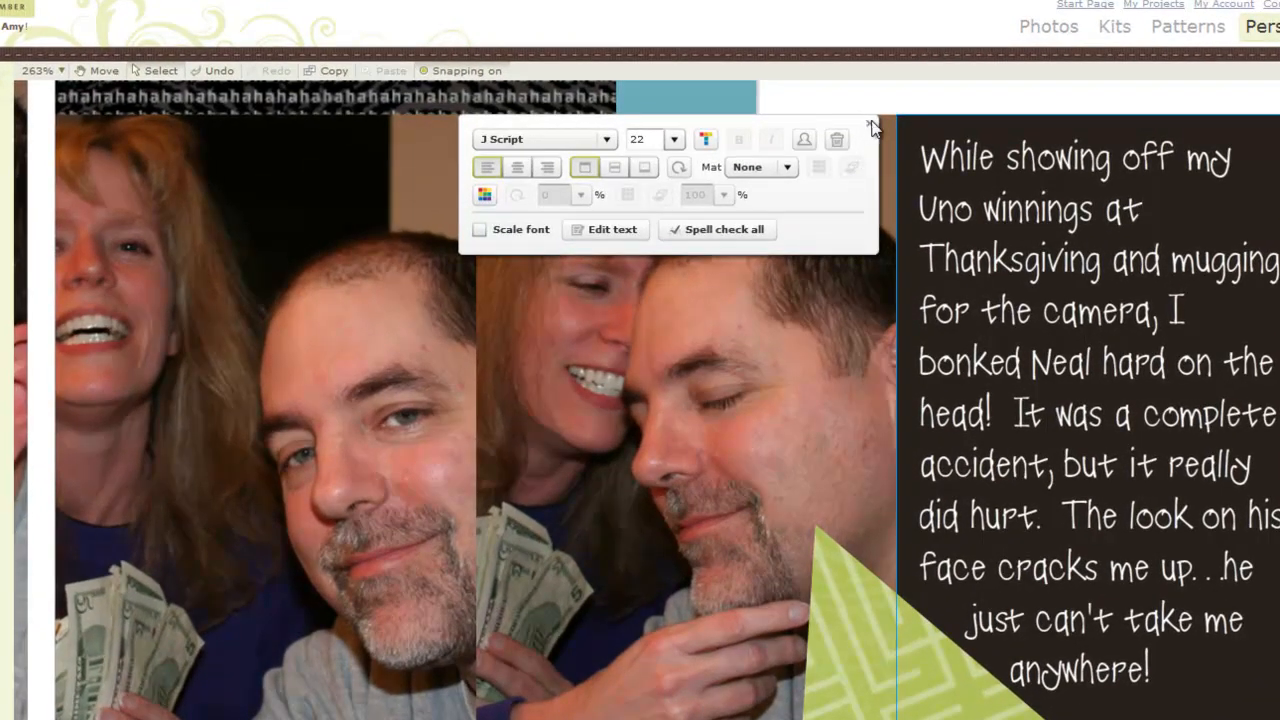
Delete the unused journaling area and the "Add title" area from the left page.
click(870, 124)
click(1046, 103)
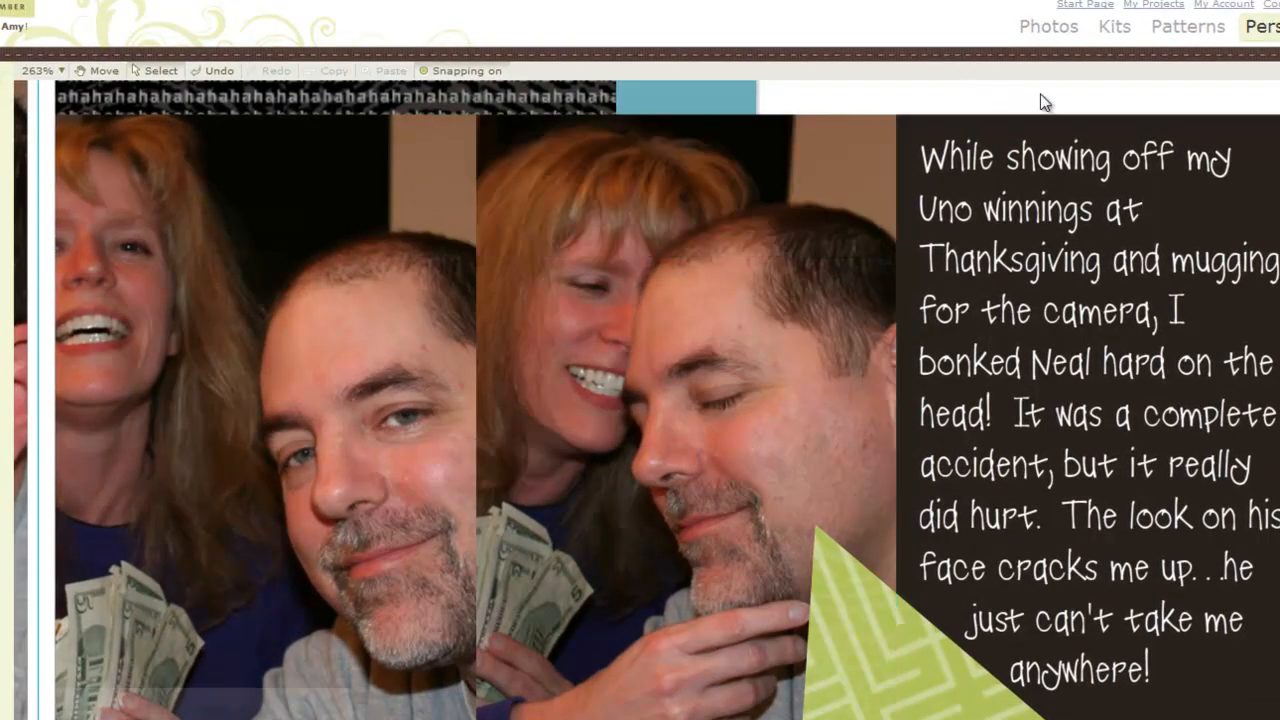
click(63, 71)
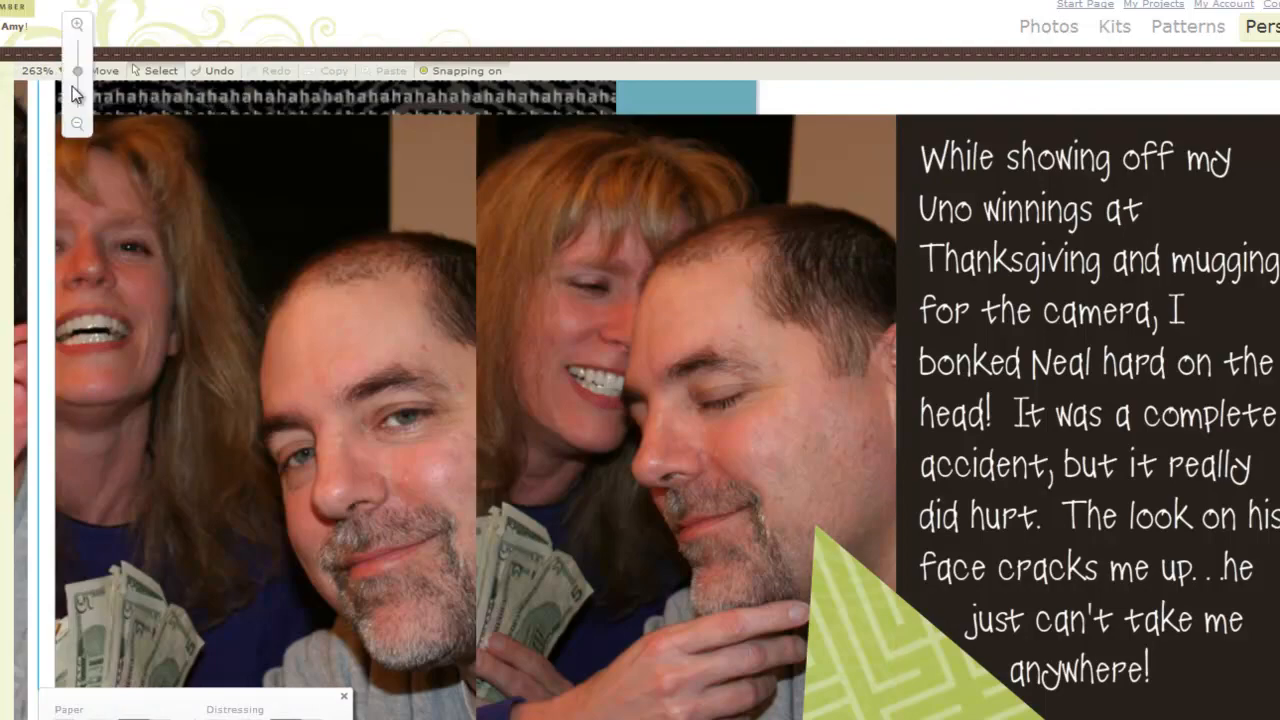
click(79, 76)
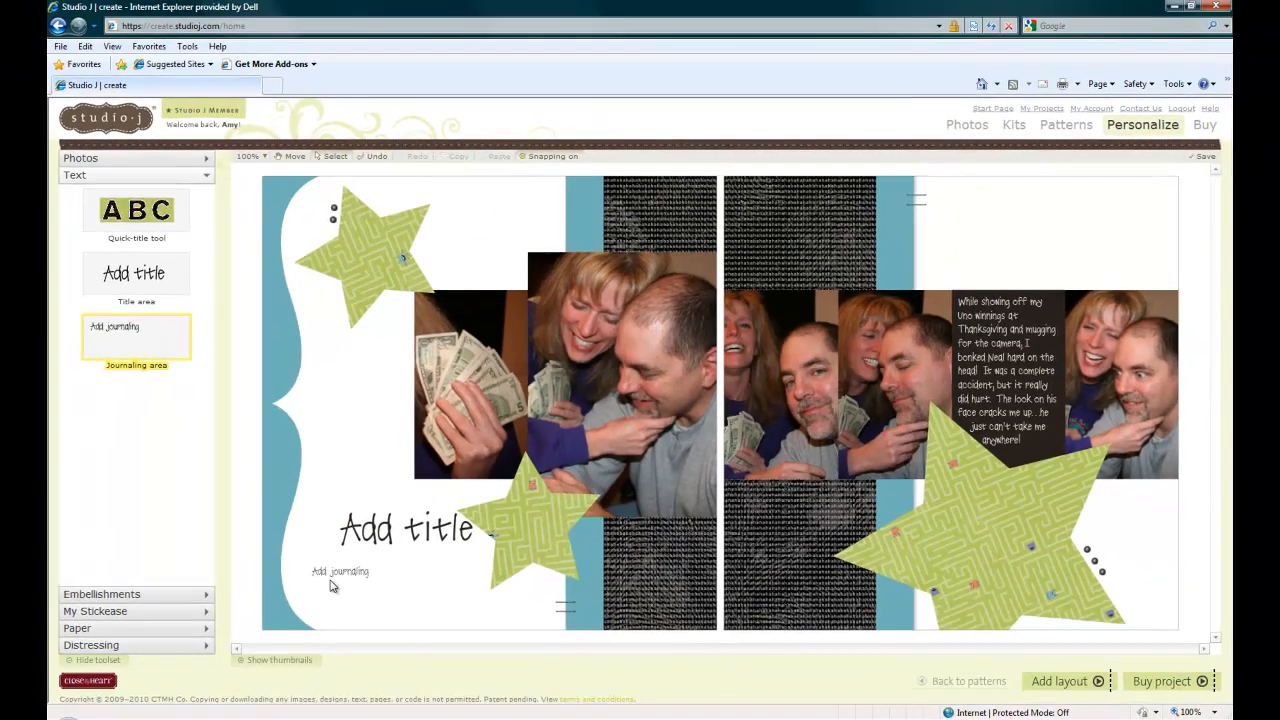
click(336, 579)
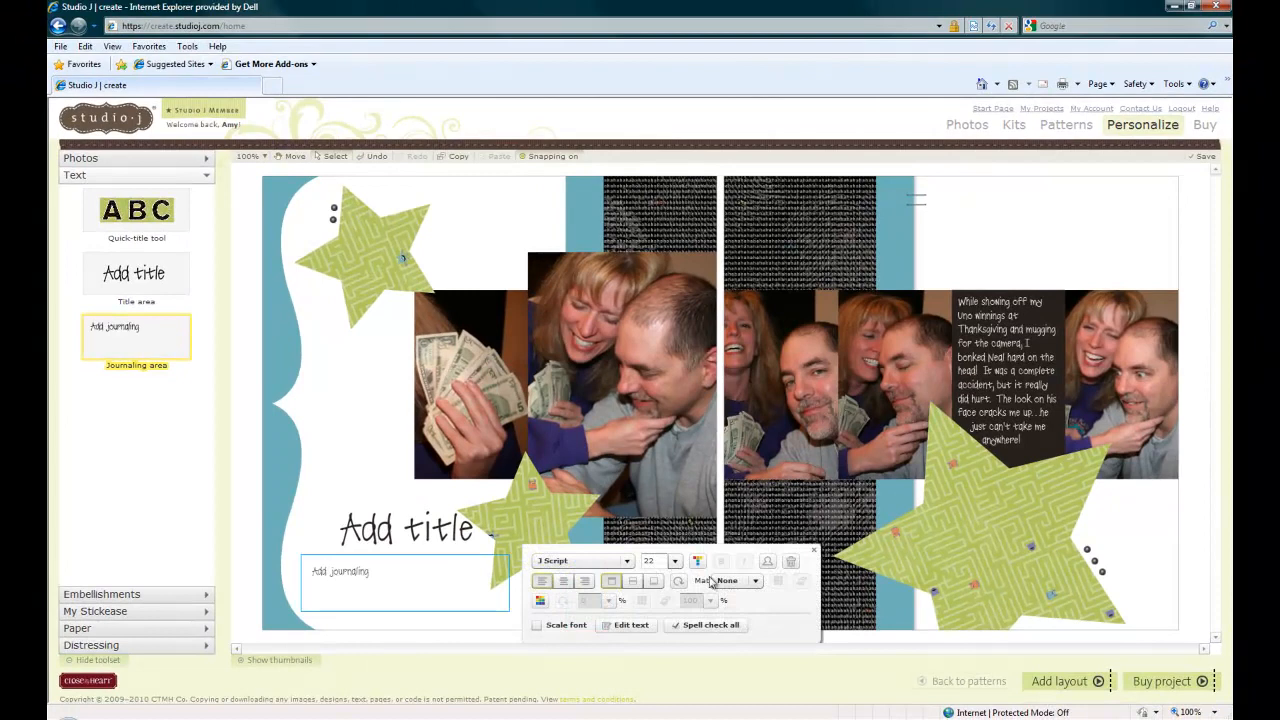
click(793, 564)
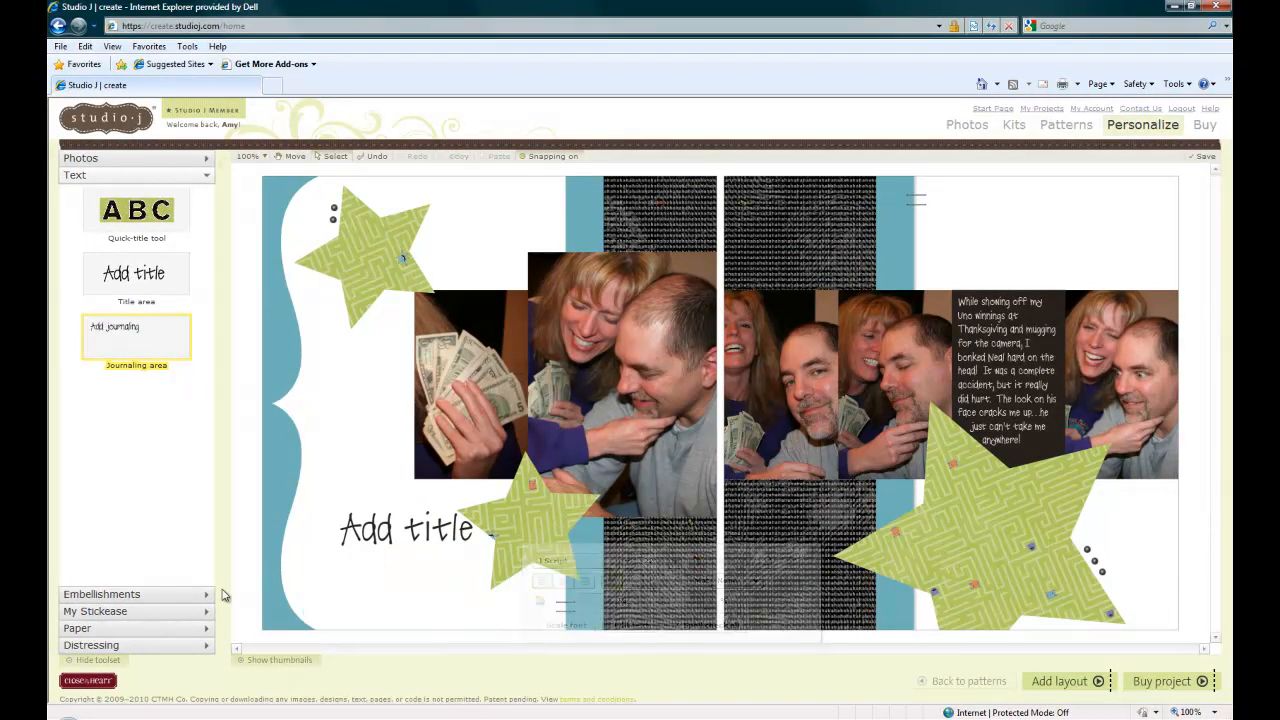
click(376, 536)
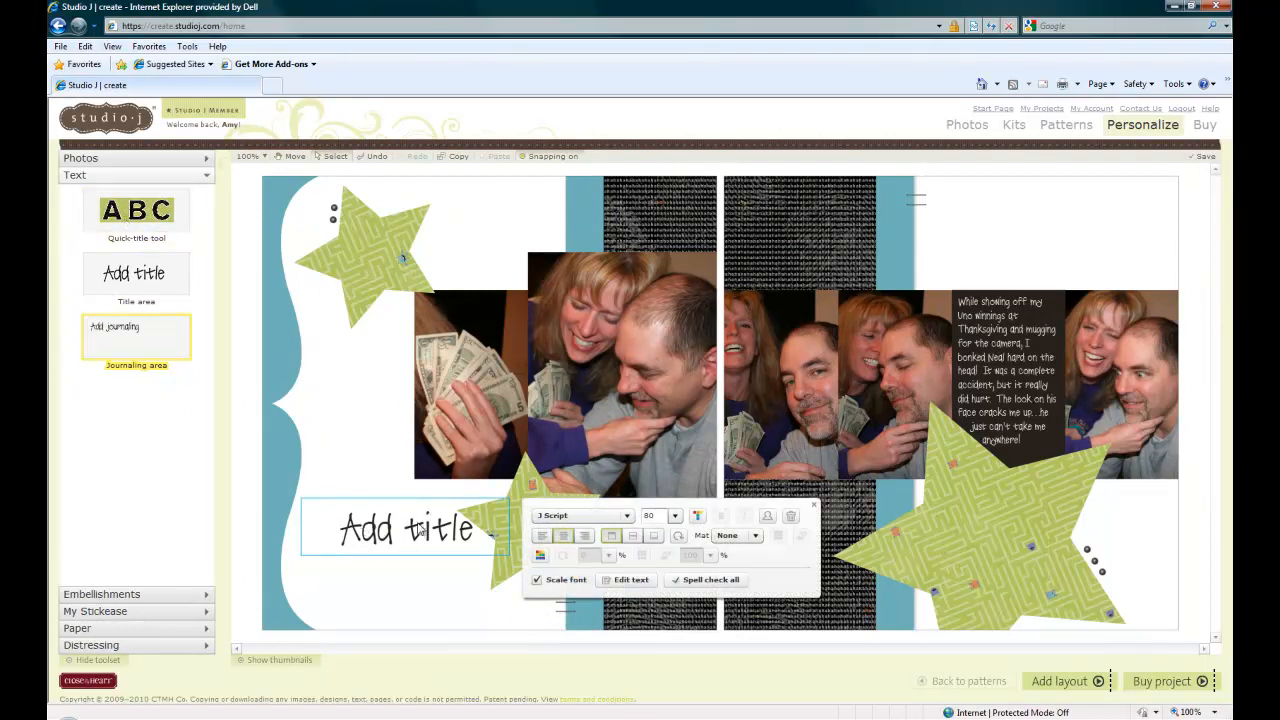
click(795, 517)
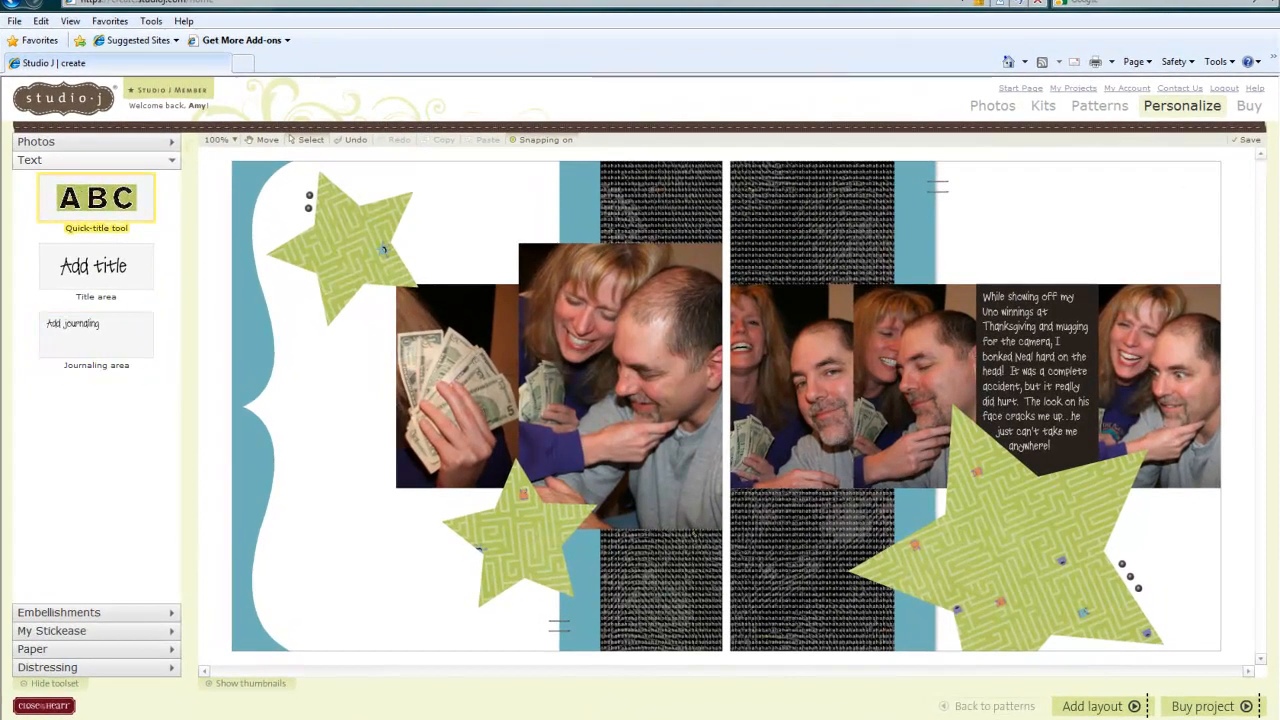
Add a quick-title reading "Bonk!" in the lower part of the left page, beside the small green star.
drag(116, 207, 382, 583)
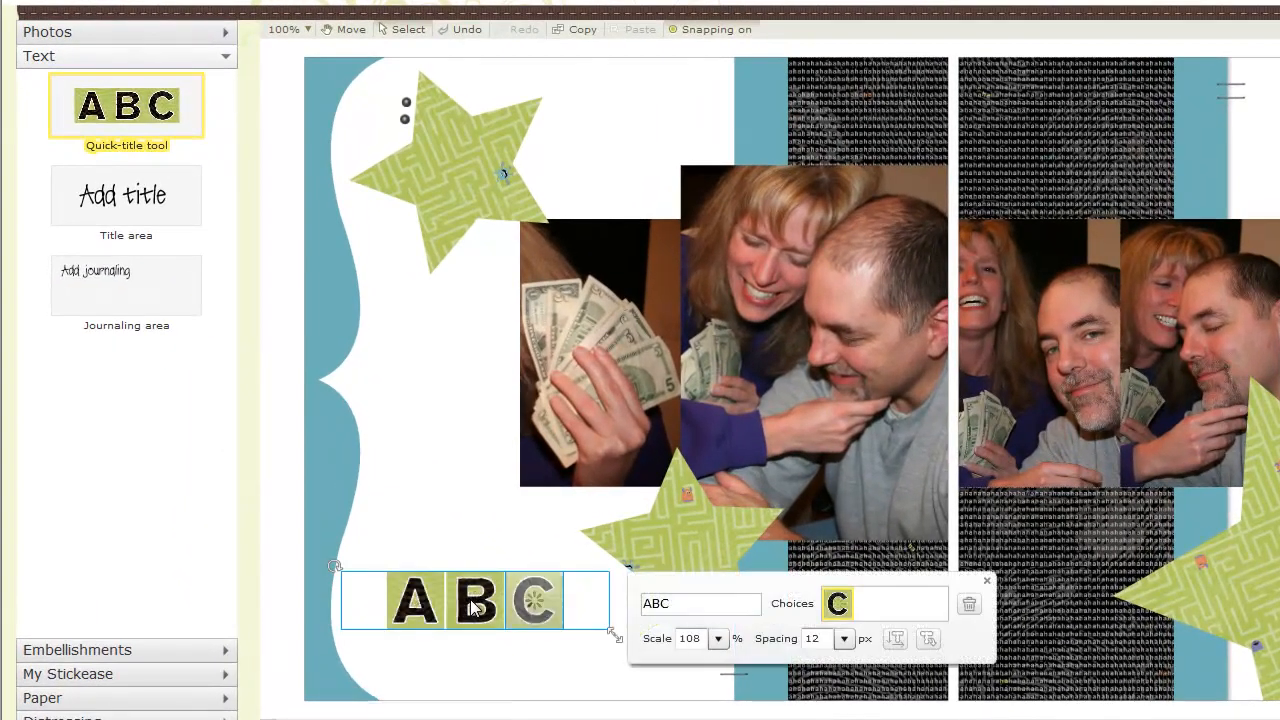
drag(684, 606, 572, 609)
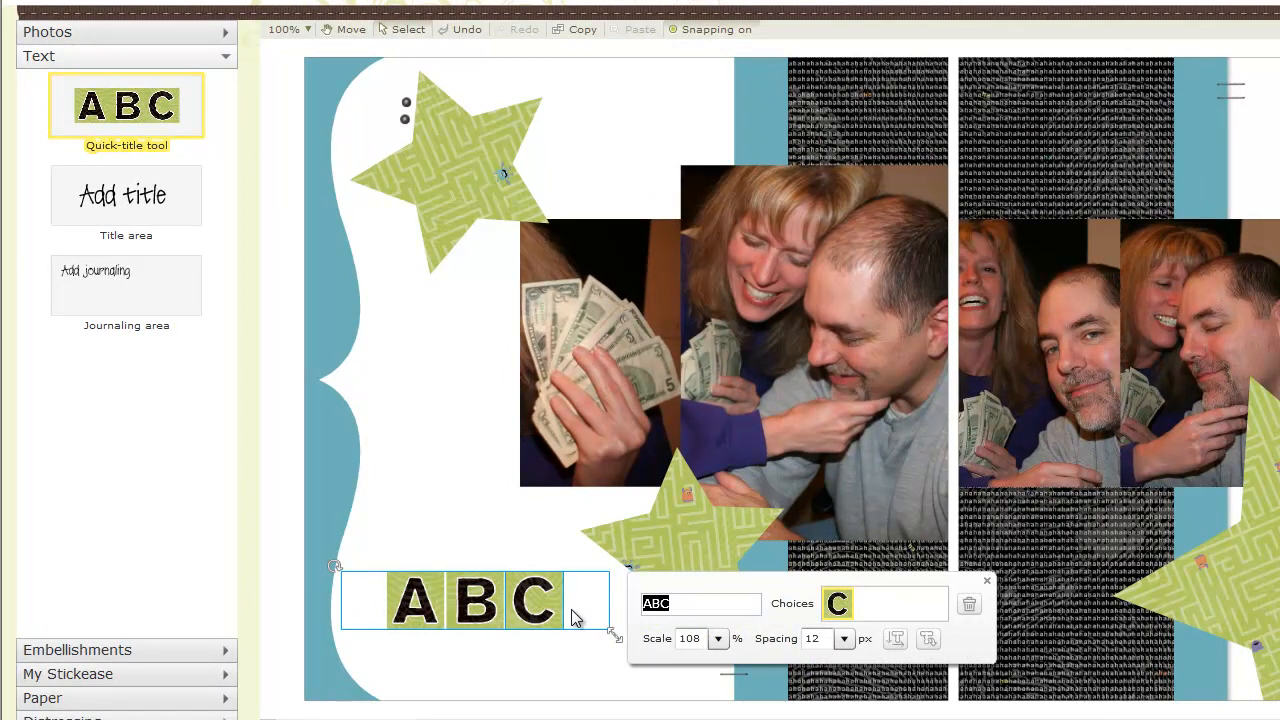
text(Bon)
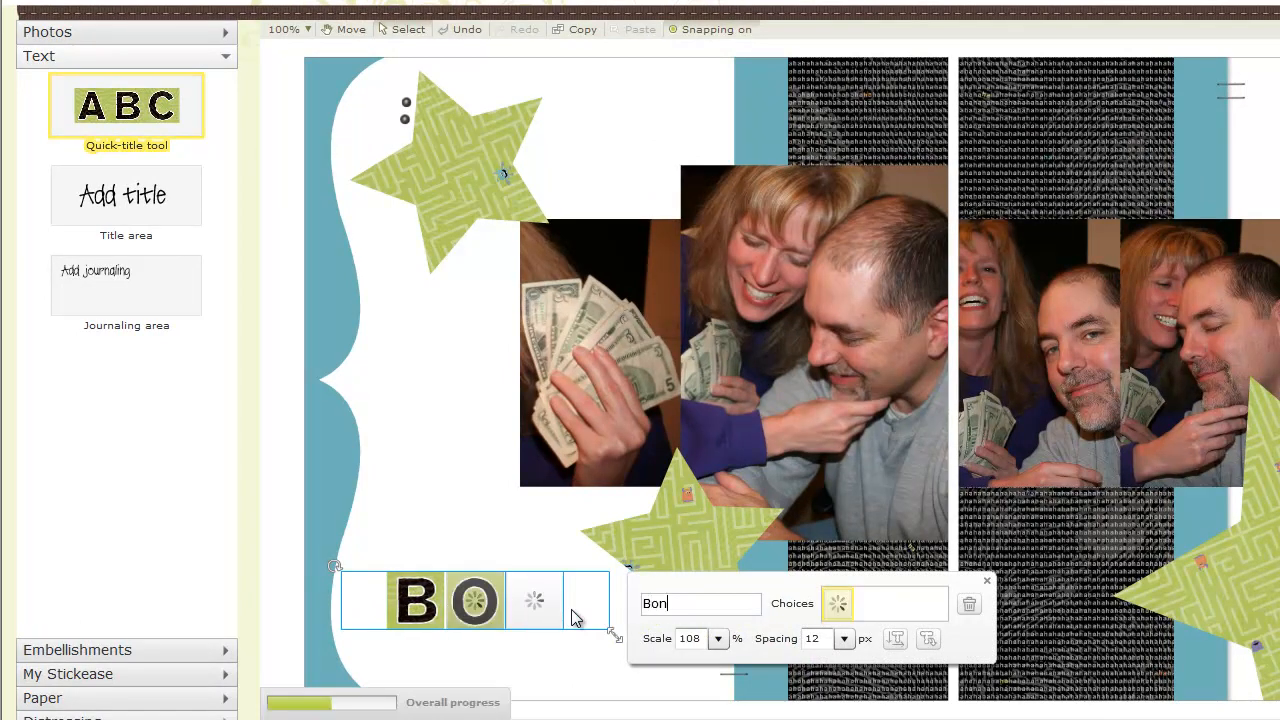
text(k!)
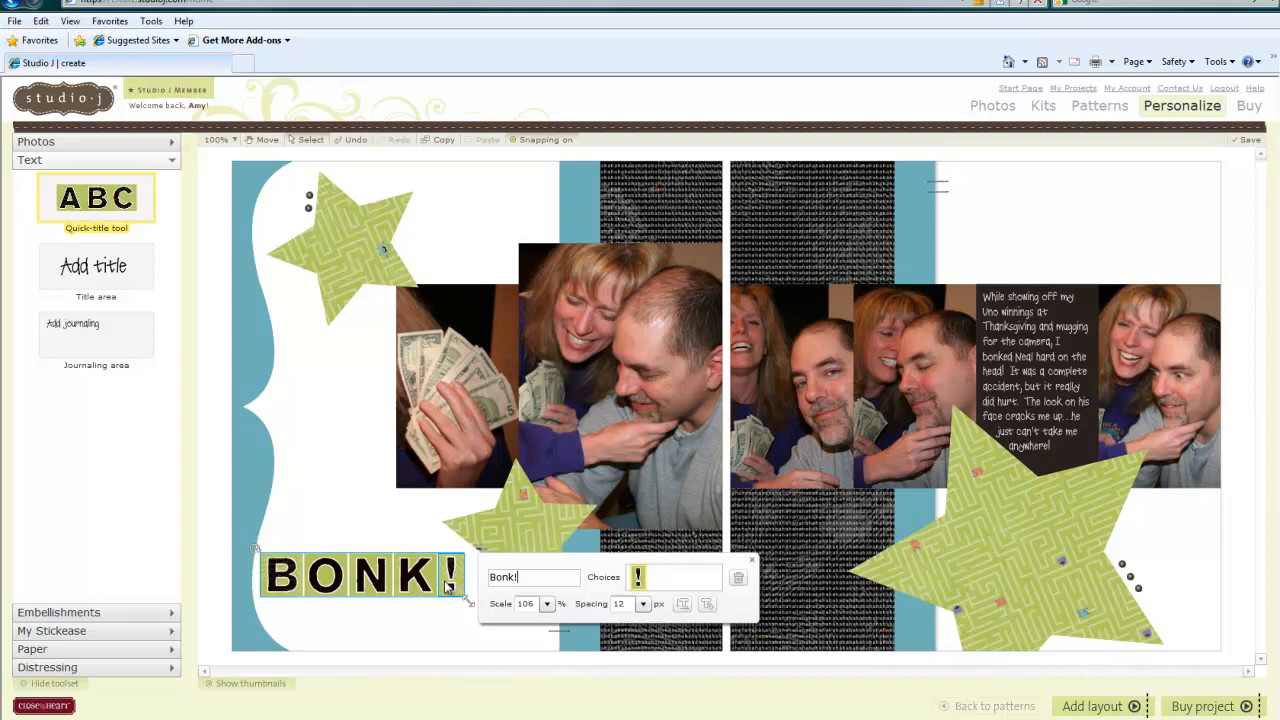
Set the scale of the "Bonk!" quick-title to 110%.
click(548, 607)
drag(561, 624, 562, 619)
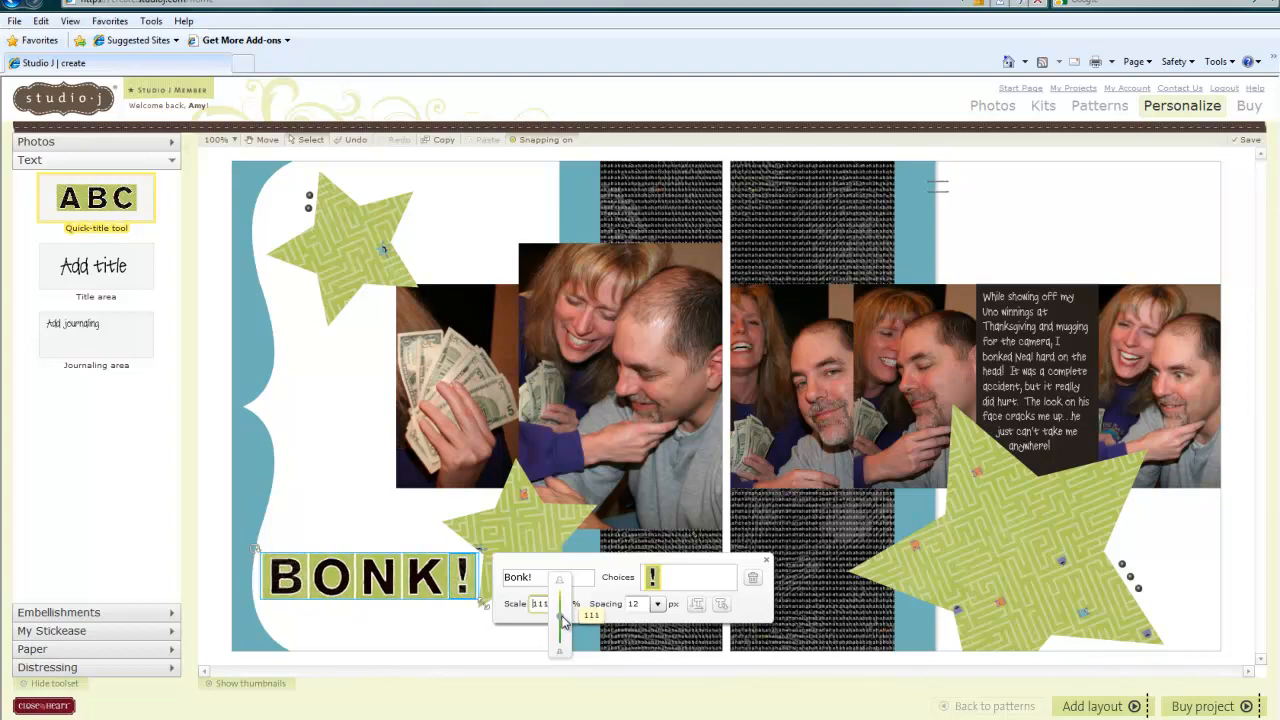
click(538, 604)
double_click(540, 604)
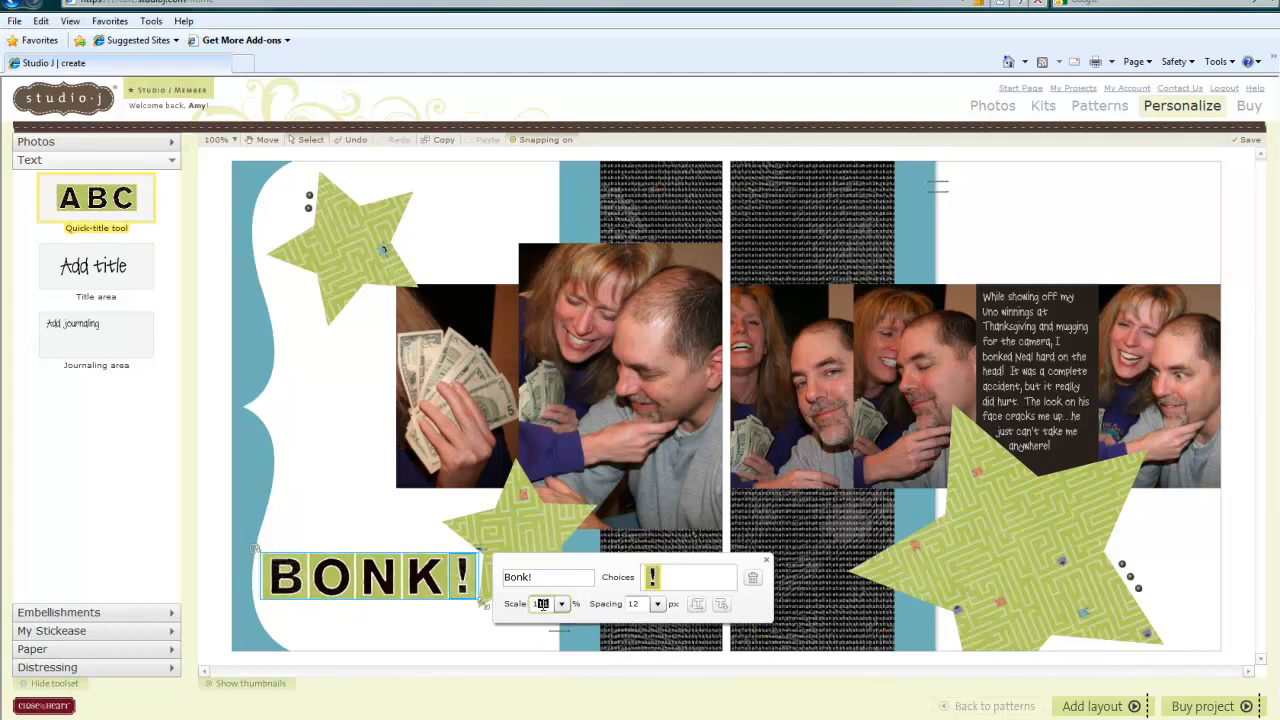
text(110)
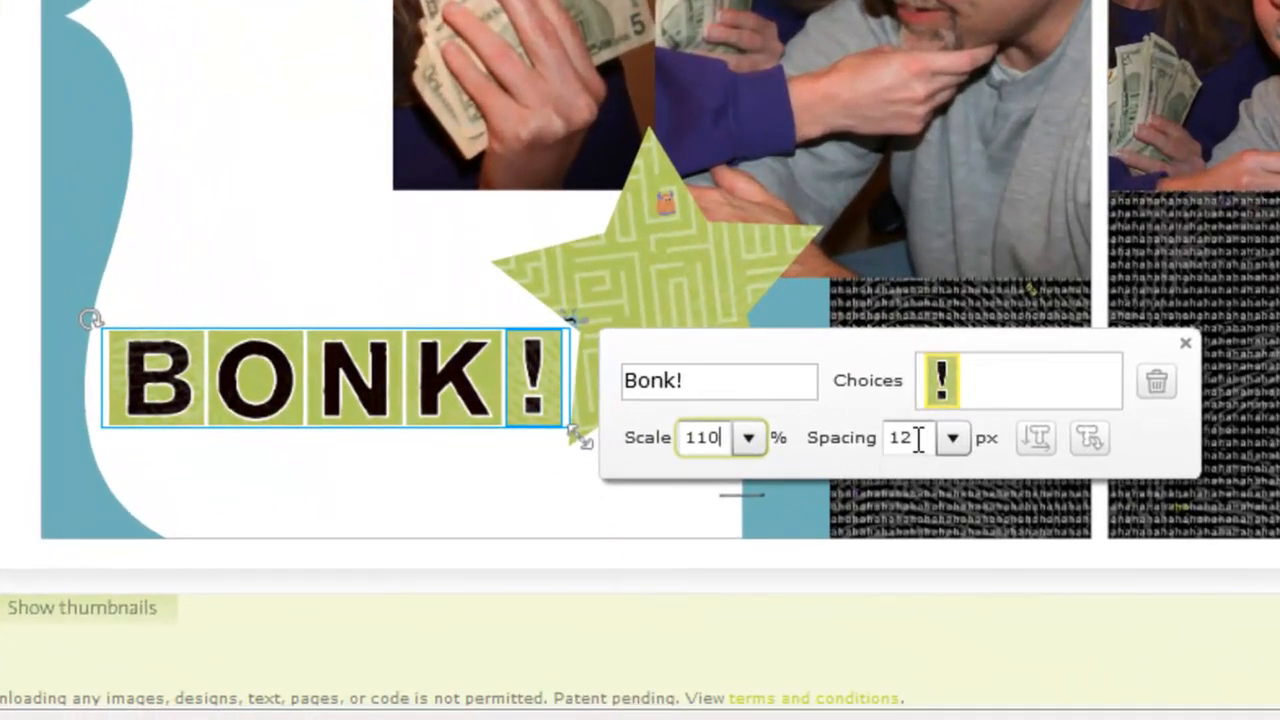
Set the letter spacing of the "Bonk!" quick-title to 0 px and deselect it.
double_click(918, 440)
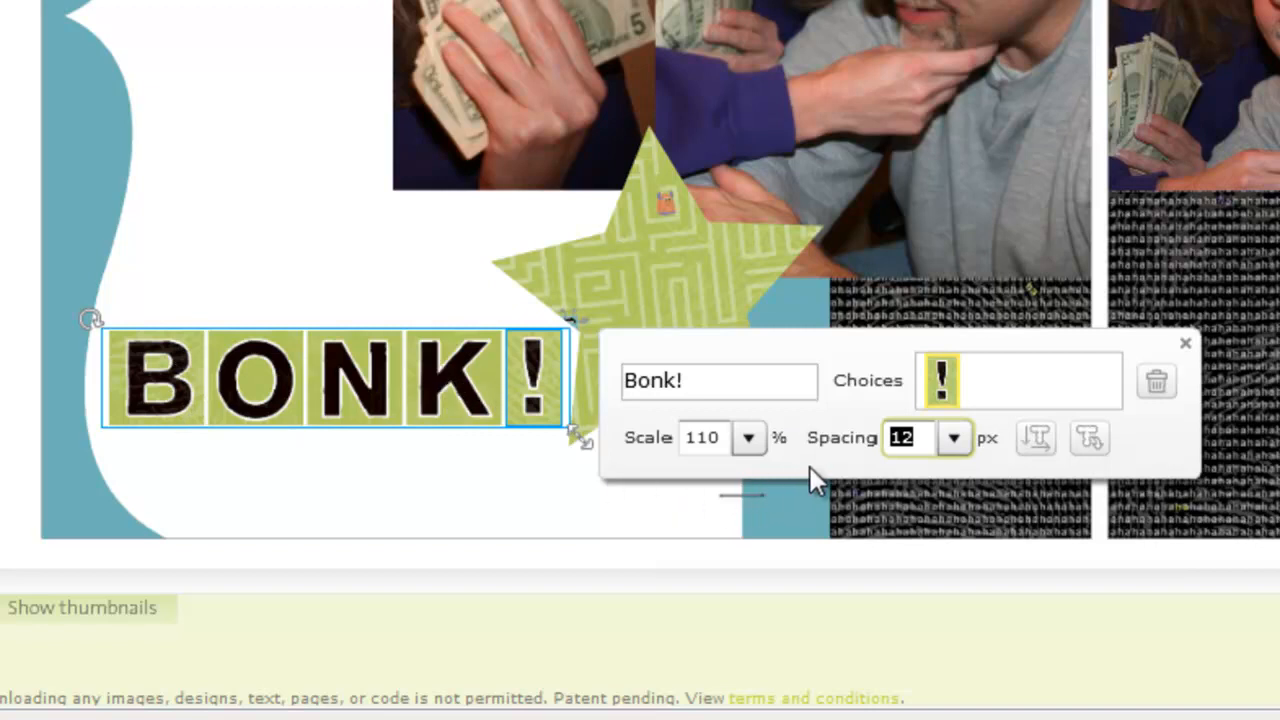
text(0)
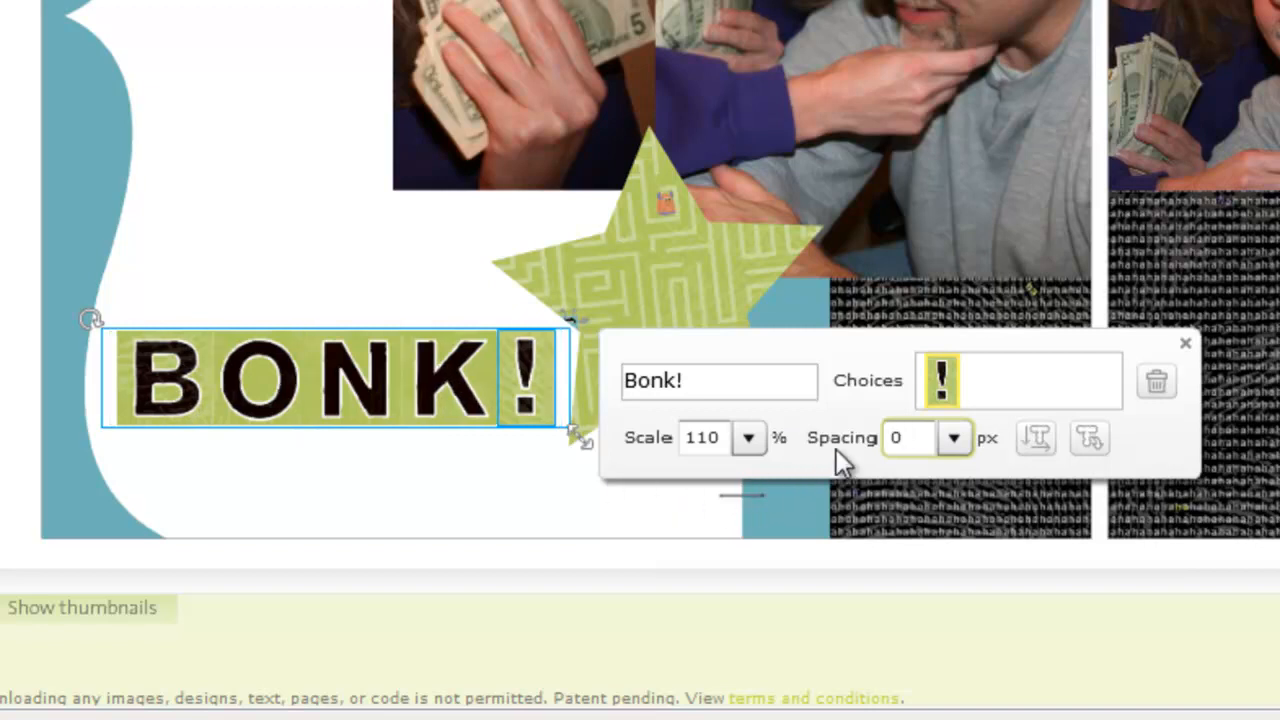
click(1185, 344)
click(3, 428)
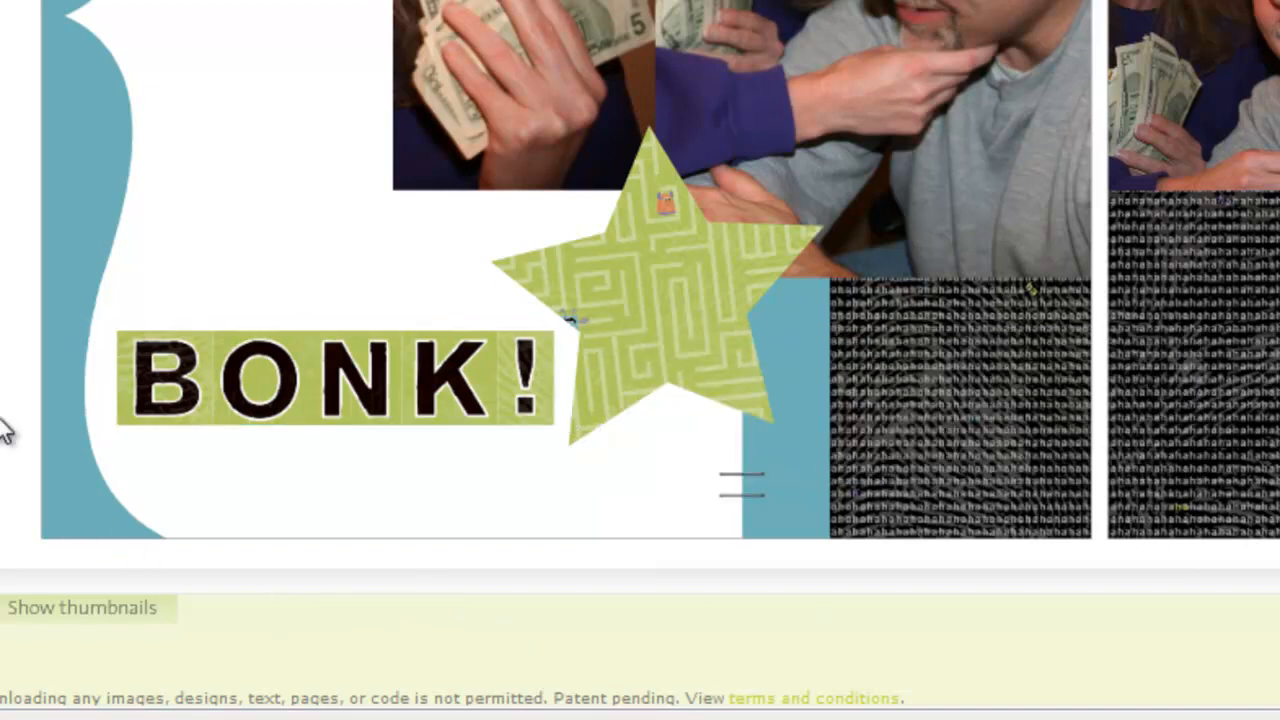
Reopen the "Bonk!" quick-title settings and tighten the letter spacing to -1 px.
click(180, 380)
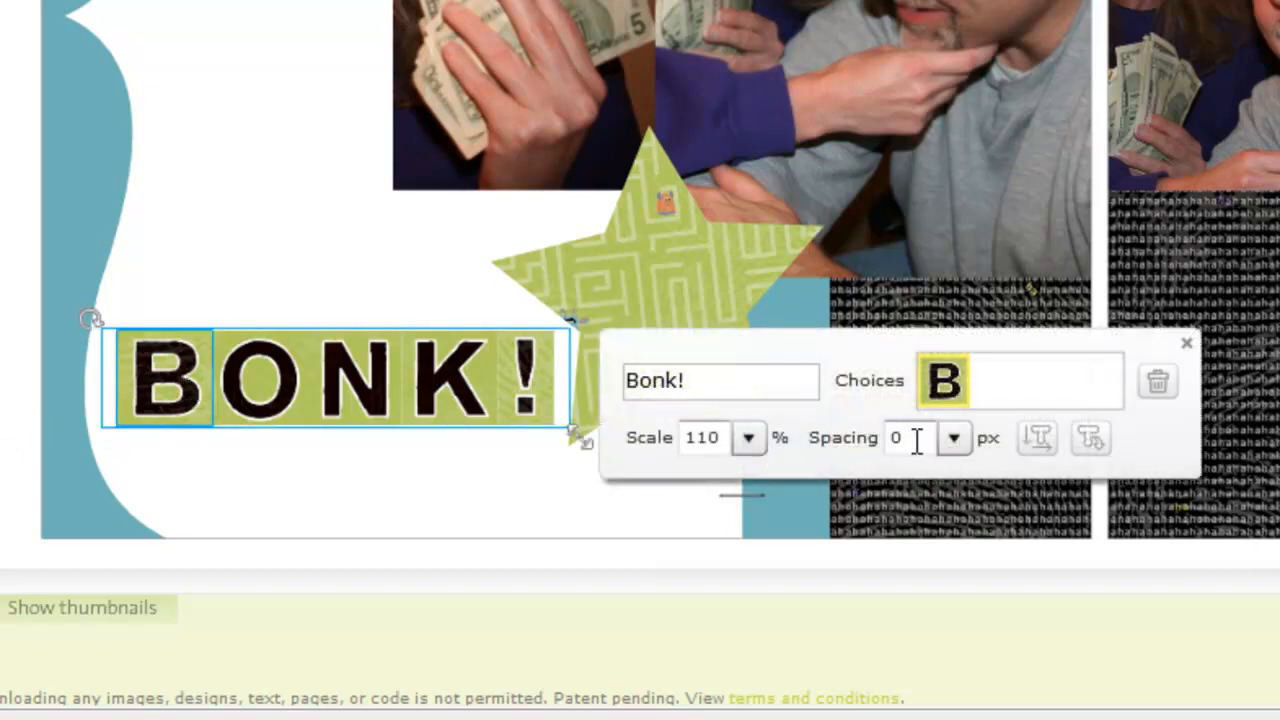
click(953, 438)
drag(986, 476, 986, 478)
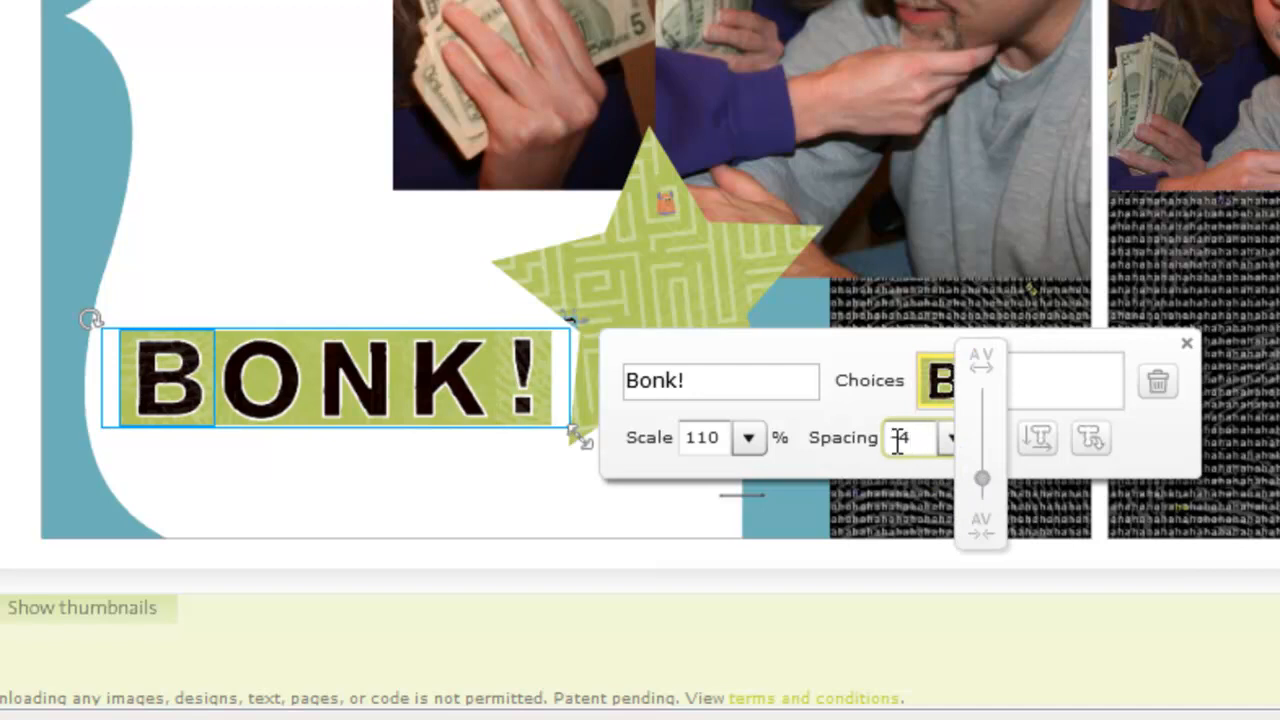
drag(897, 439, 927, 437)
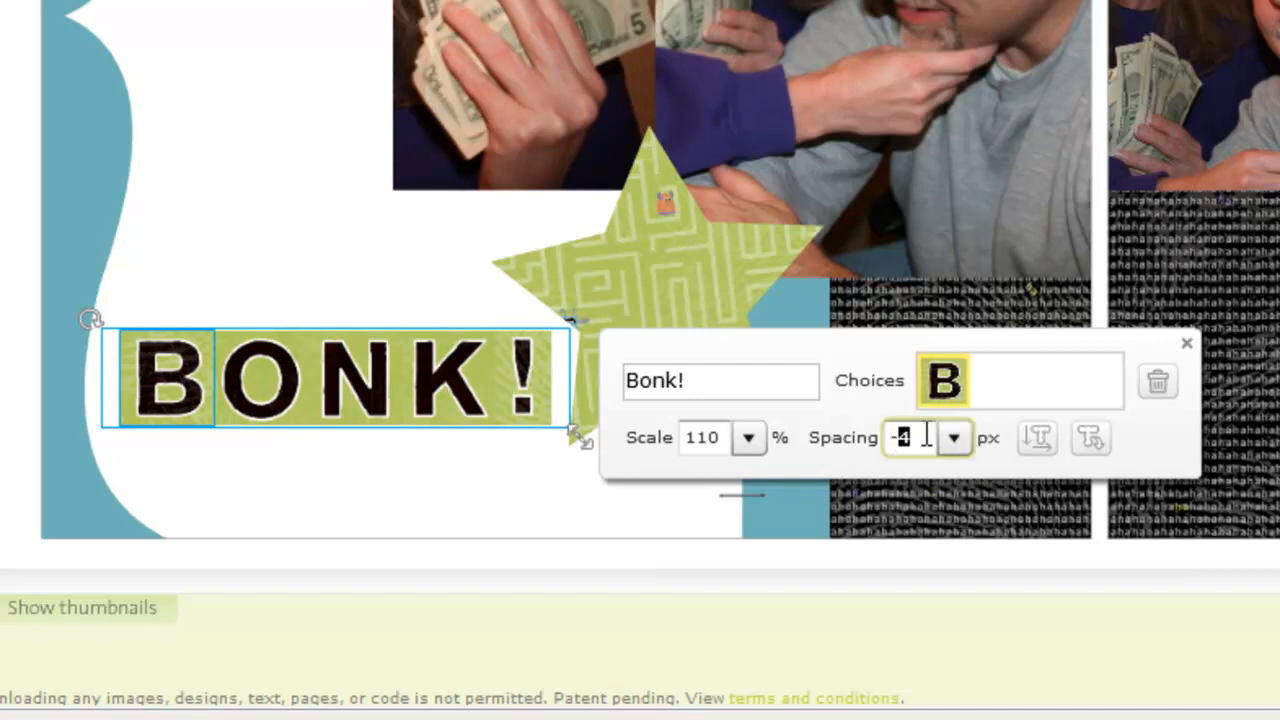
text(1)
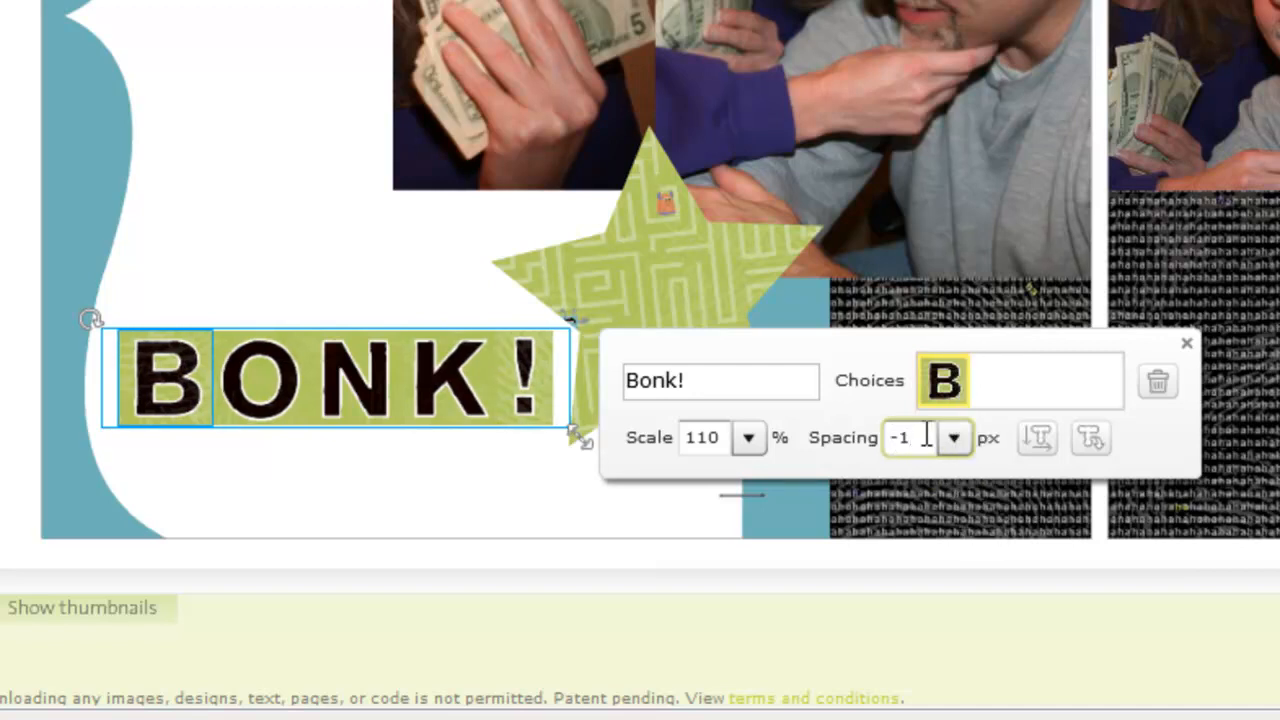
click(1187, 346)
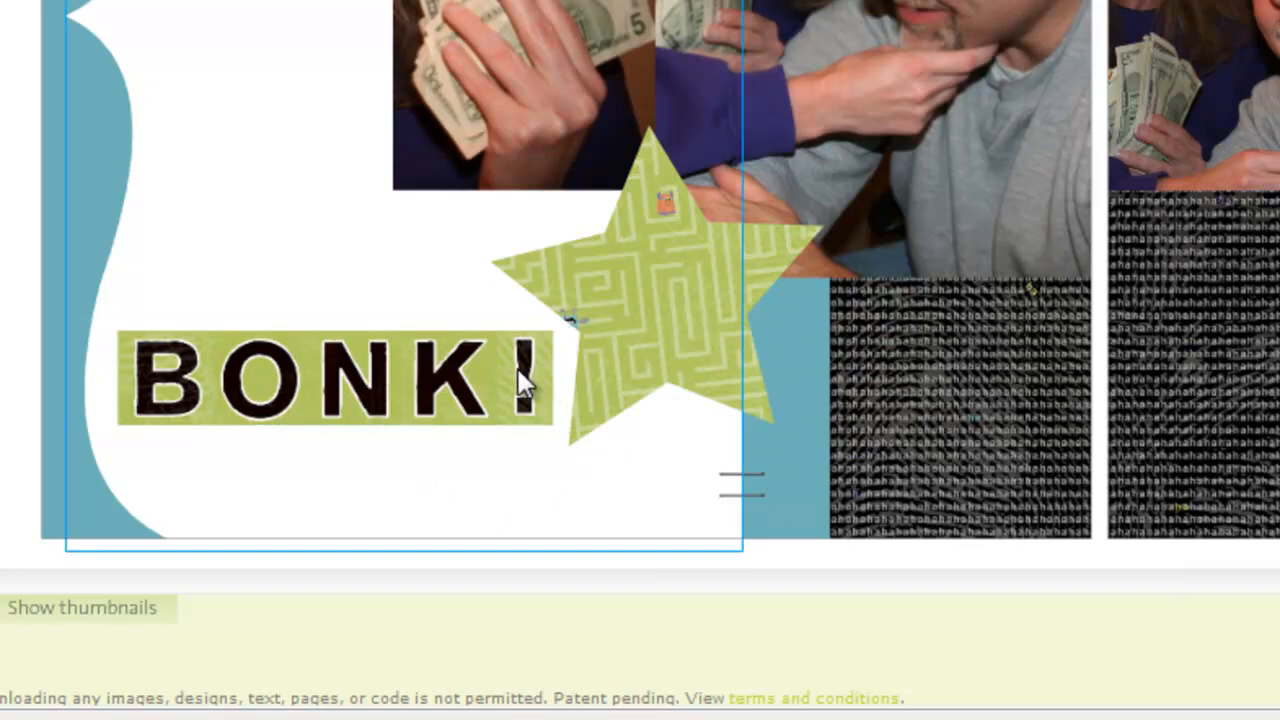
Nudge the "Bonk!" quick-title slightly to the left and down on the left page, then deselect it.
click(355, 385)
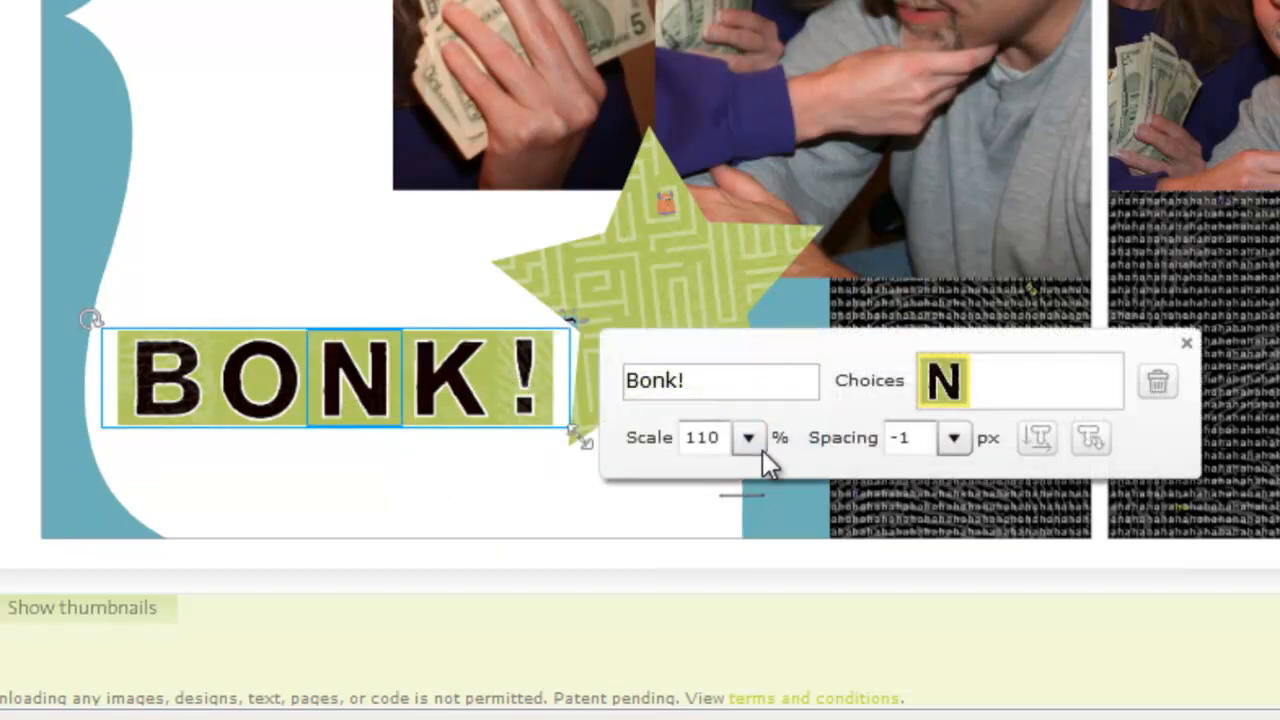
click(424, 478)
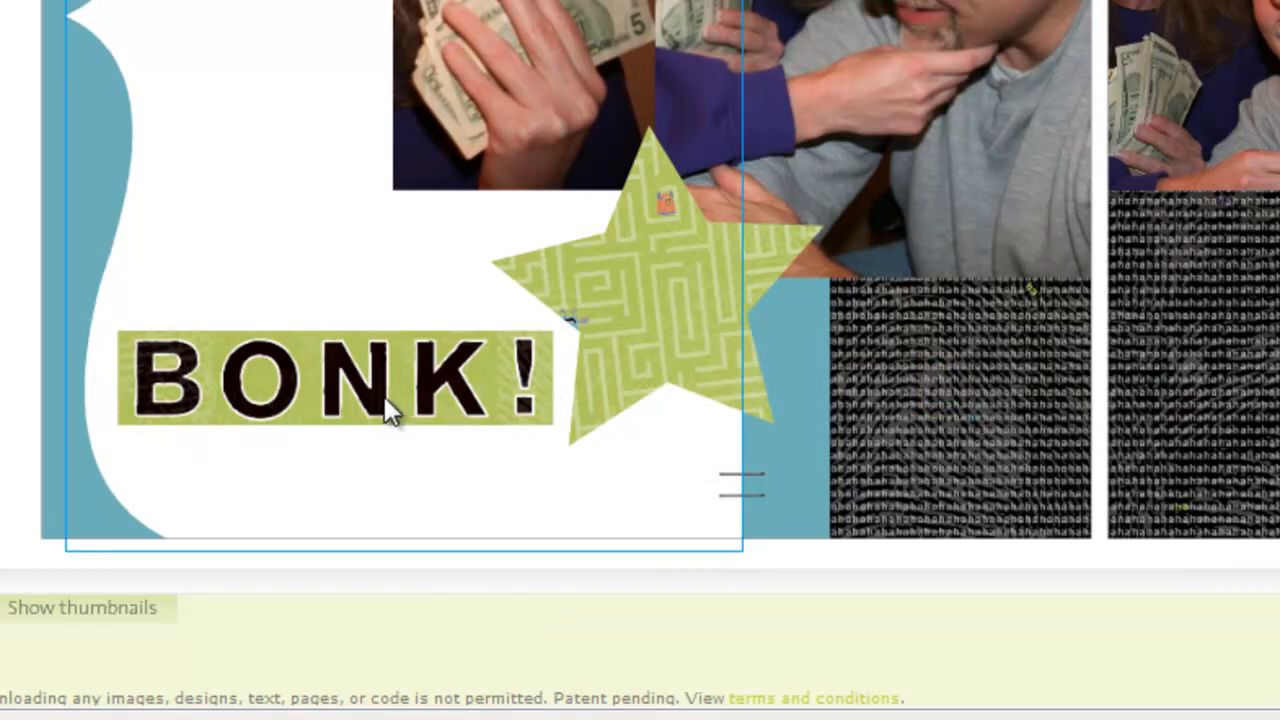
click(318, 396)
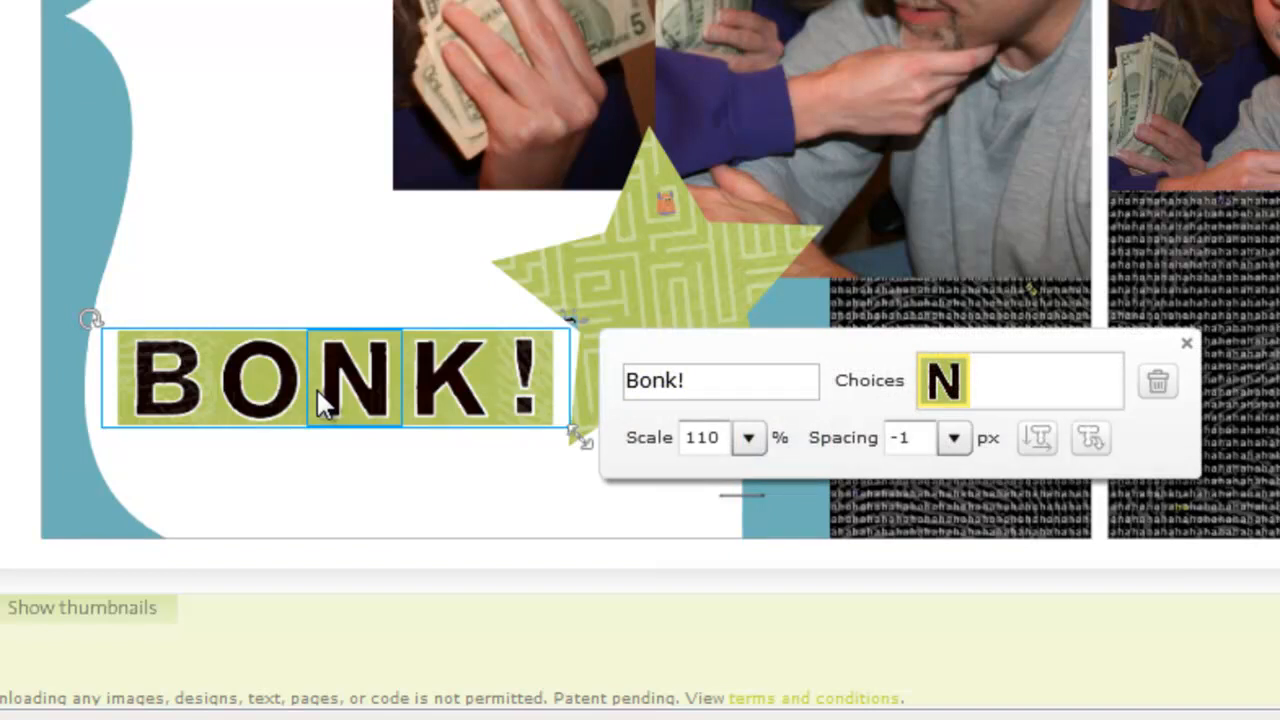
key(Left)
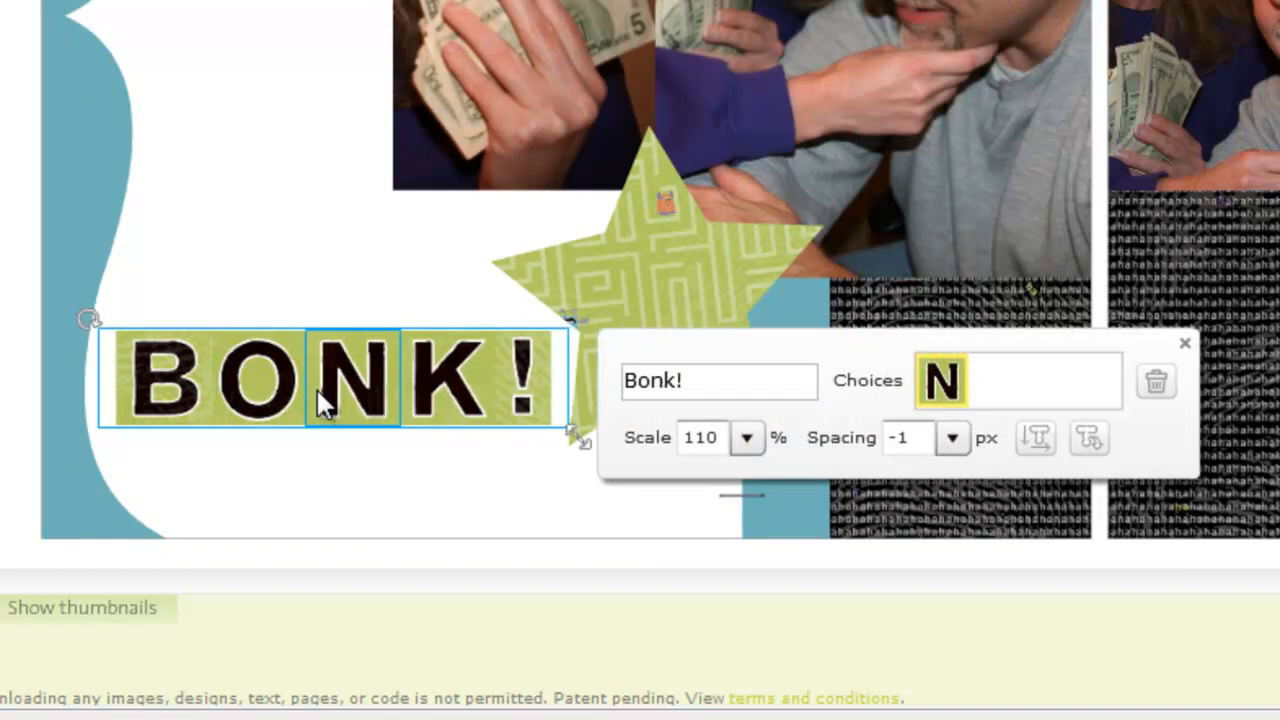
key(Left)
key(Left)
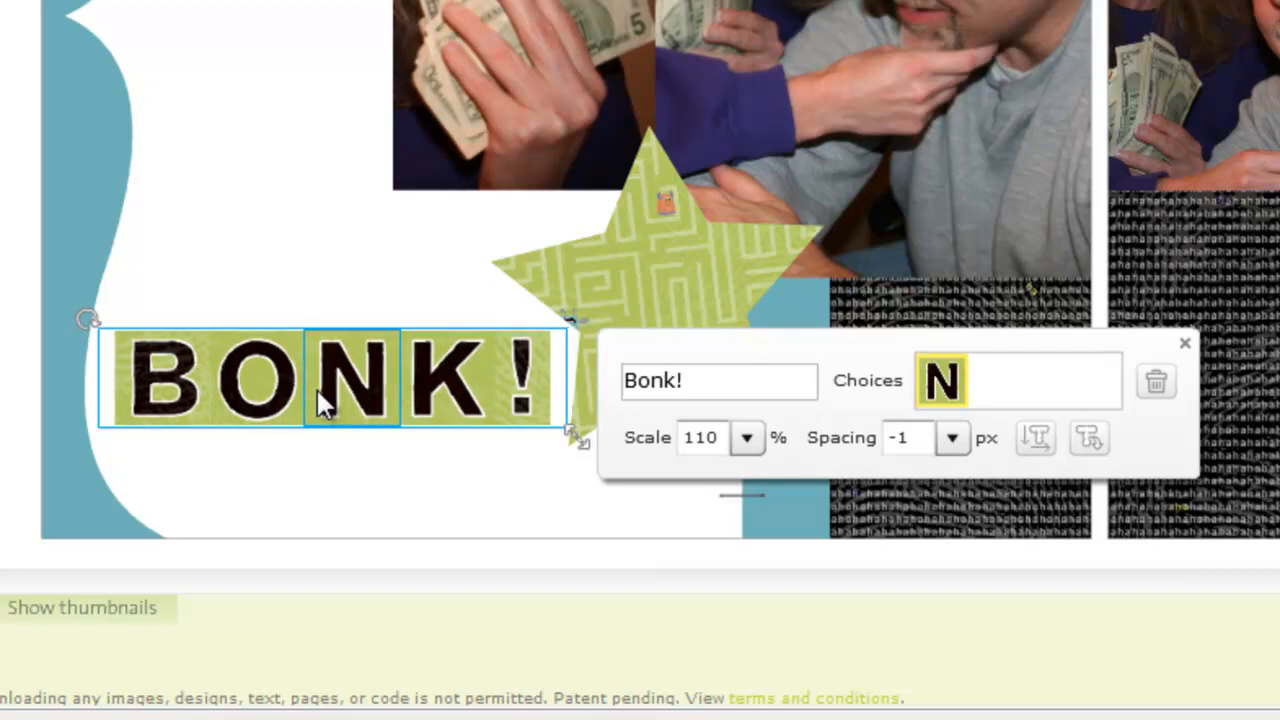
key(Left)
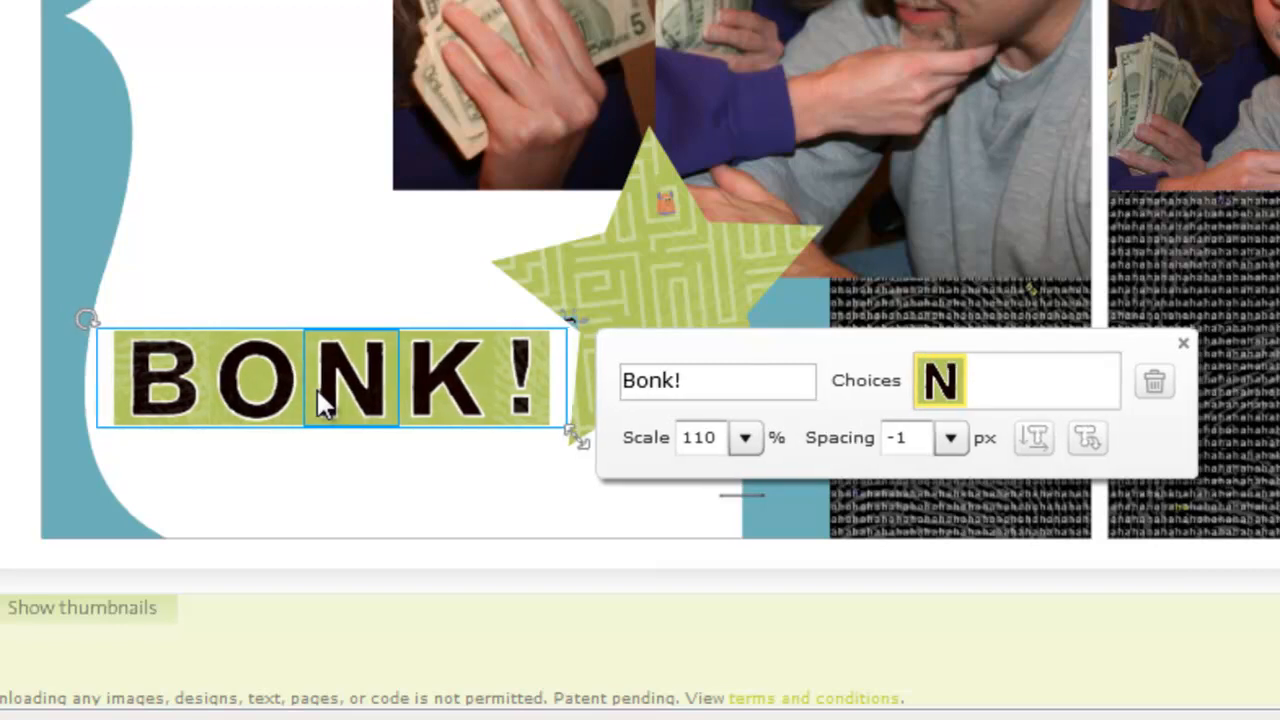
key(Down)
key(Down)
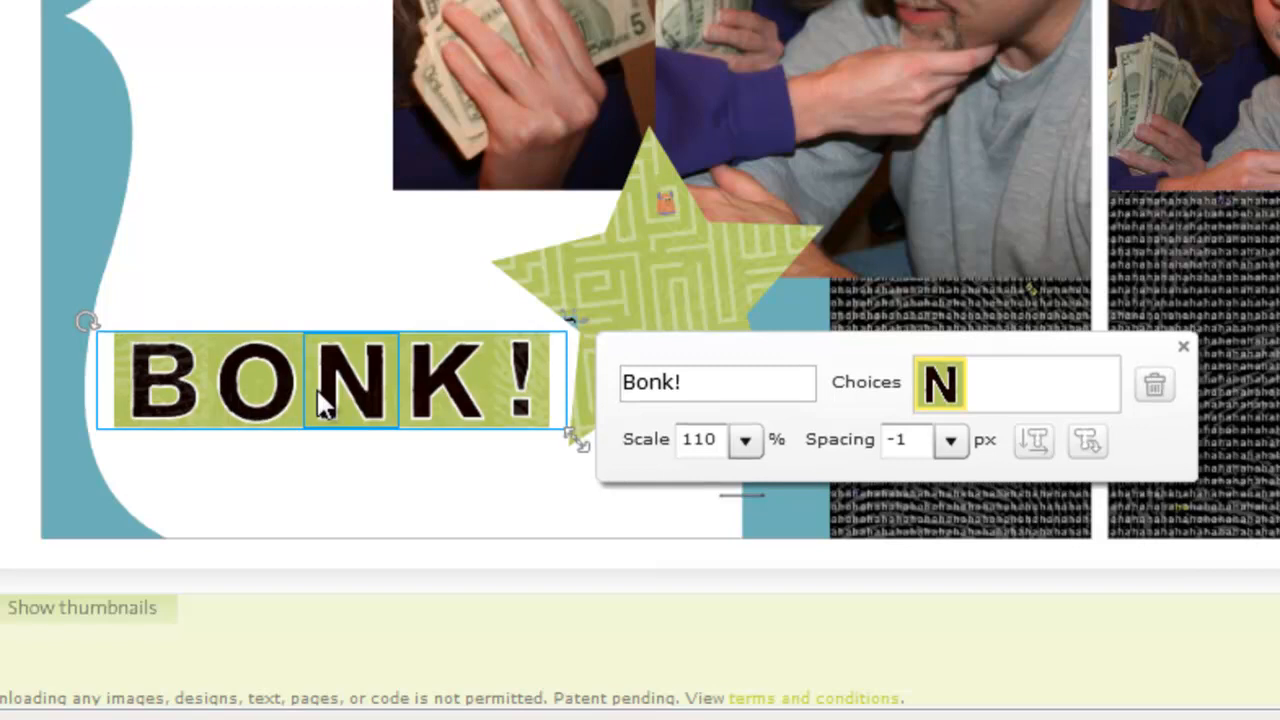
key(Down)
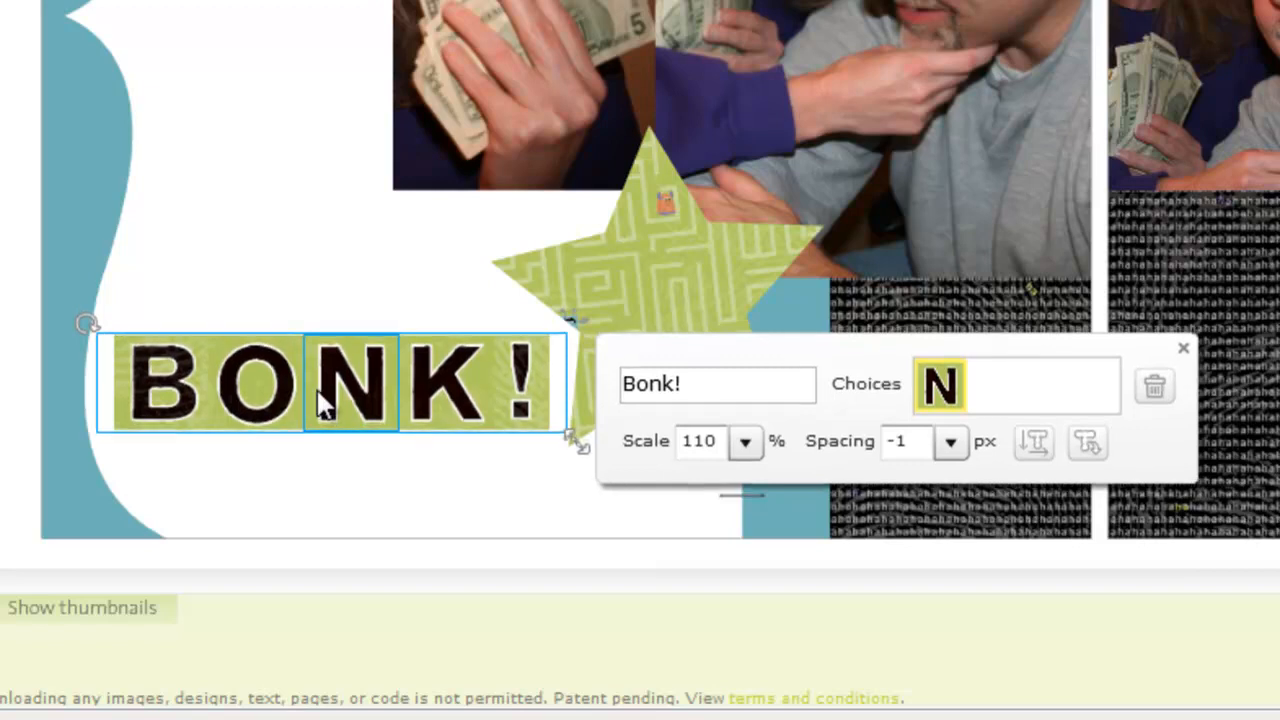
key(Left)
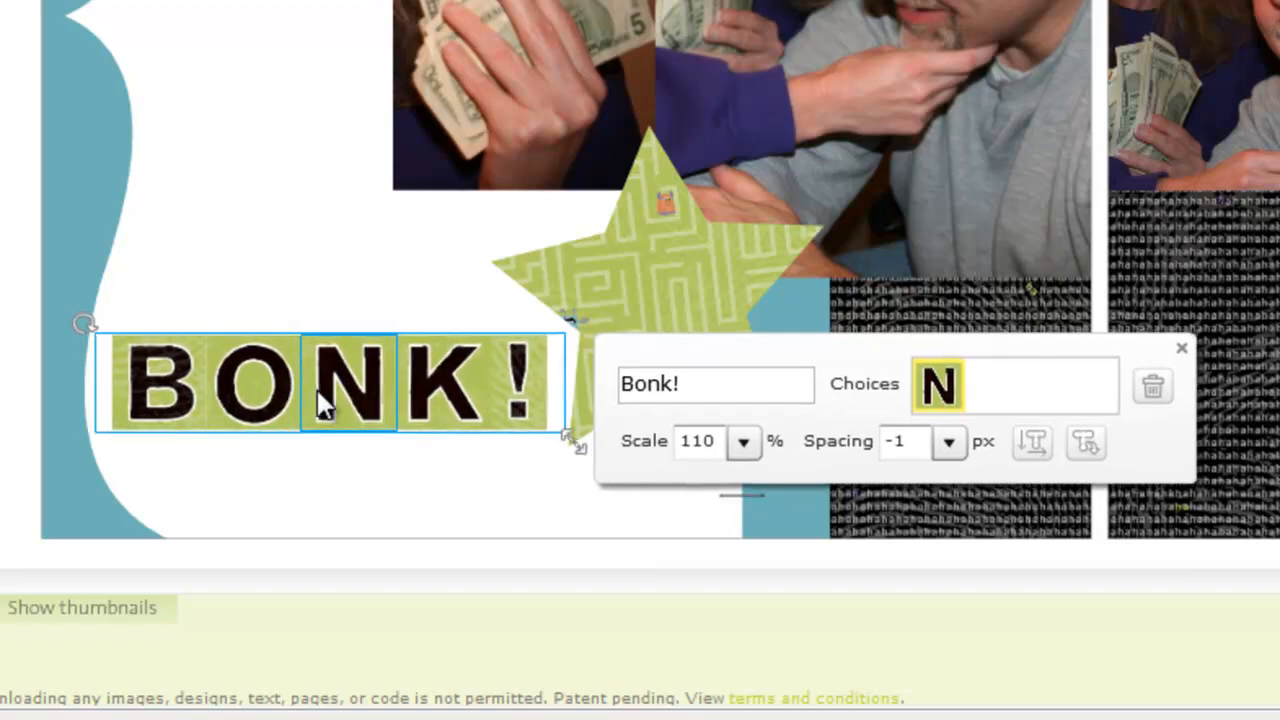
key(Left)
key(Down)
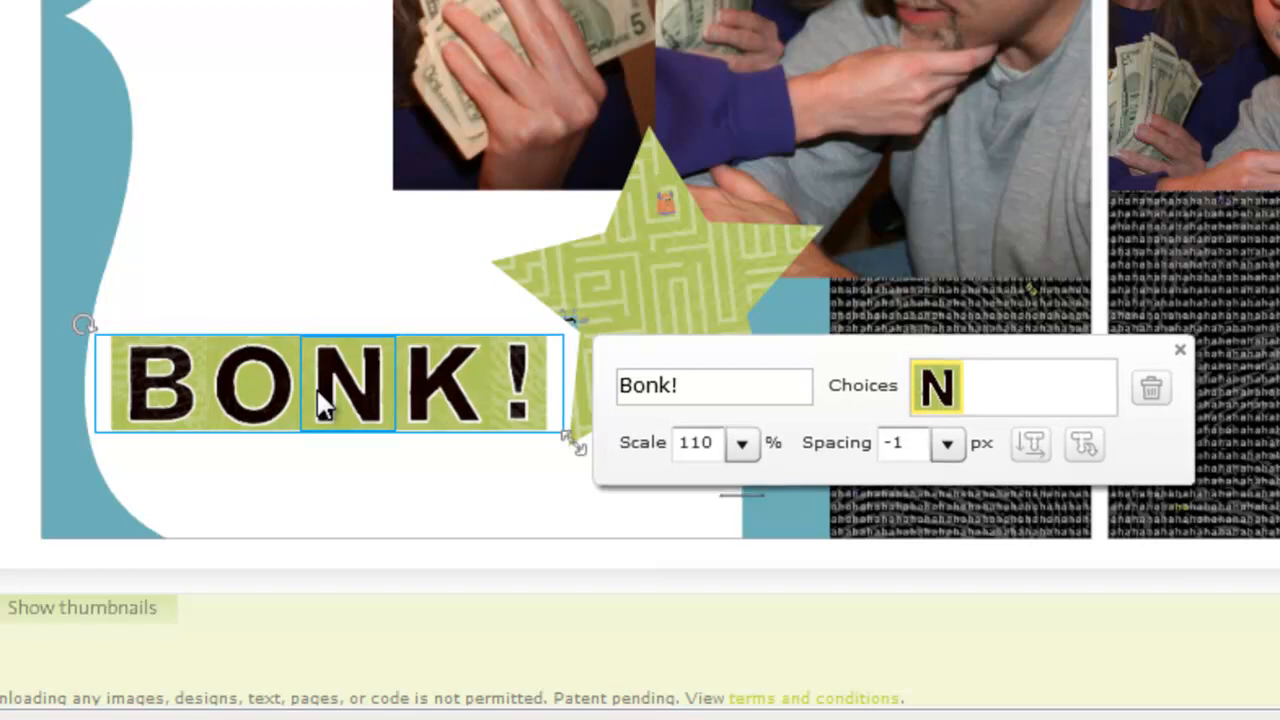
key(Left)
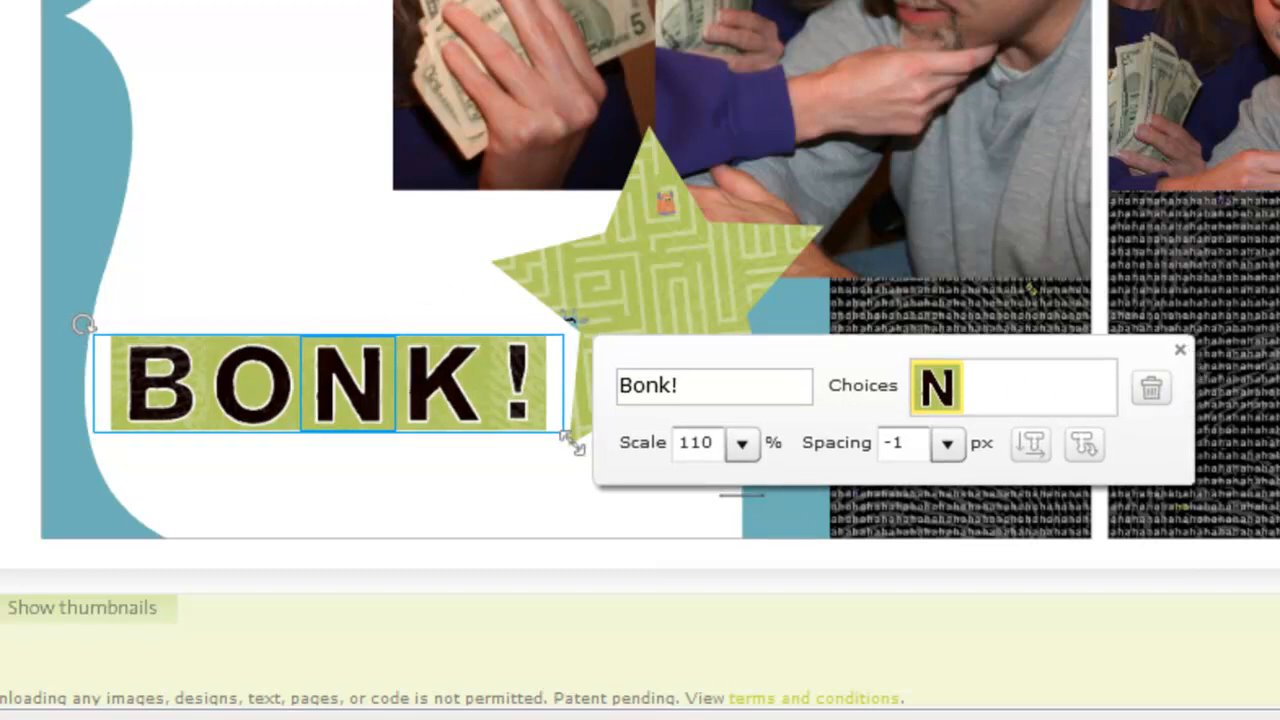
key(Escape)
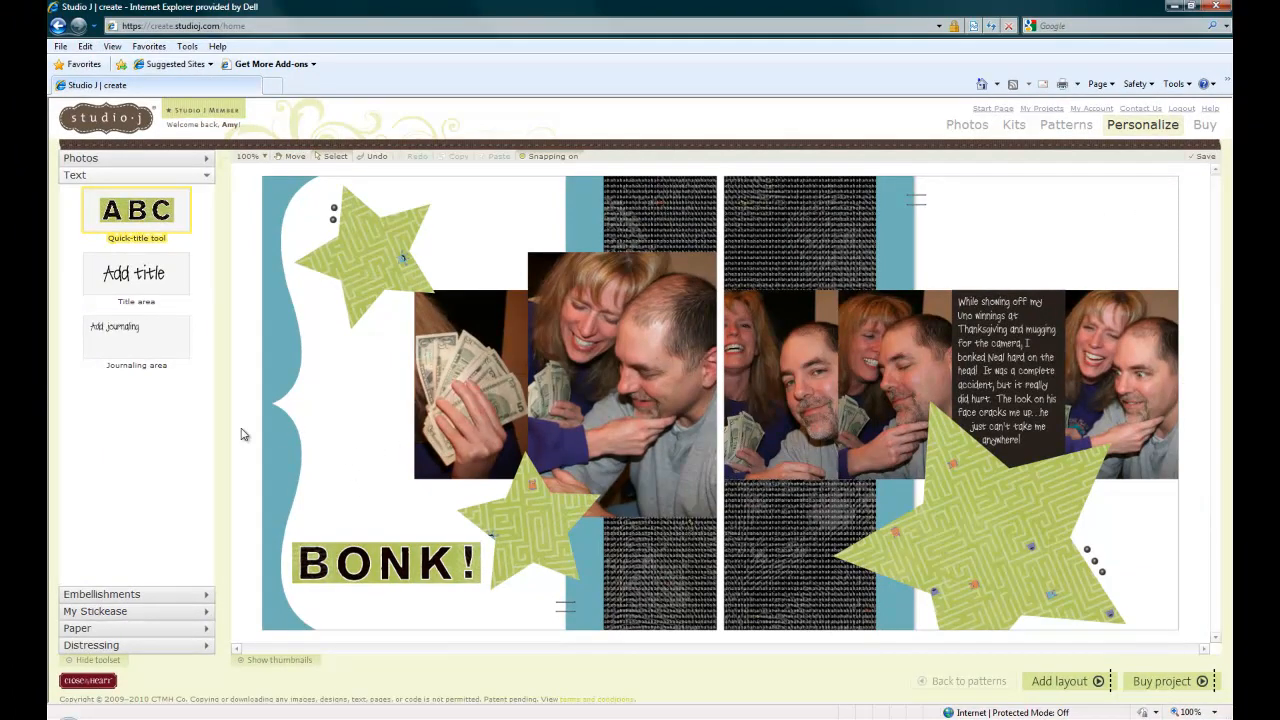
Replace the solid blue bracket border and vertical strips on both pages with the recommended black cardstock.
click(83, 630)
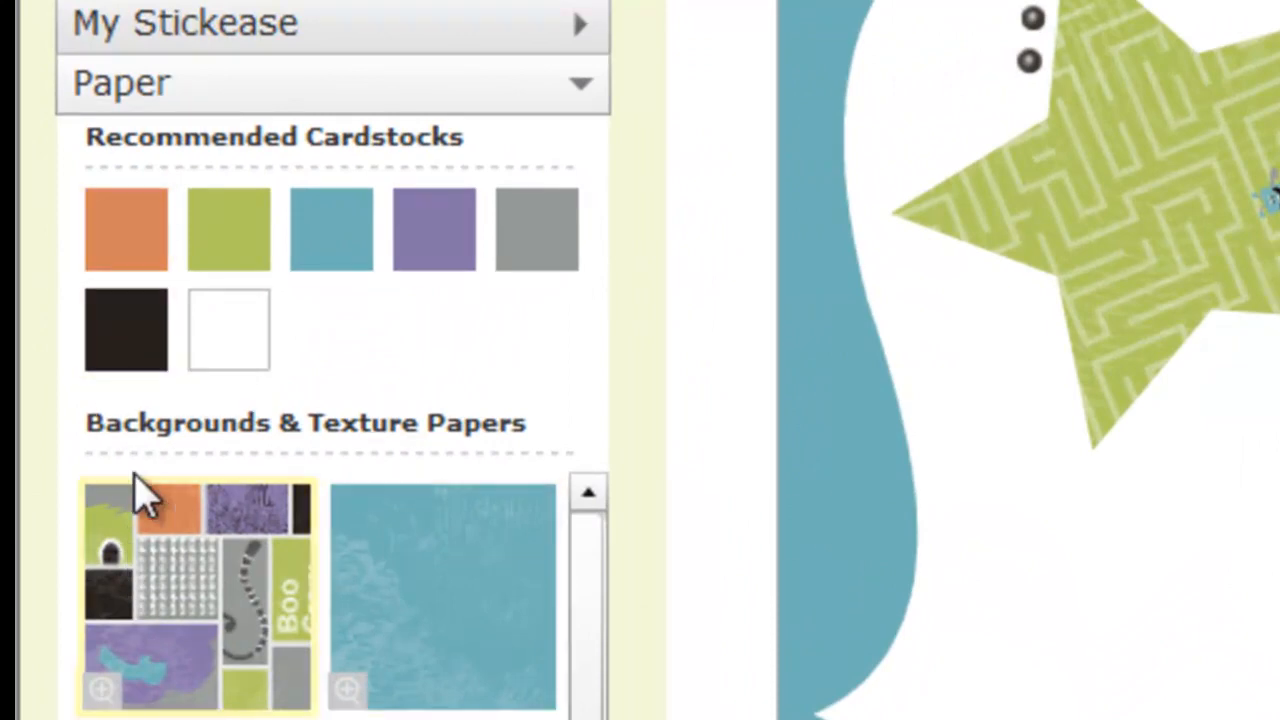
drag(114, 349, 811, 463)
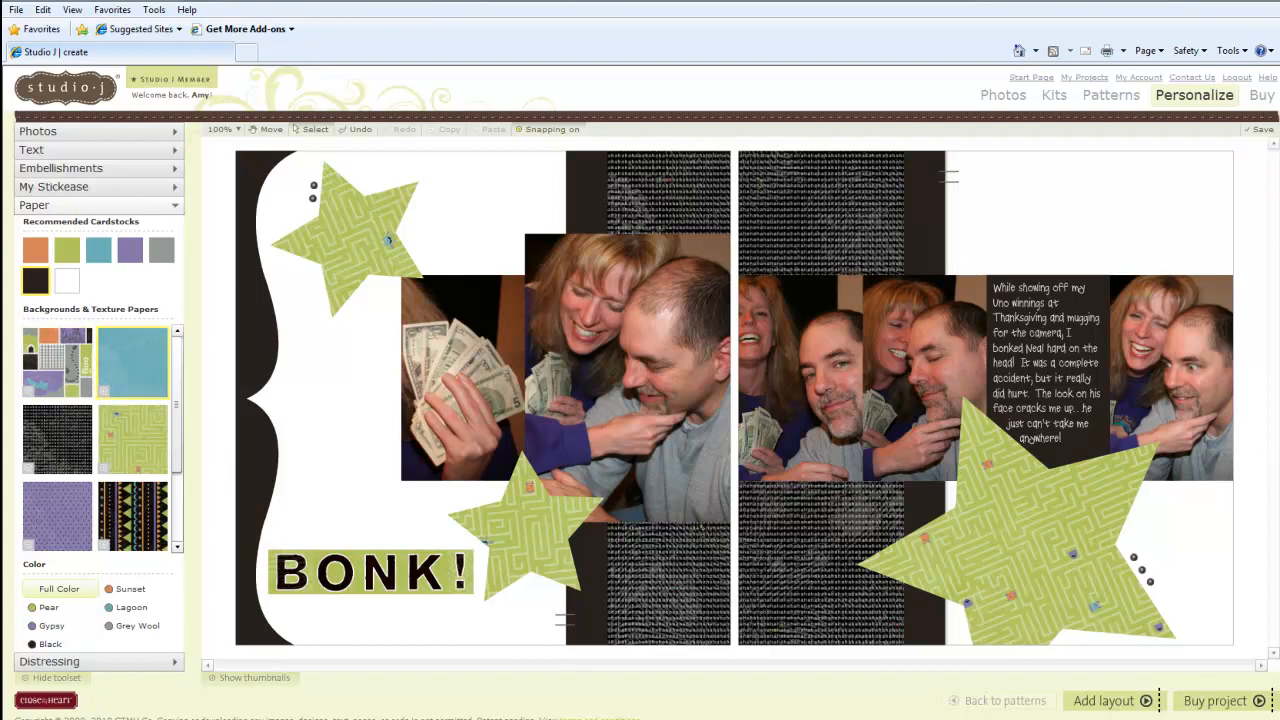
Apply the blue textured paper to the white background areas and the purple dotted paper to the green stars.
drag(340, 385, 338, 380)
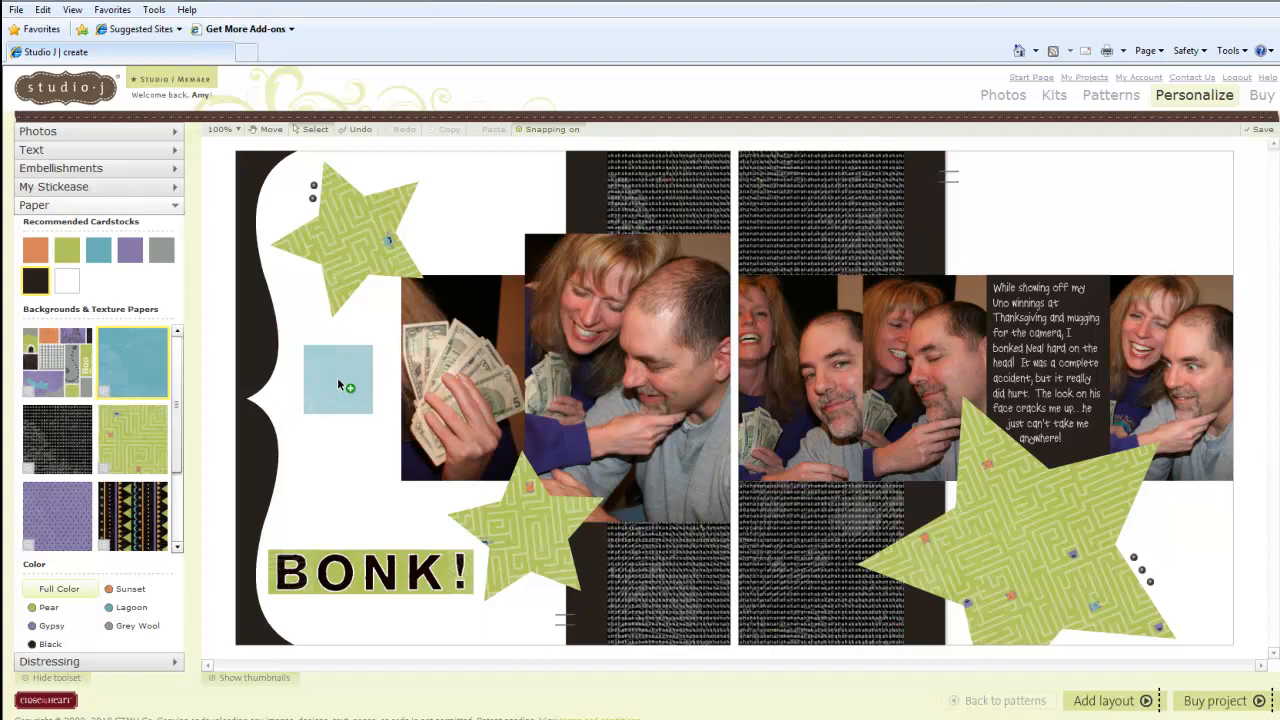
drag(337, 377, 338, 379)
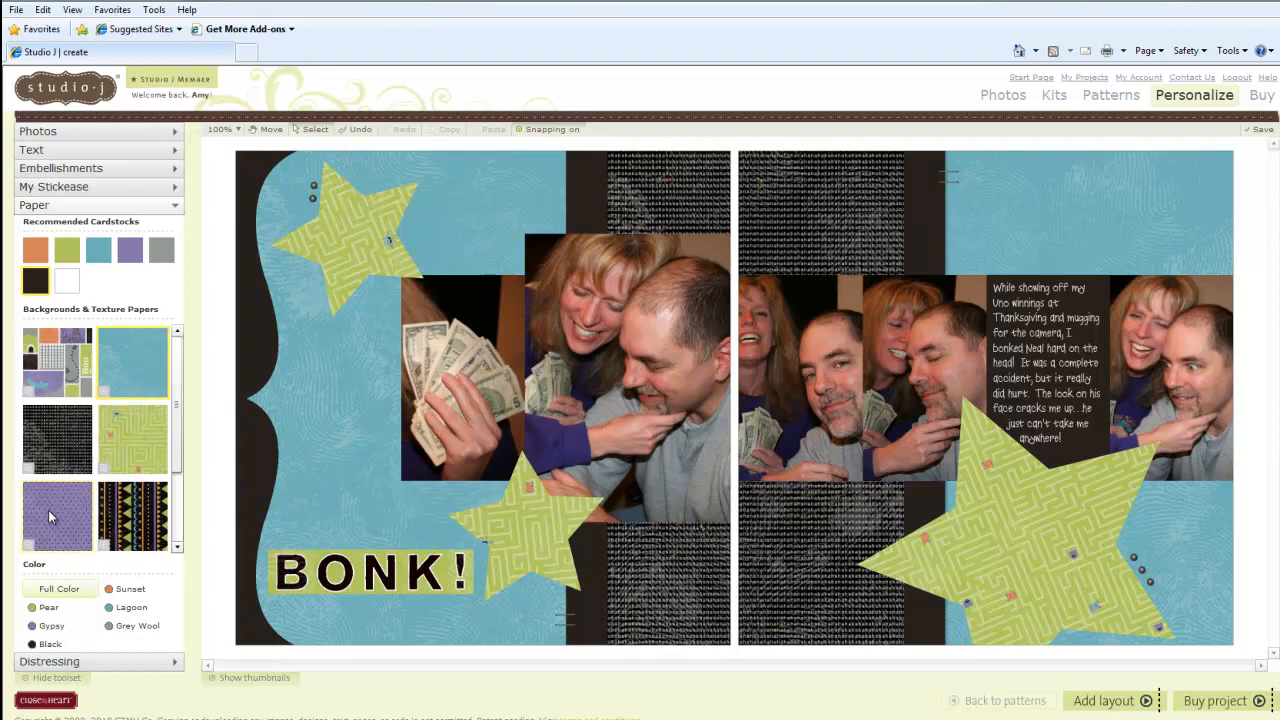
drag(50, 522, 355, 241)
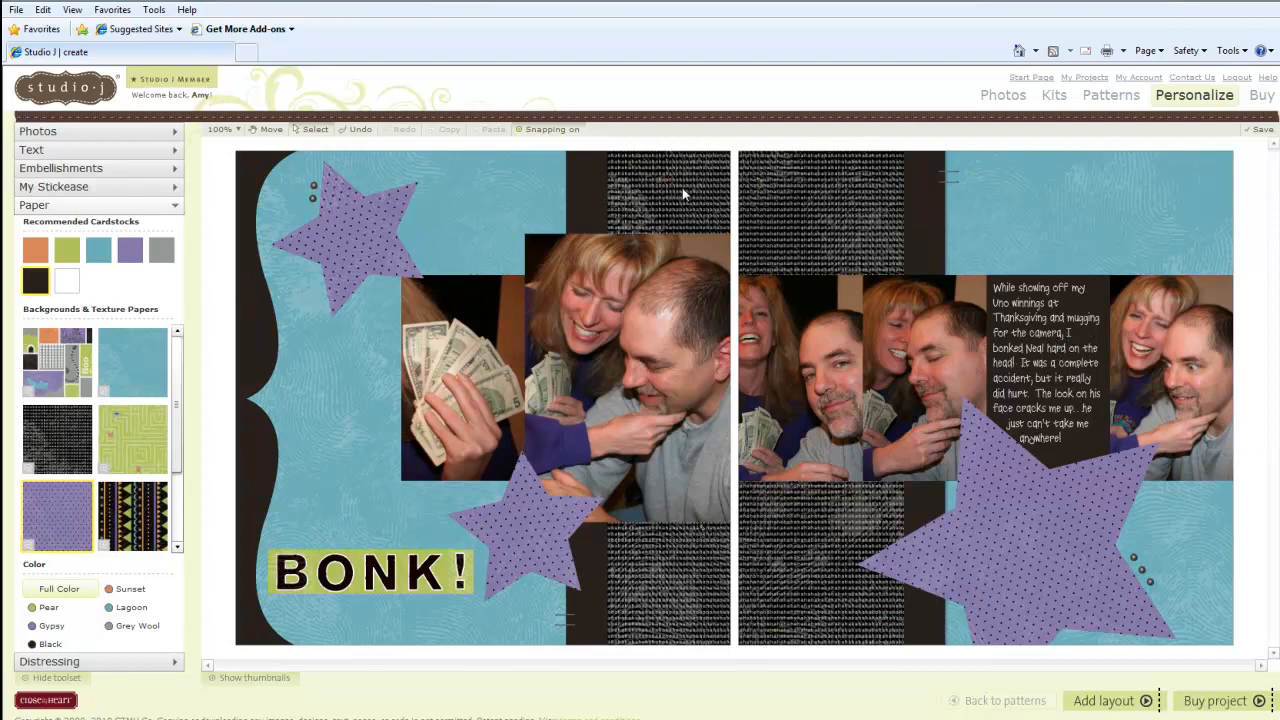
Recolour the black brads white, applying the colour to all like items.
click(313, 190)
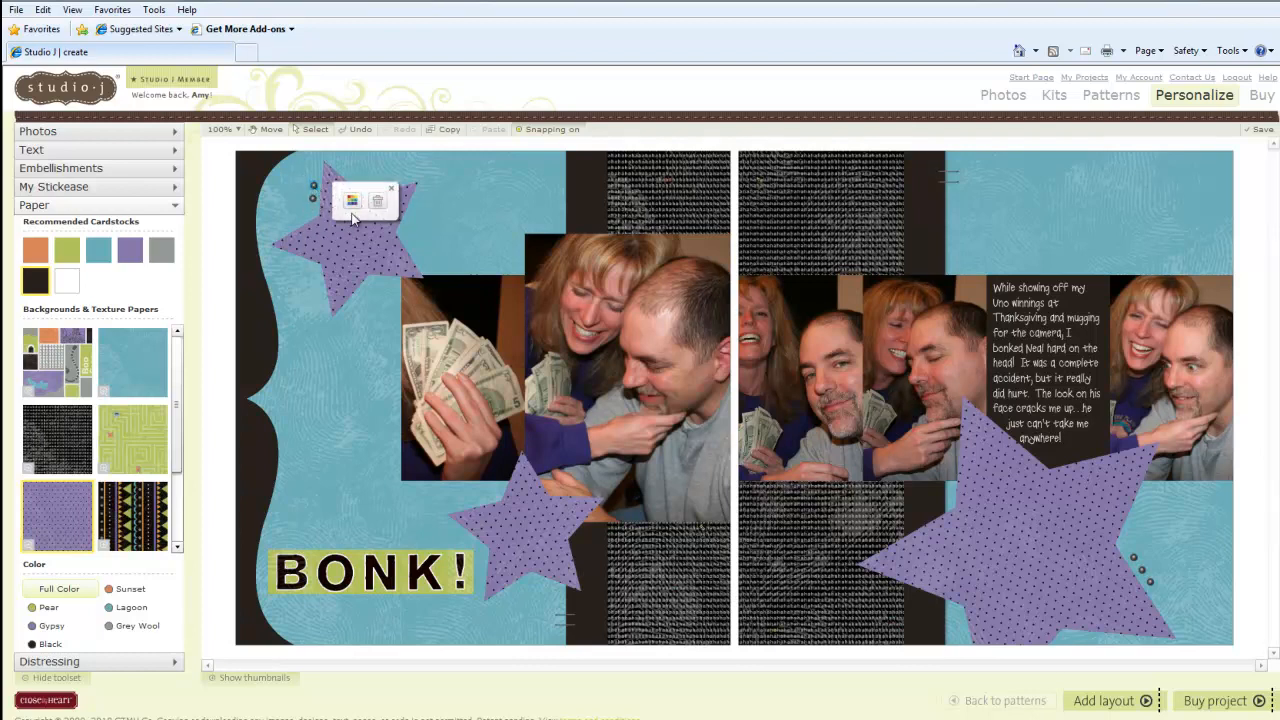
click(362, 204)
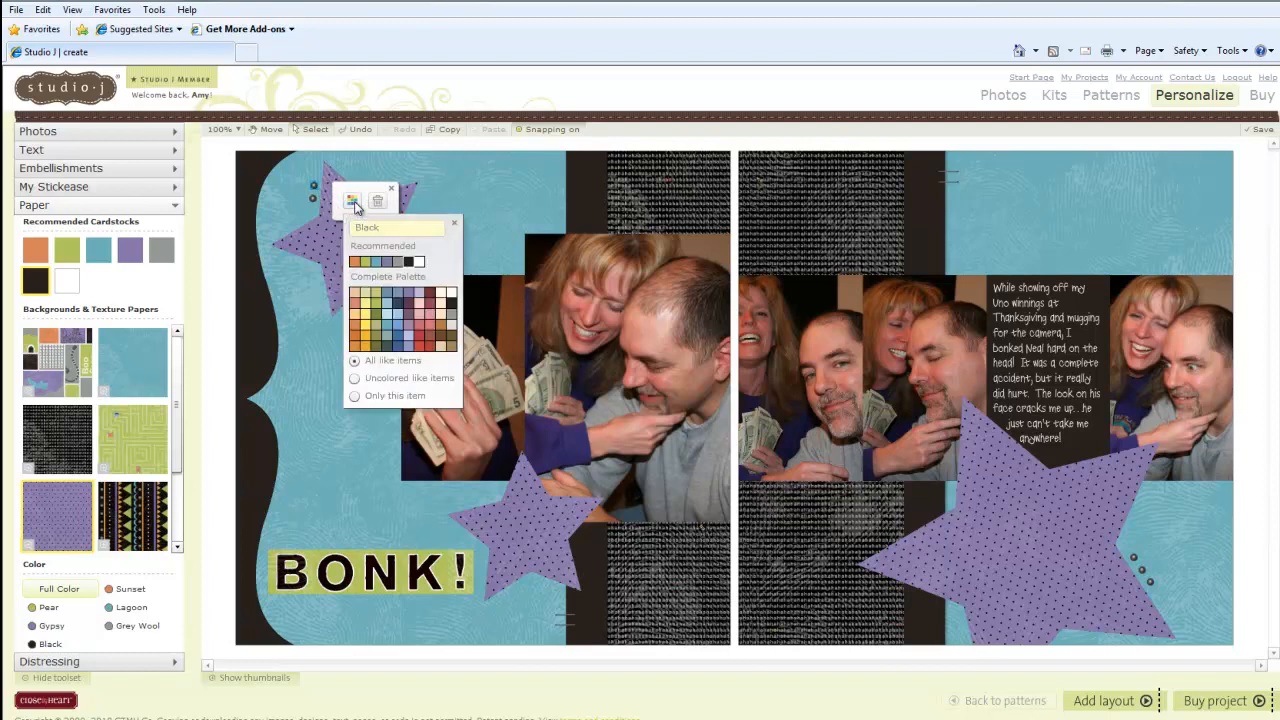
click(418, 266)
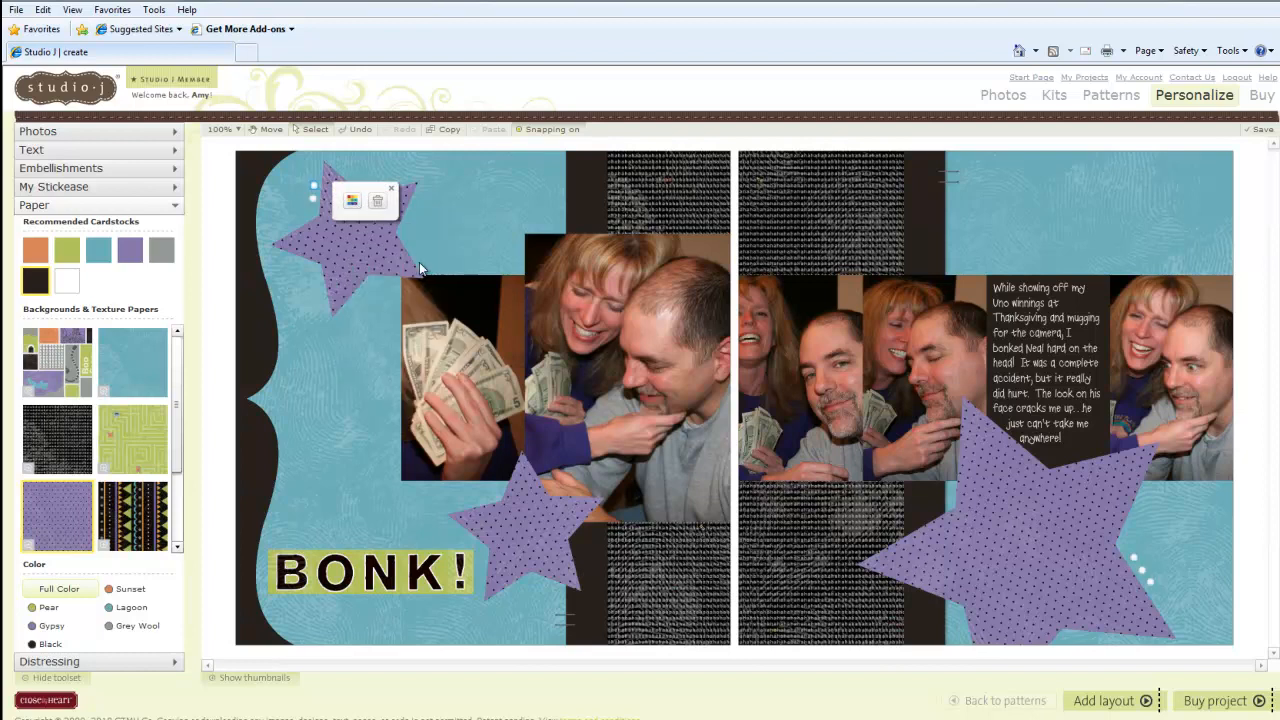
click(391, 188)
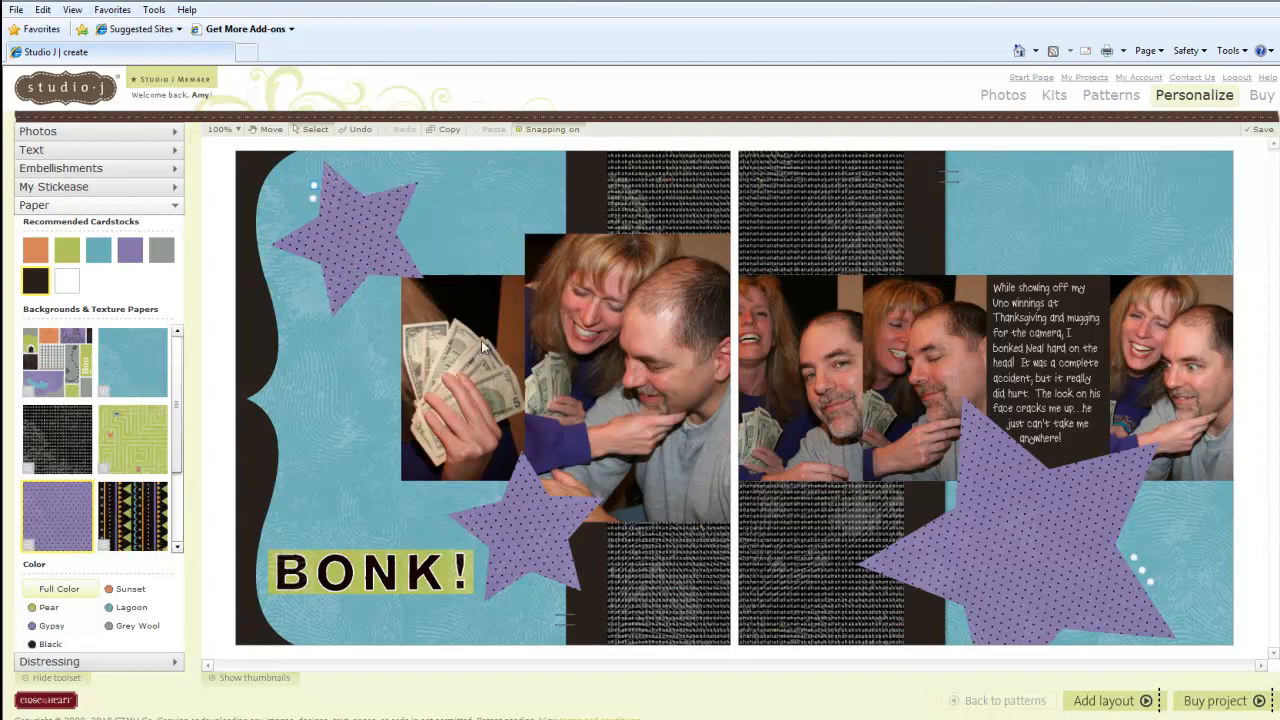
Recolour the staples beside the small lower star and on the facing page white, and return the layout zoom to 100%.
click(566, 620)
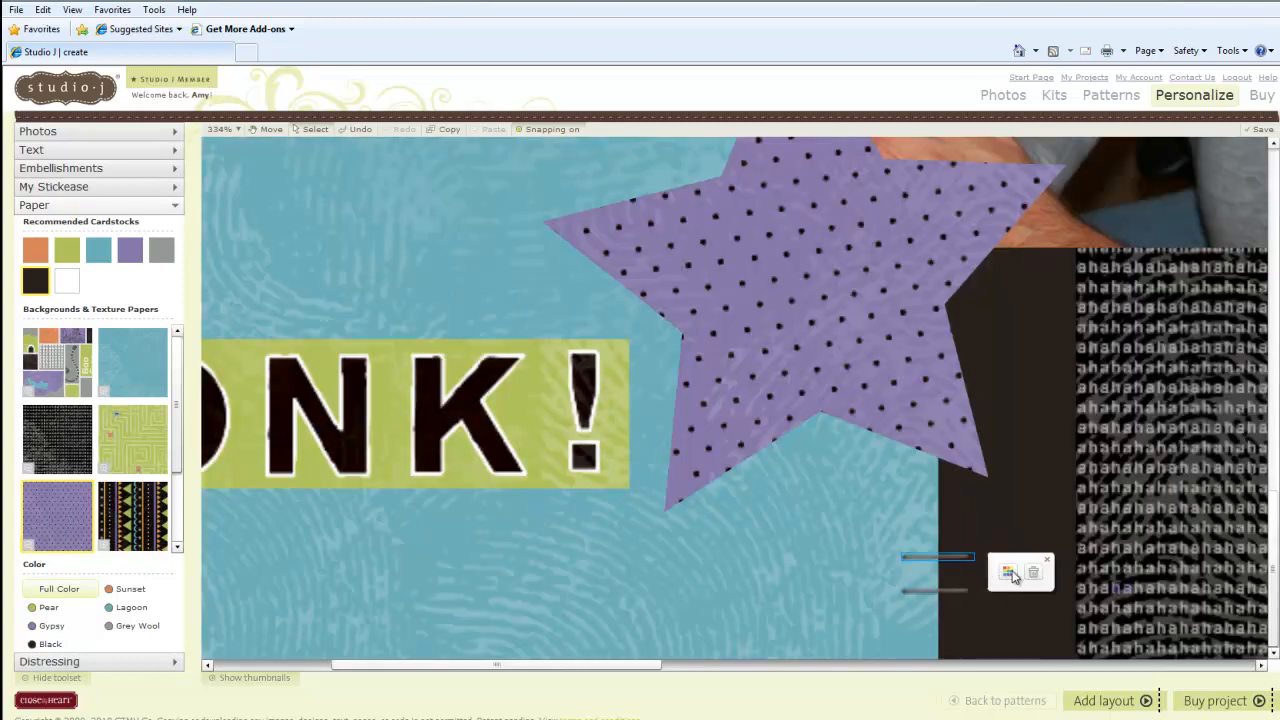
click(1008, 572)
click(1078, 420)
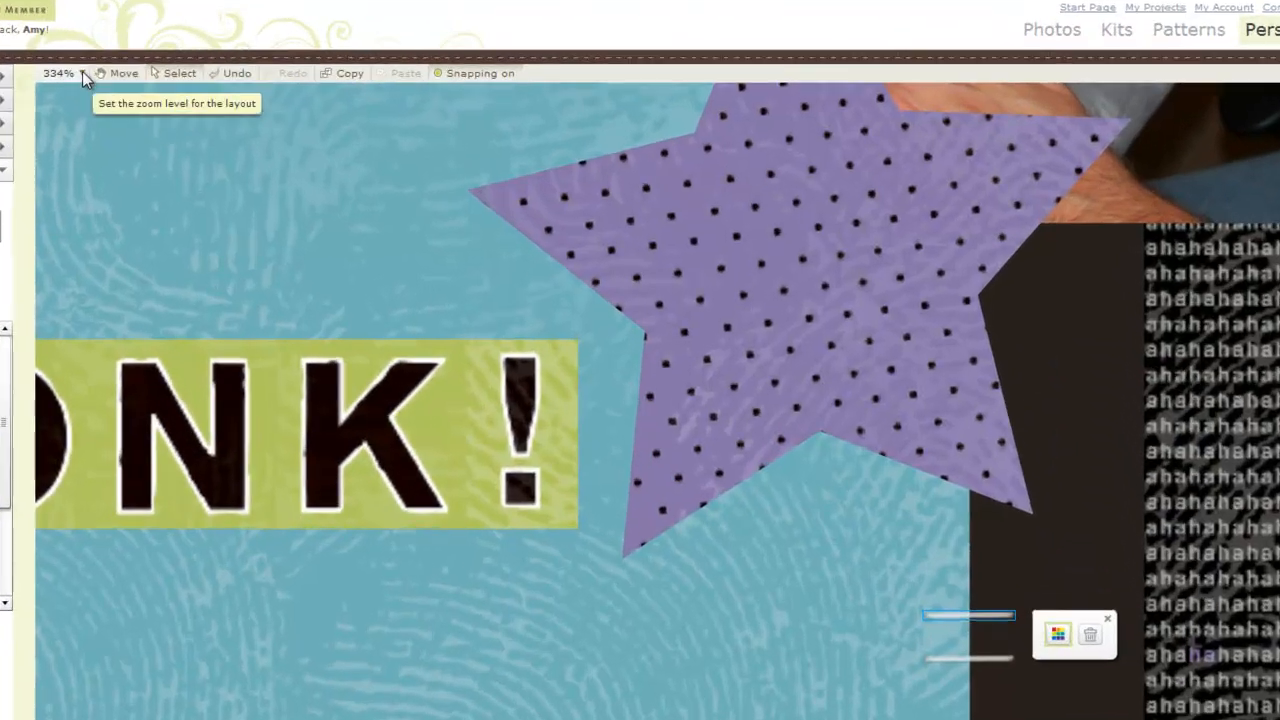
click(236, 130)
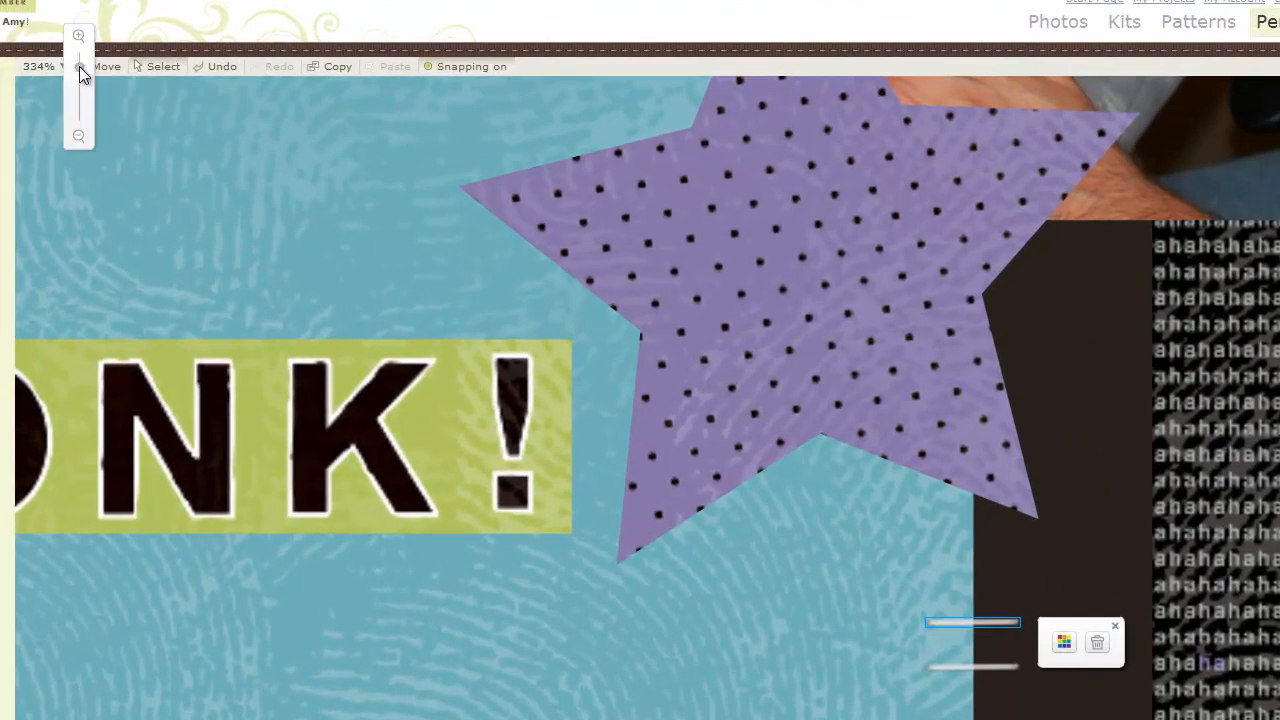
drag(78, 66, 80, 178)
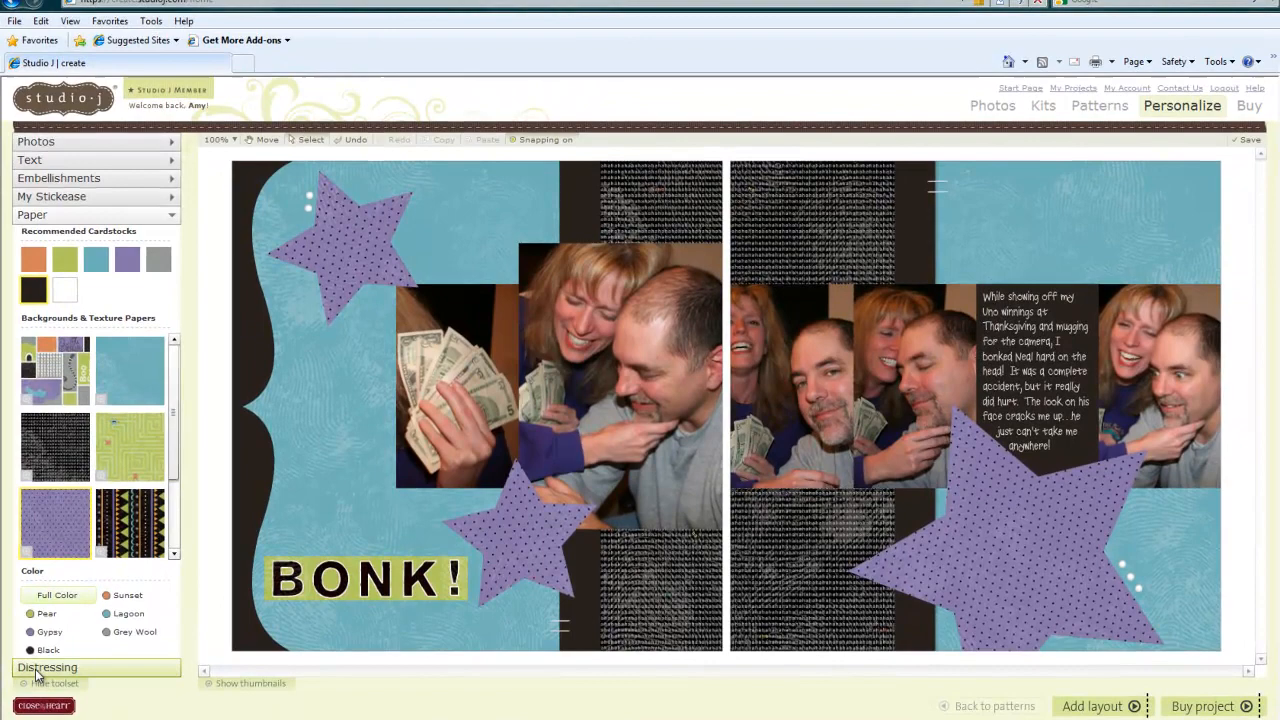
Apply Sanding surface distressing in Grey Wool to the black cardstock strip beside the patterned paper on the upper part of the first page.
click(38, 647)
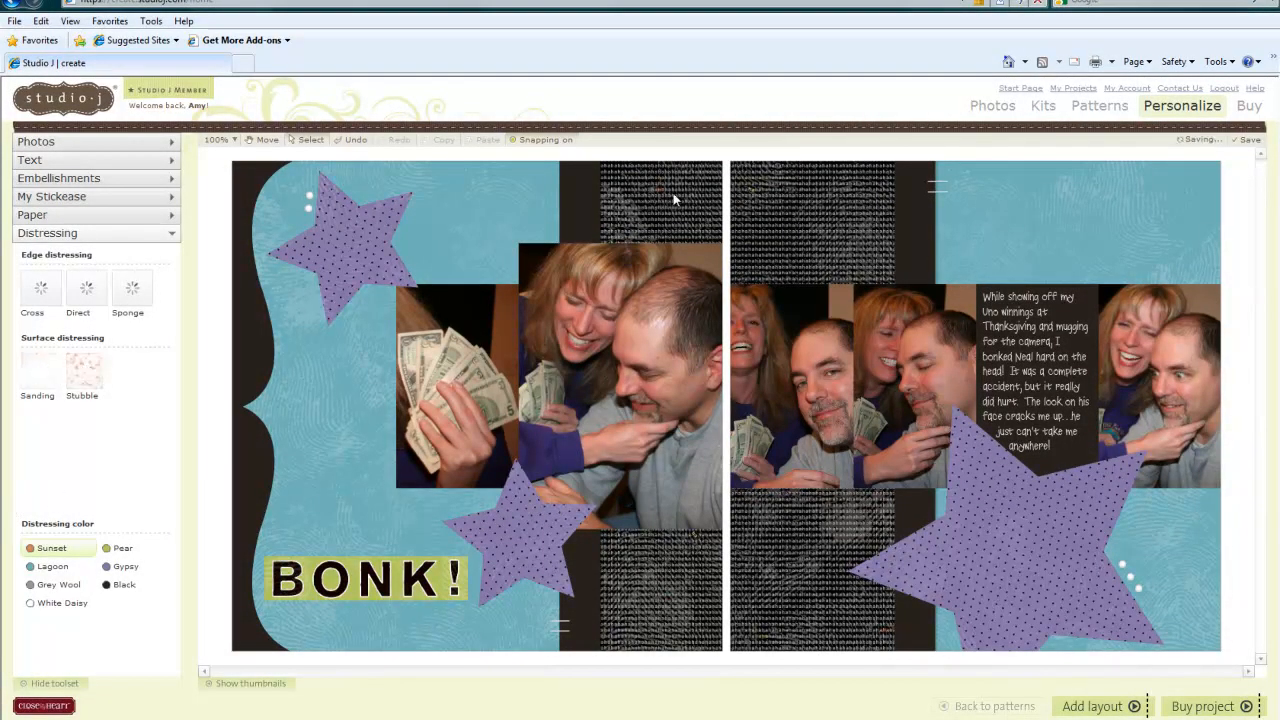
click(234, 141)
drag(247, 155, 245, 105)
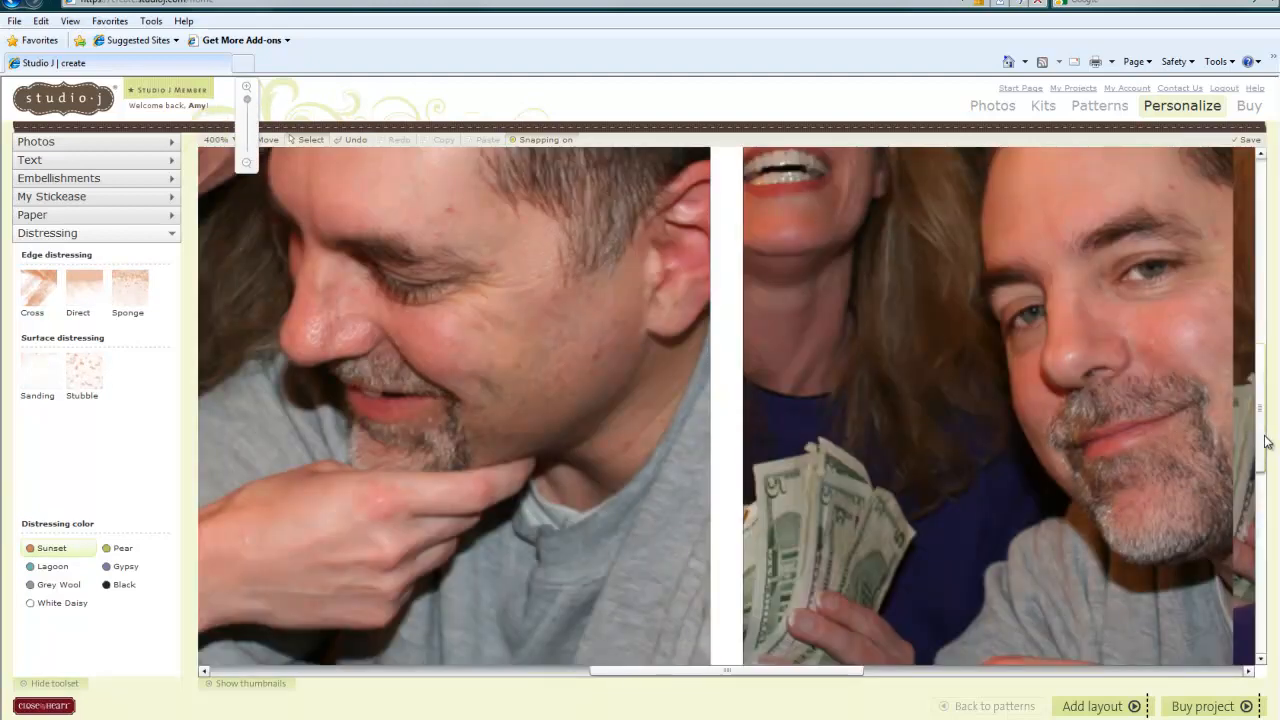
scroll(1240, 300, up, 5)
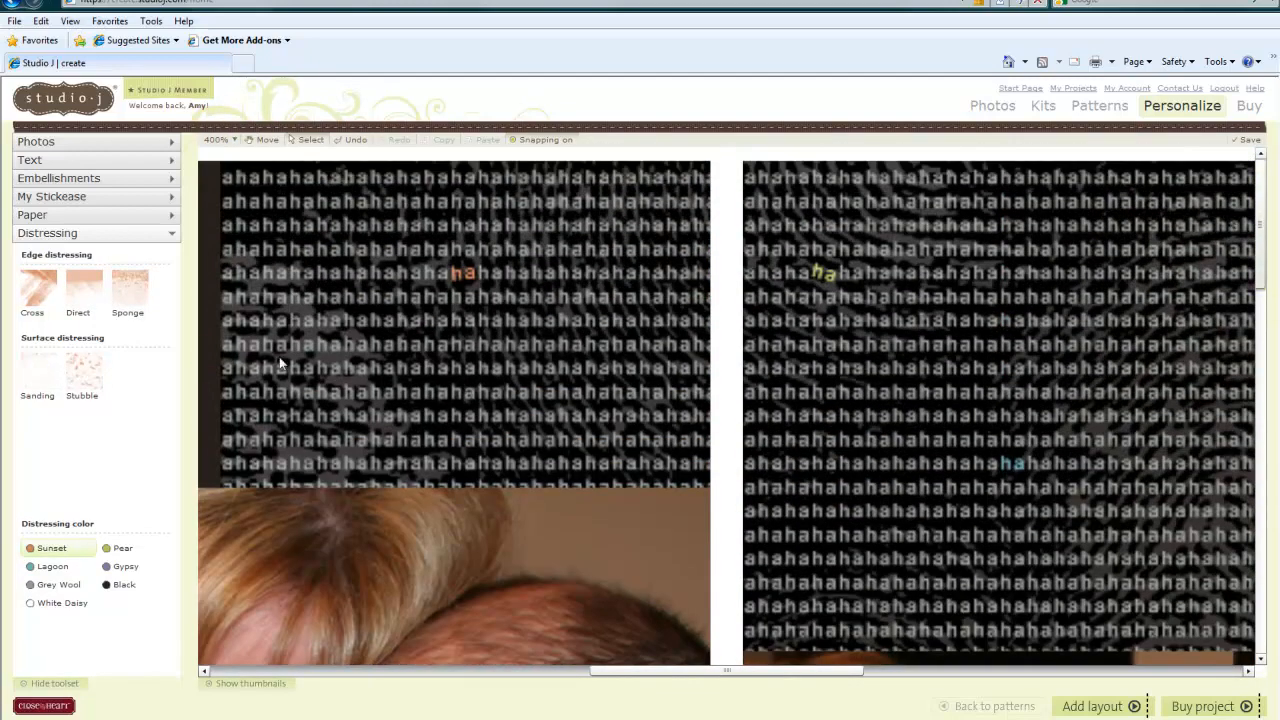
drag(803, 677, 691, 678)
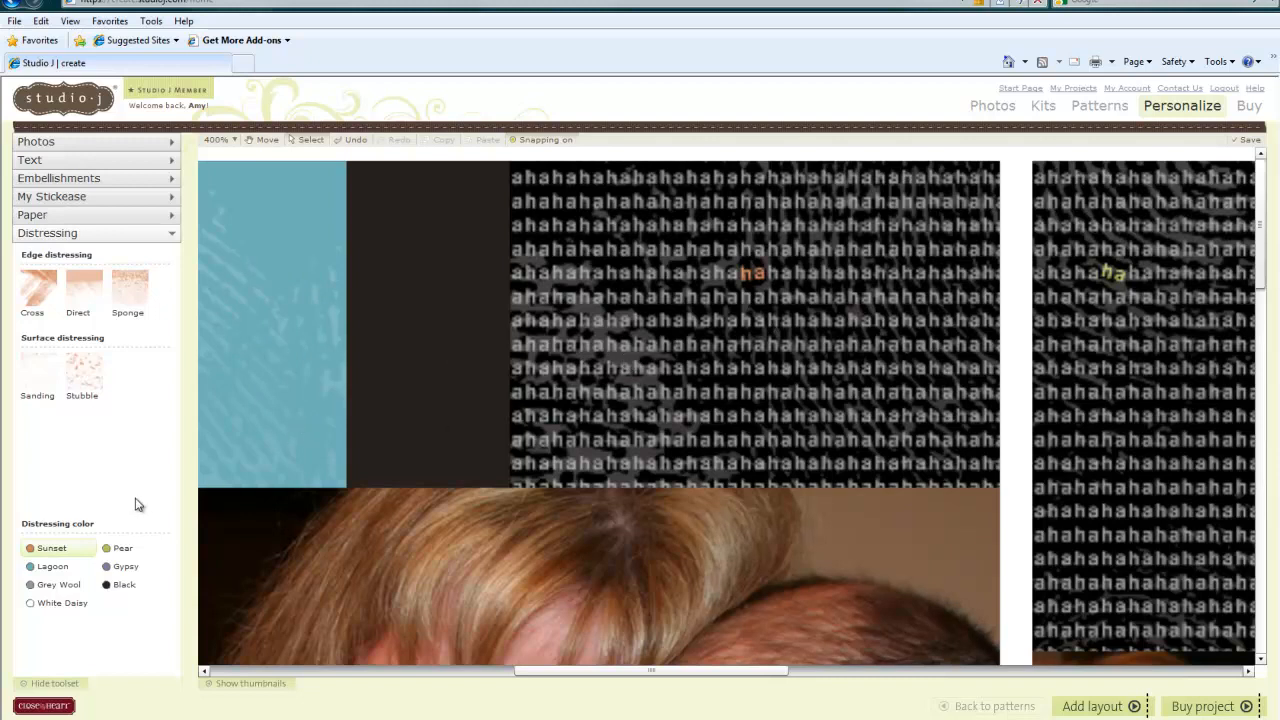
click(56, 587)
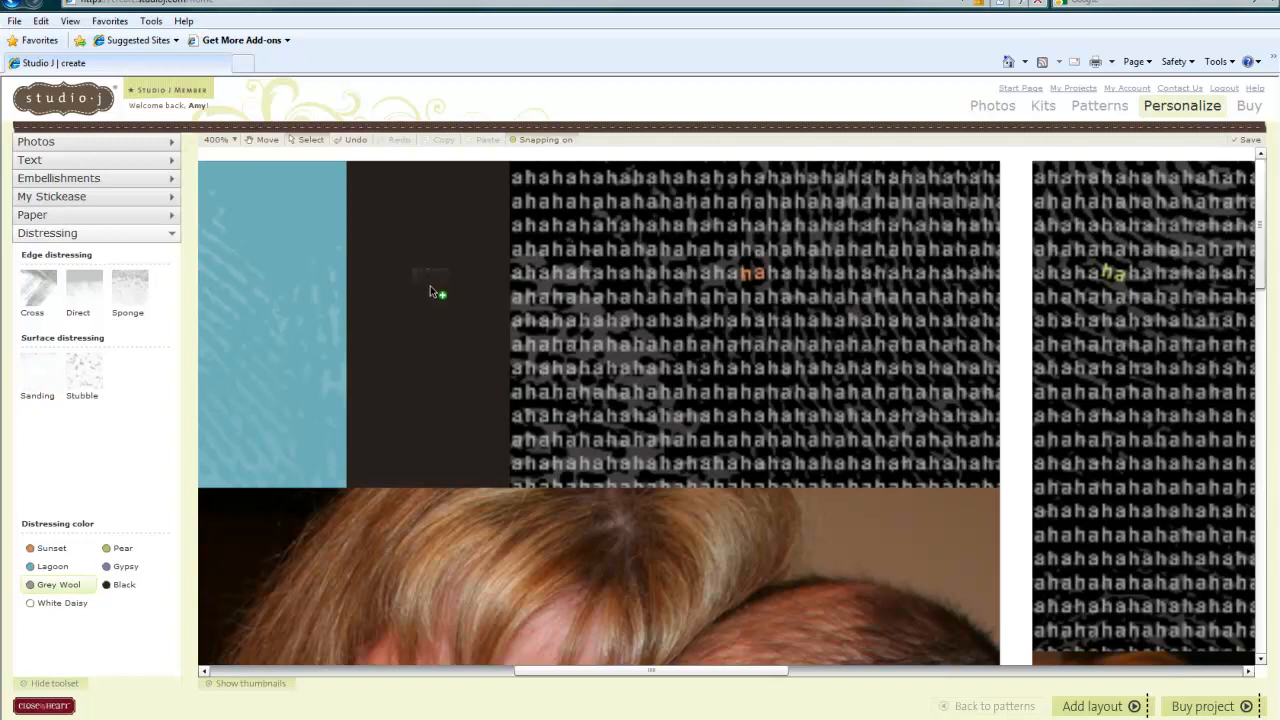
drag(430, 287, 432, 289)
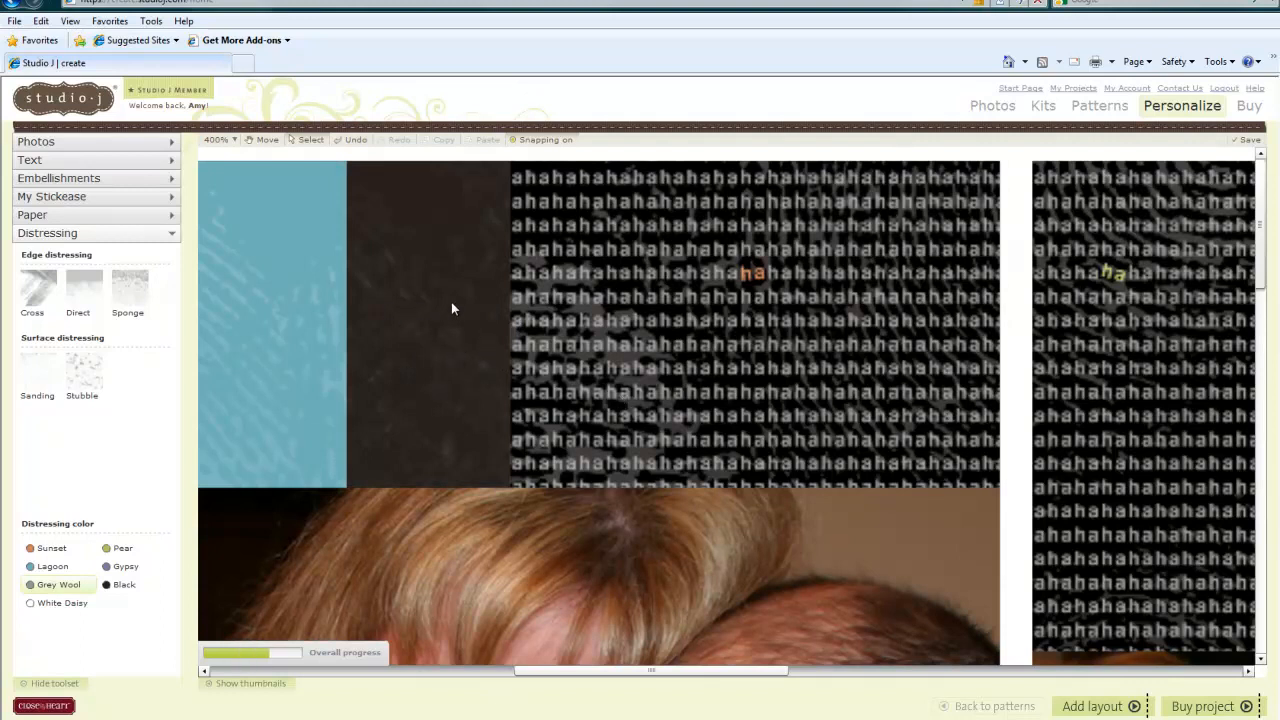
Set the distressing intensity on the black cardstock strip to 100% and return the layout zoom to 100%.
click(435, 357)
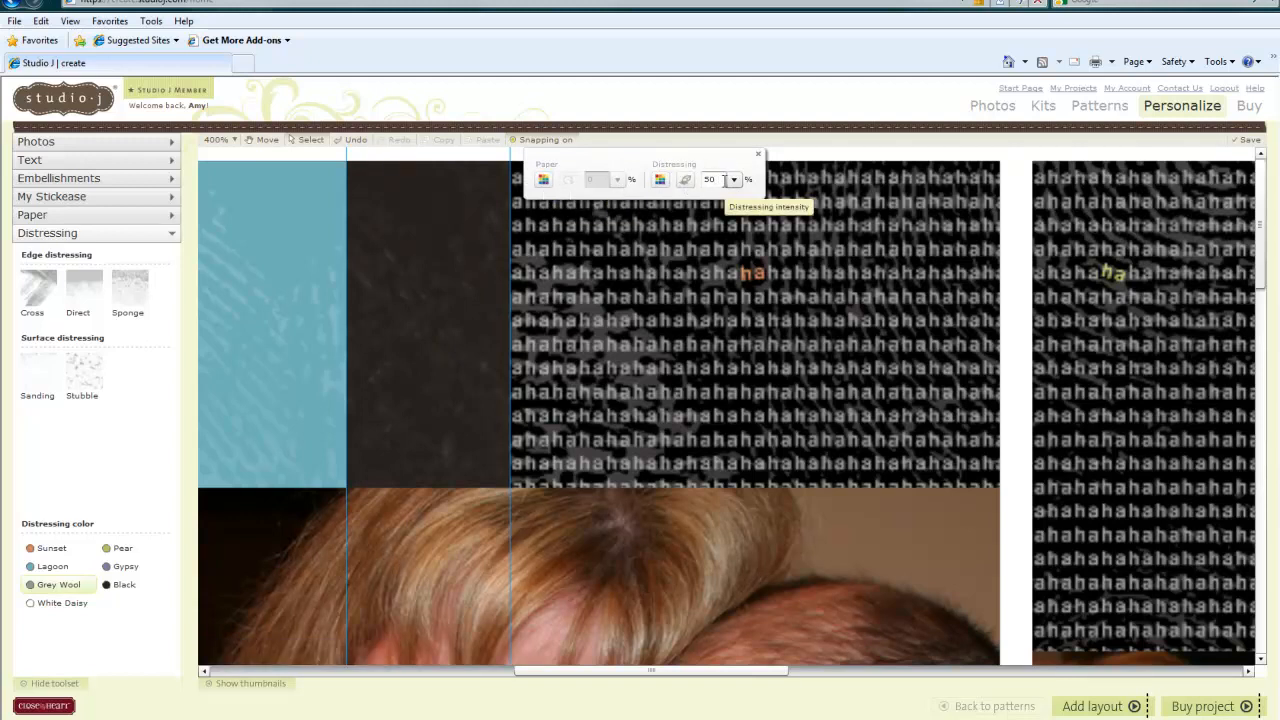
click(733, 180)
drag(747, 196, 745, 160)
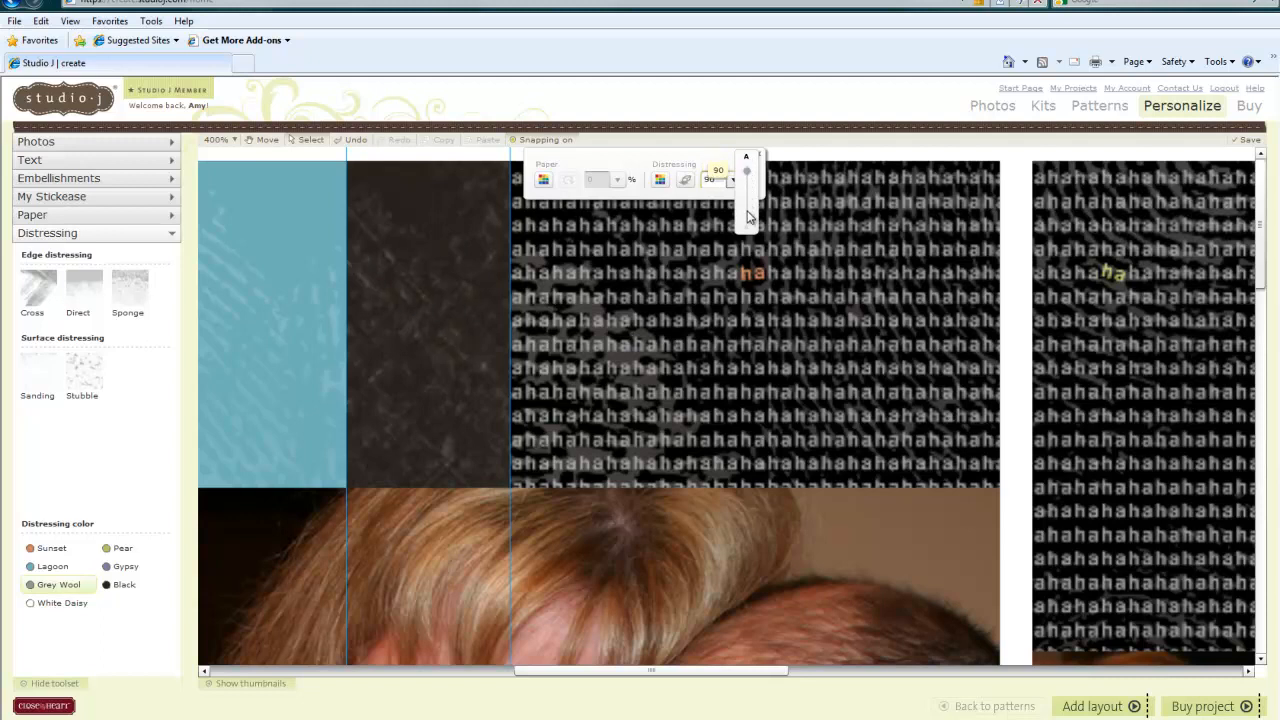
drag(747, 212, 746, 236)
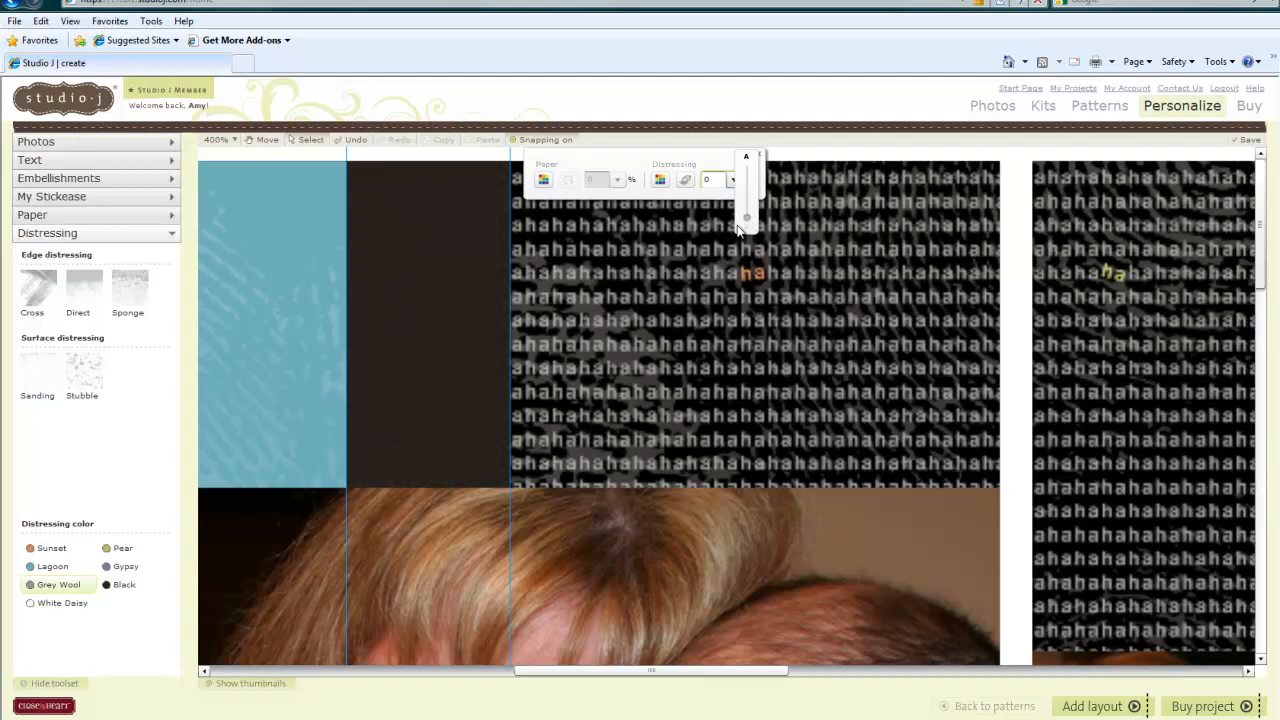
drag(747, 218, 748, 158)
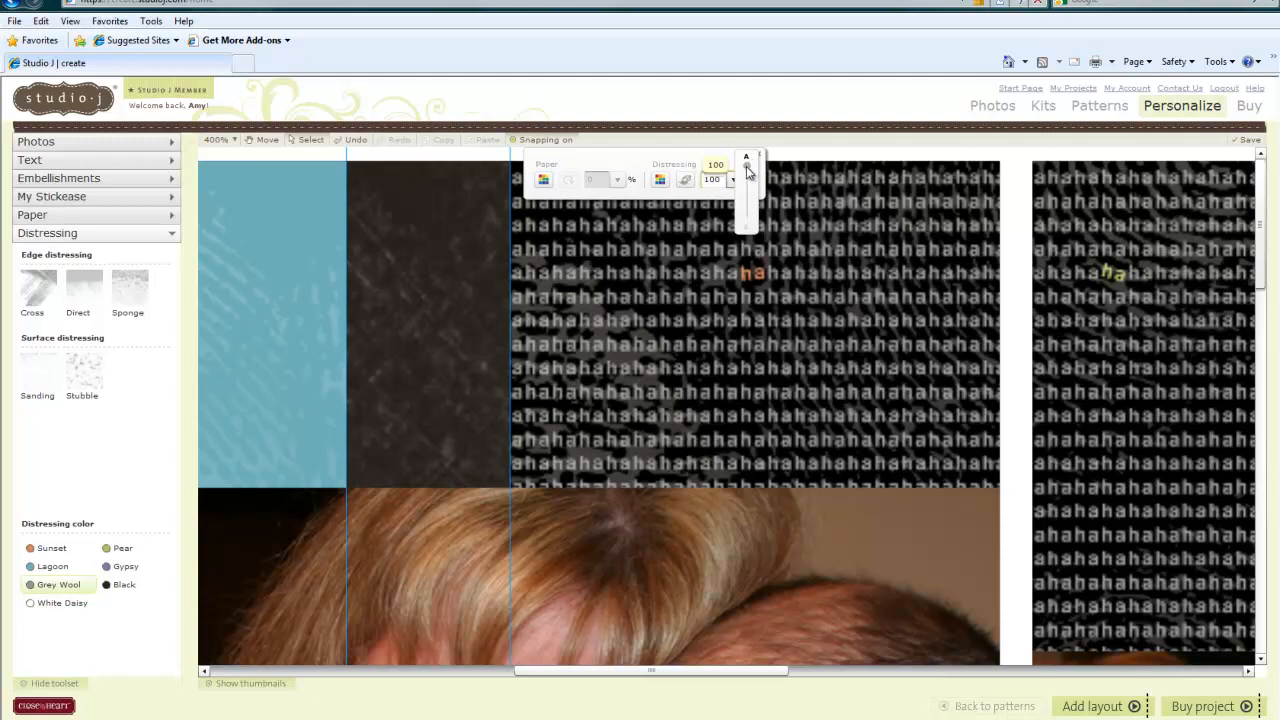
click(238, 142)
drag(246, 146, 240, 205)
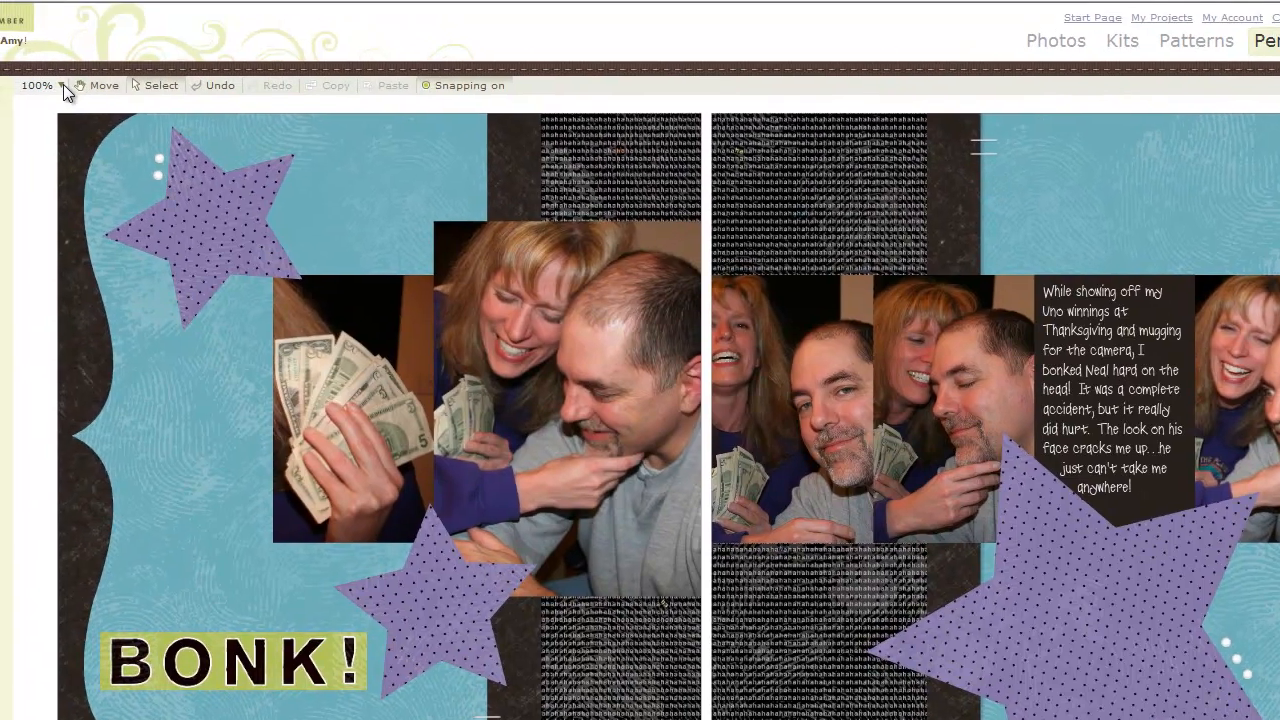
Apply the Grey Wool Sanding distressing to the black journaling block on the second page.
click(64, 86)
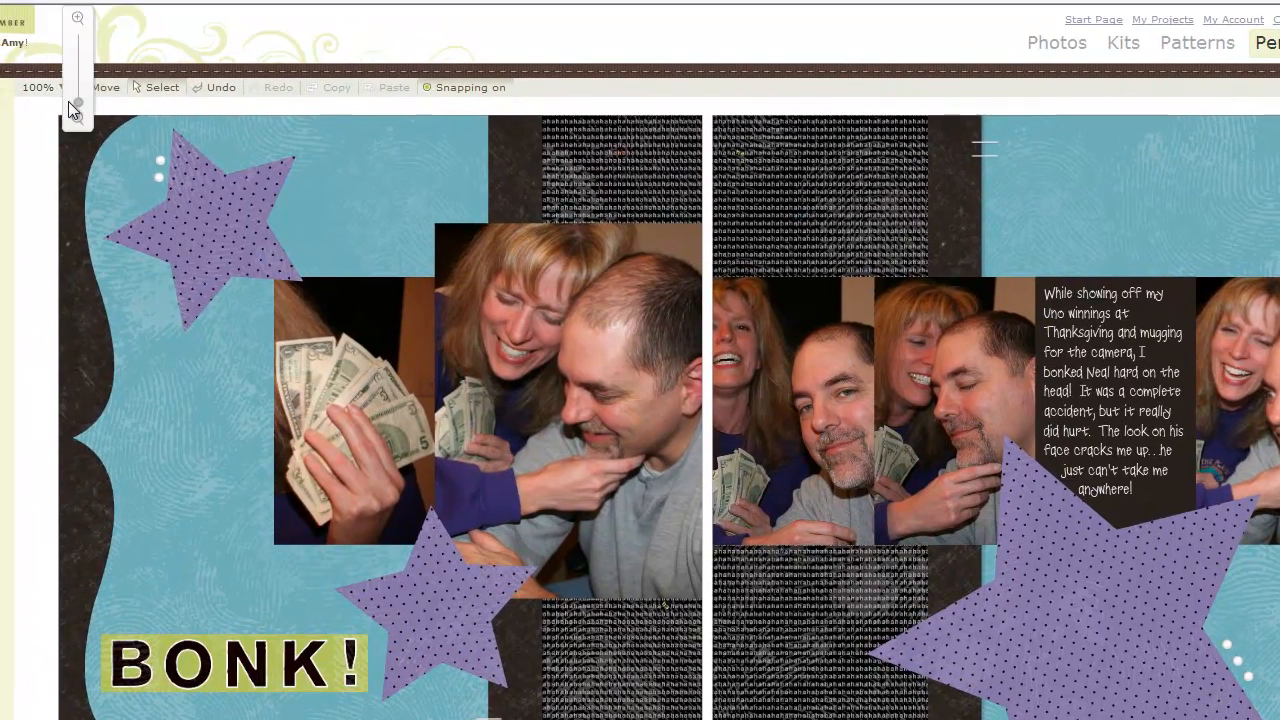
drag(77, 102, 78, 65)
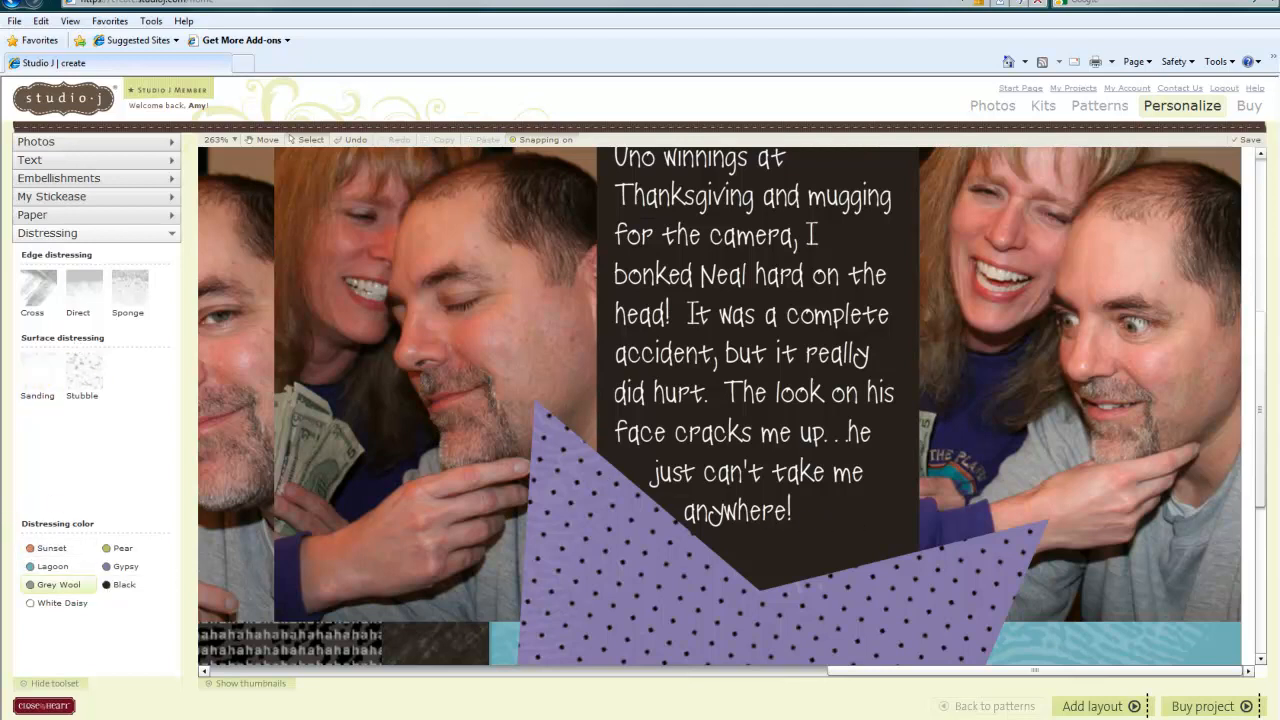
drag(38, 372, 851, 516)
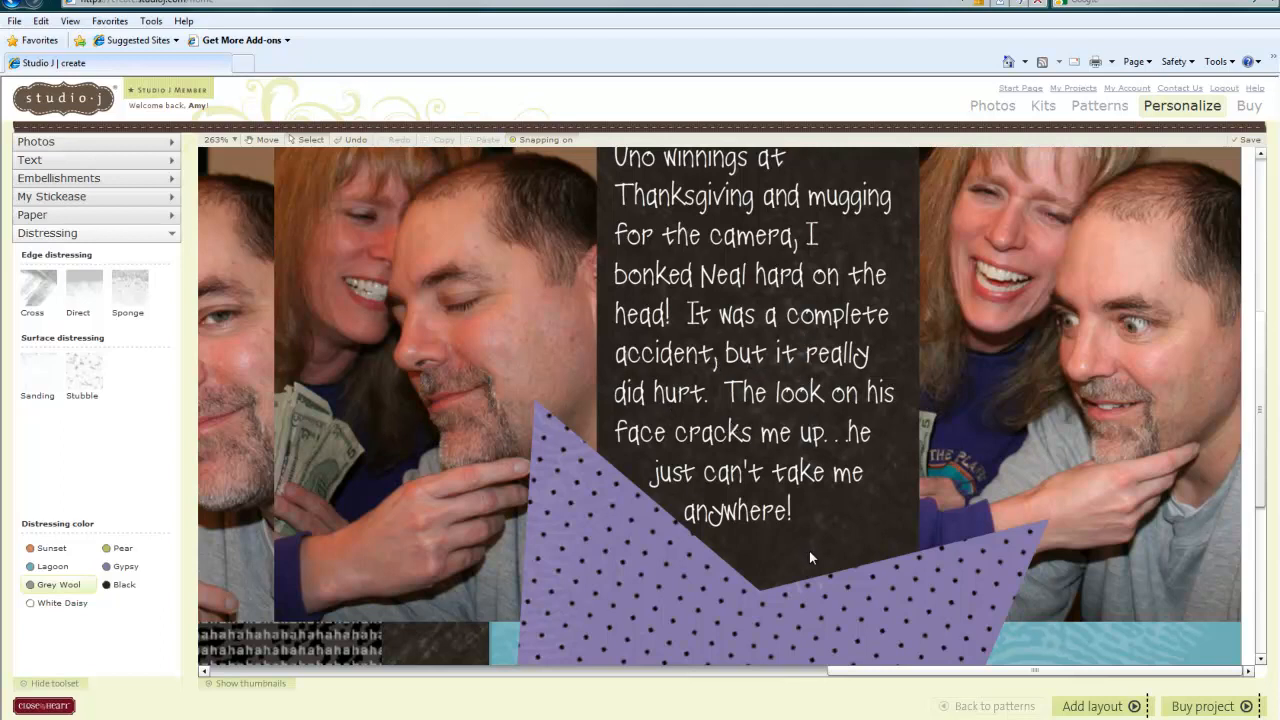
Add a journaling area over the lower part of the black journaling block and enter the date 11/25/10 in it.
click(42, 166)
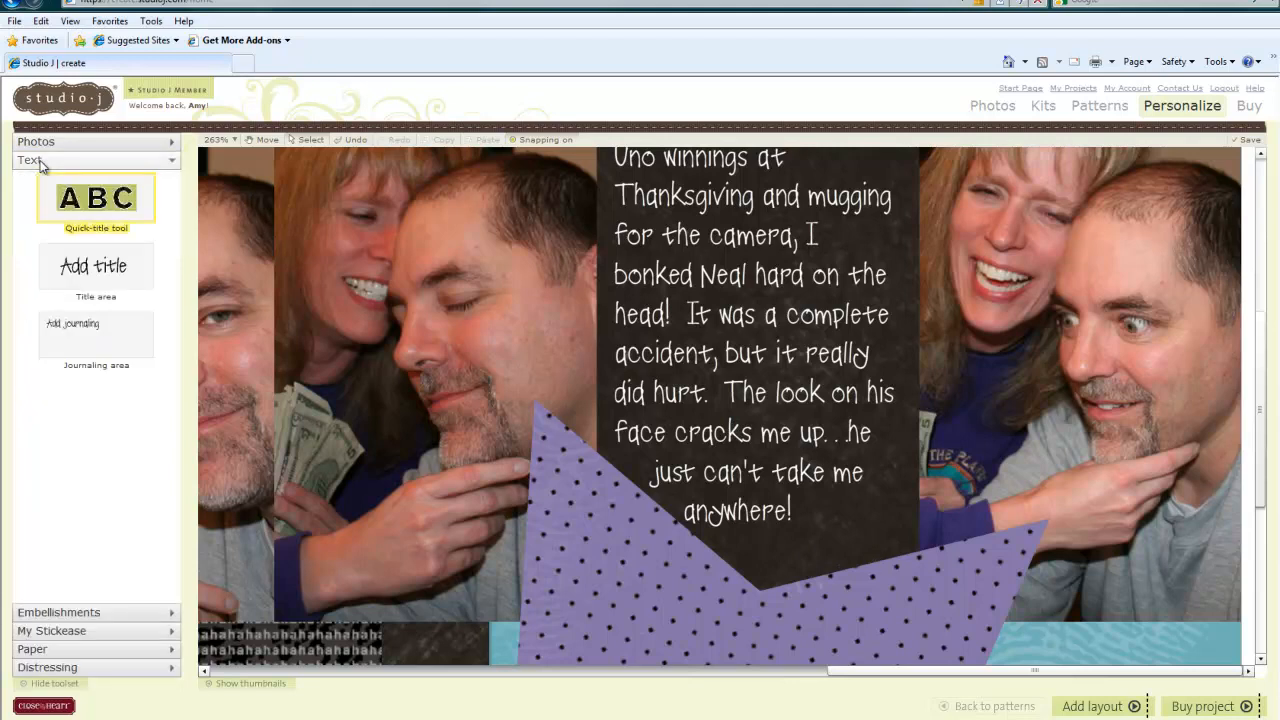
drag(82, 336, 764, 536)
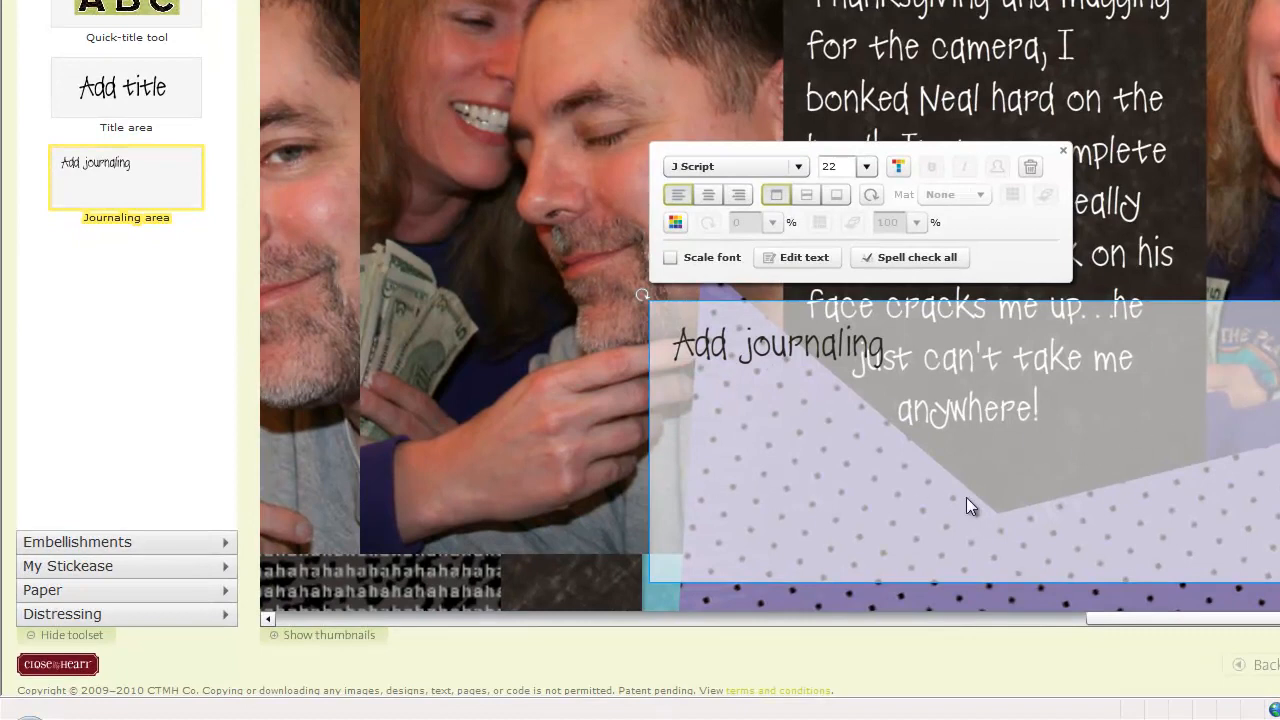
click(805, 258)
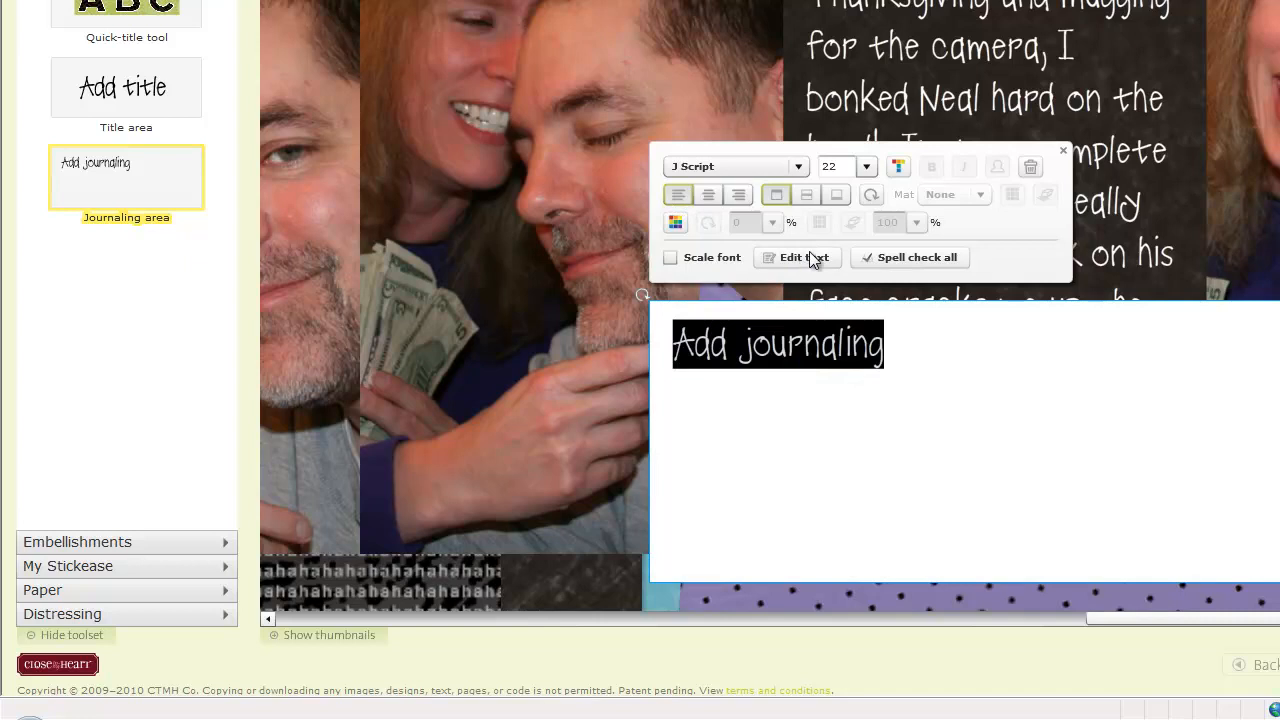
text(11/)
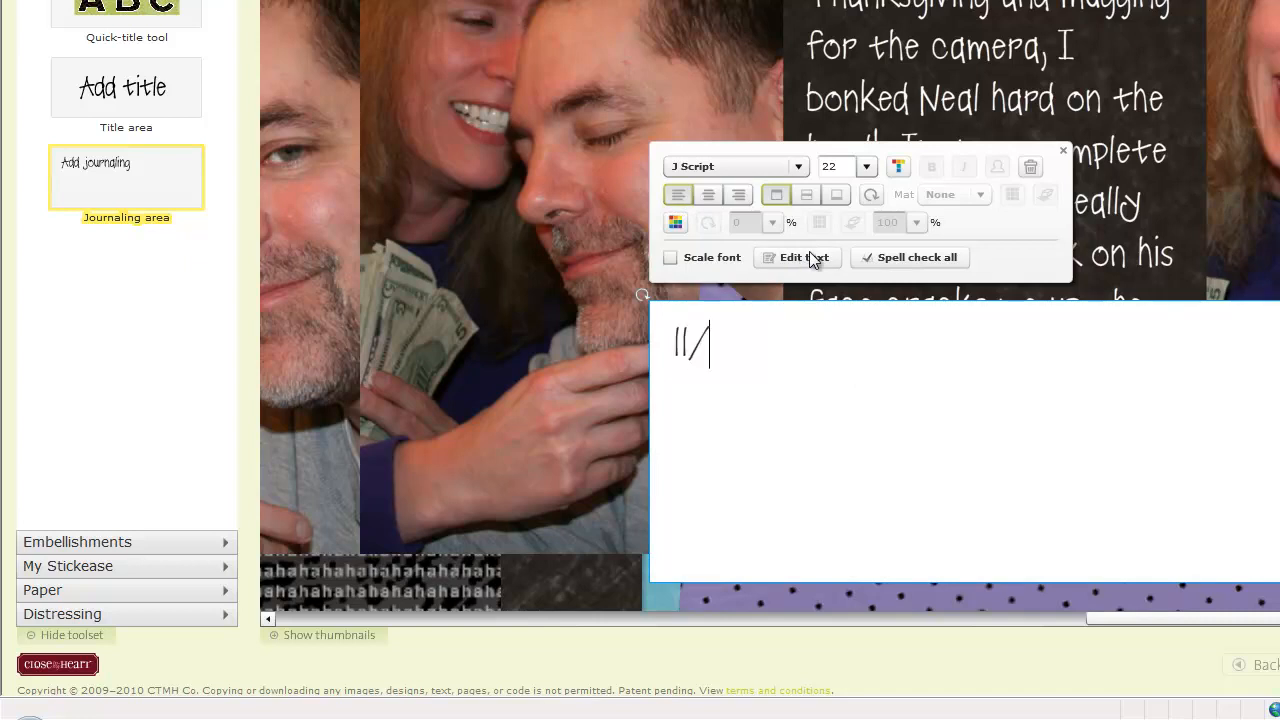
text(25/10)
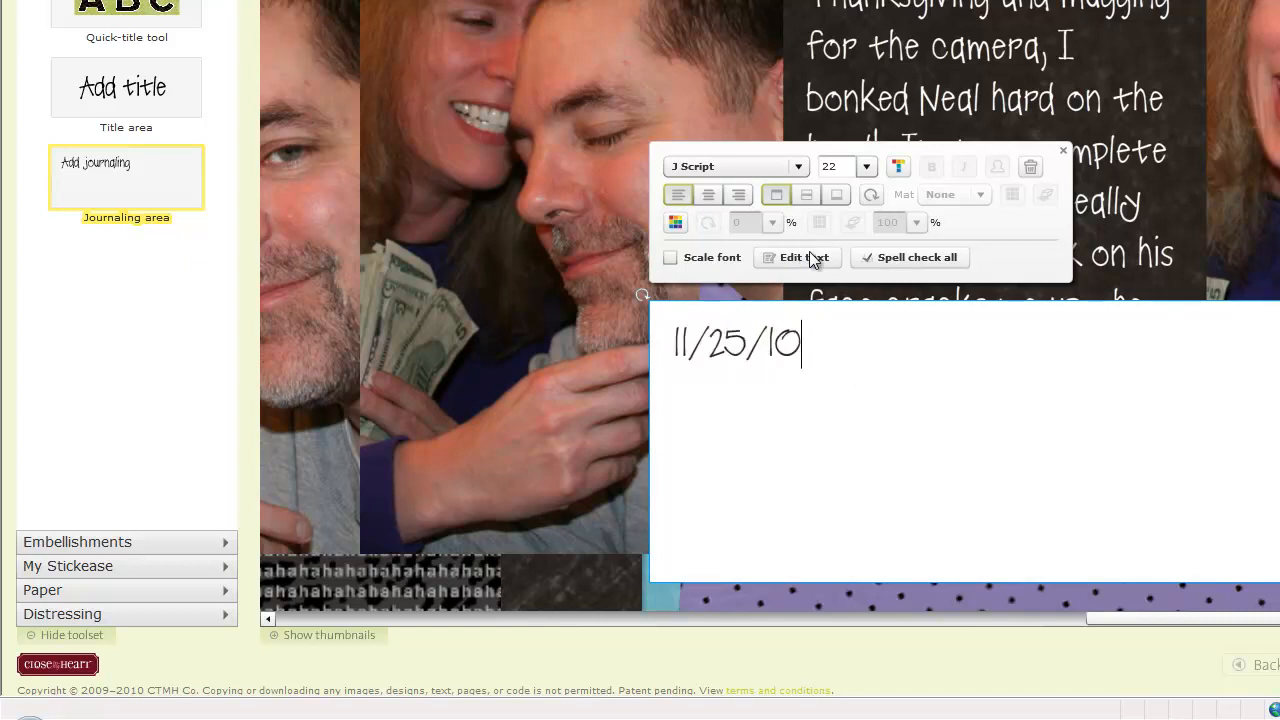
Set the date text to size 18 in white, and give its text area no background colour.
drag(808, 343, 640, 343)
double_click(834, 165)
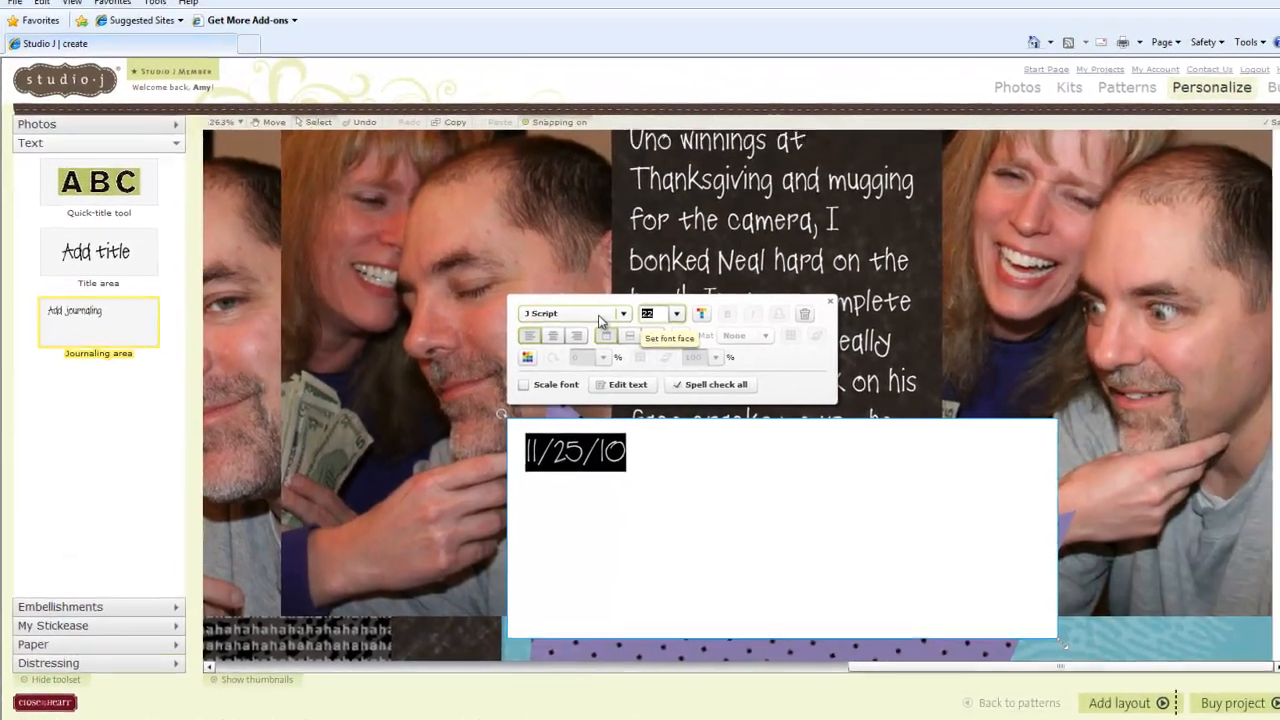
text(18)
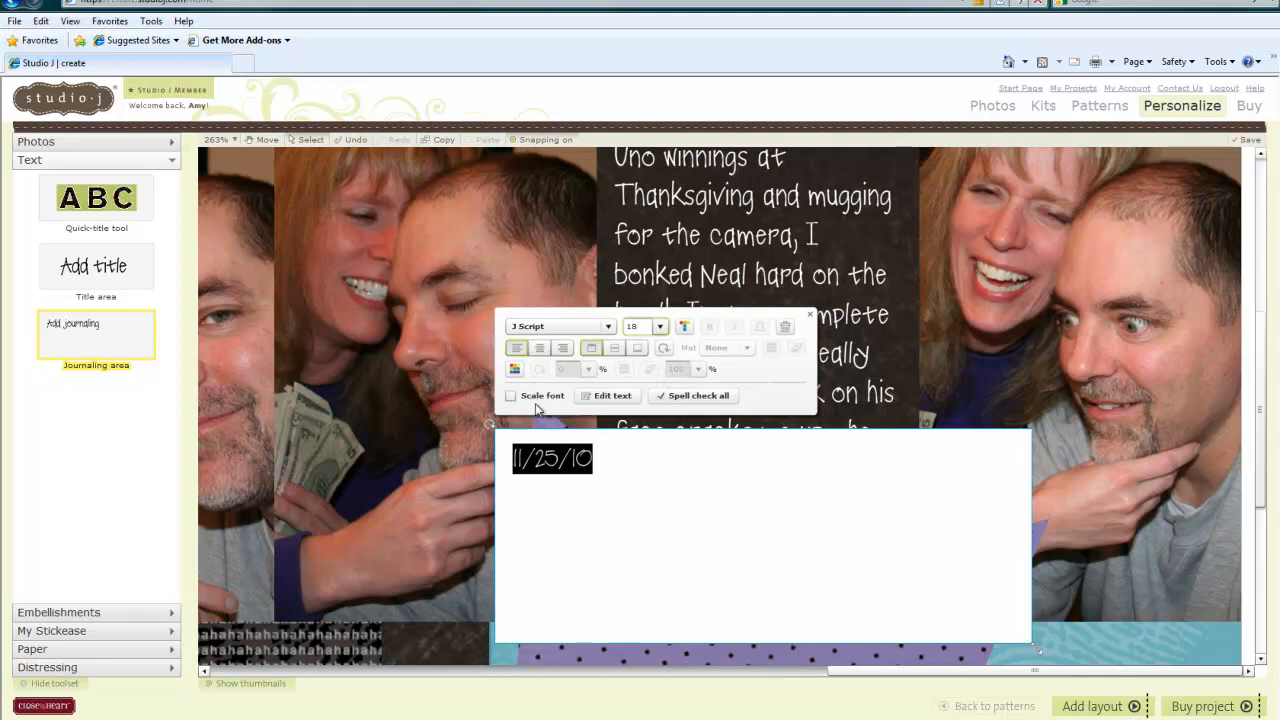
click(686, 327)
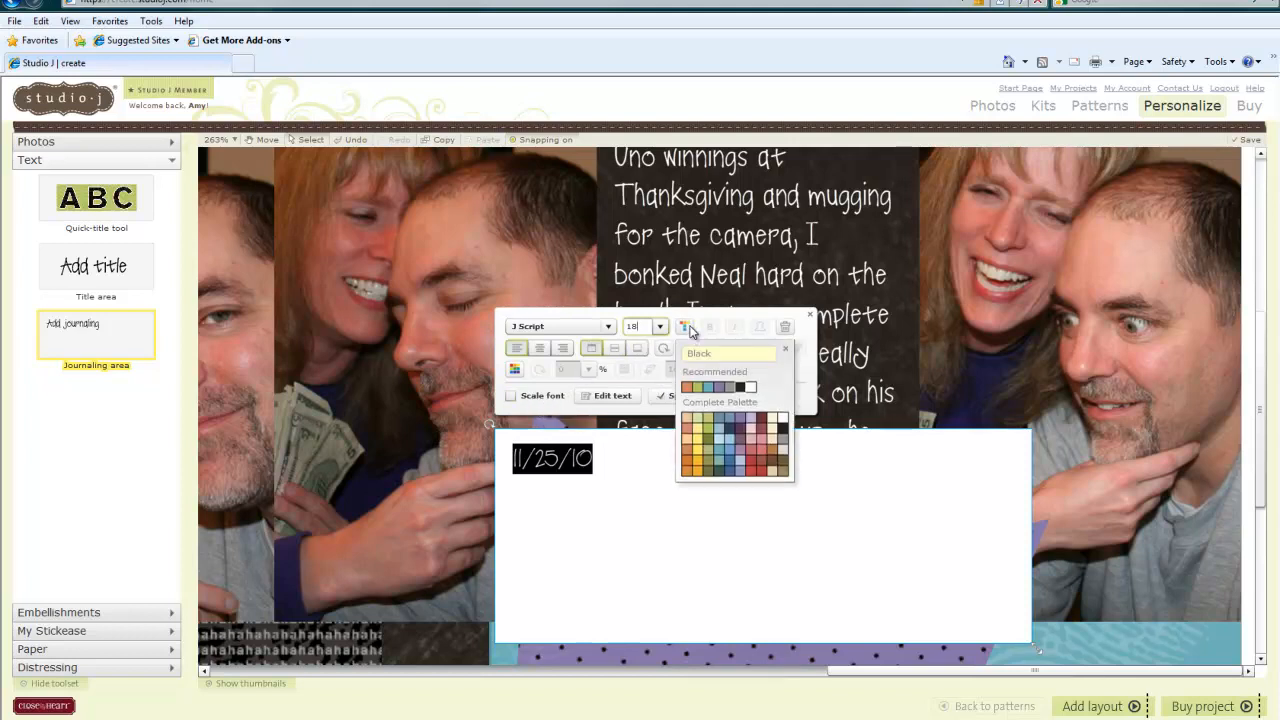
click(743, 388)
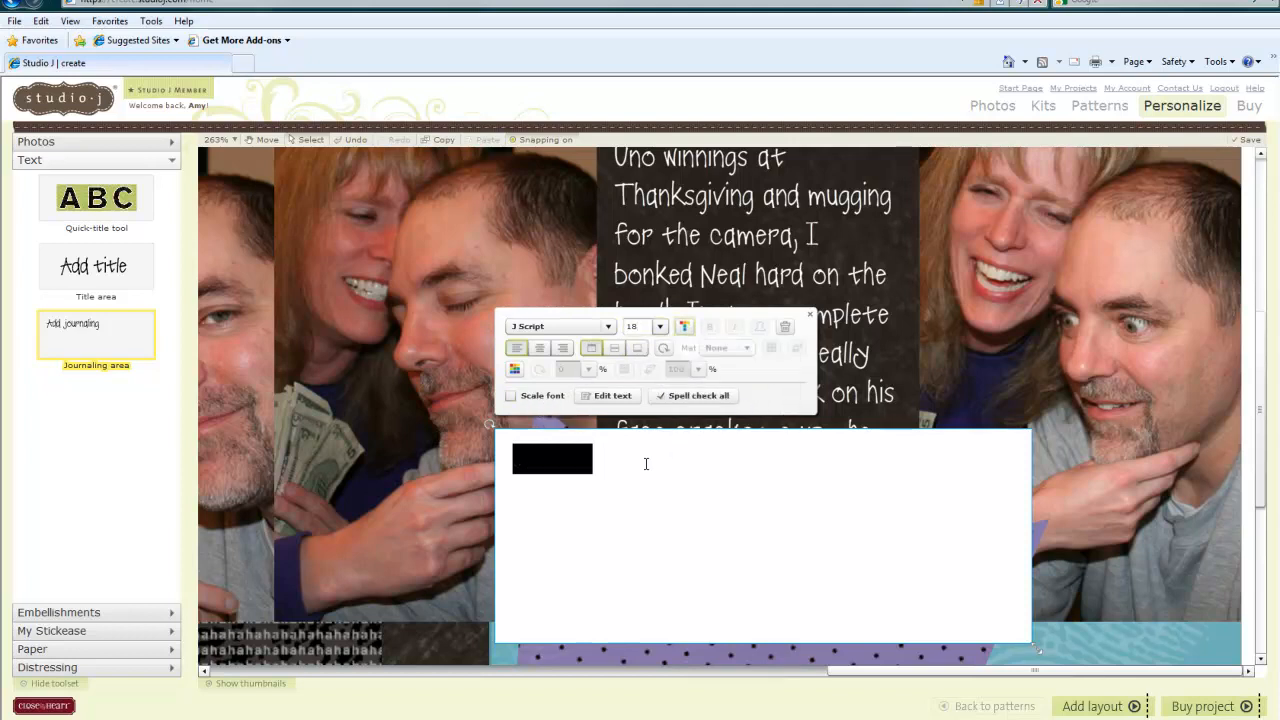
click(514, 369)
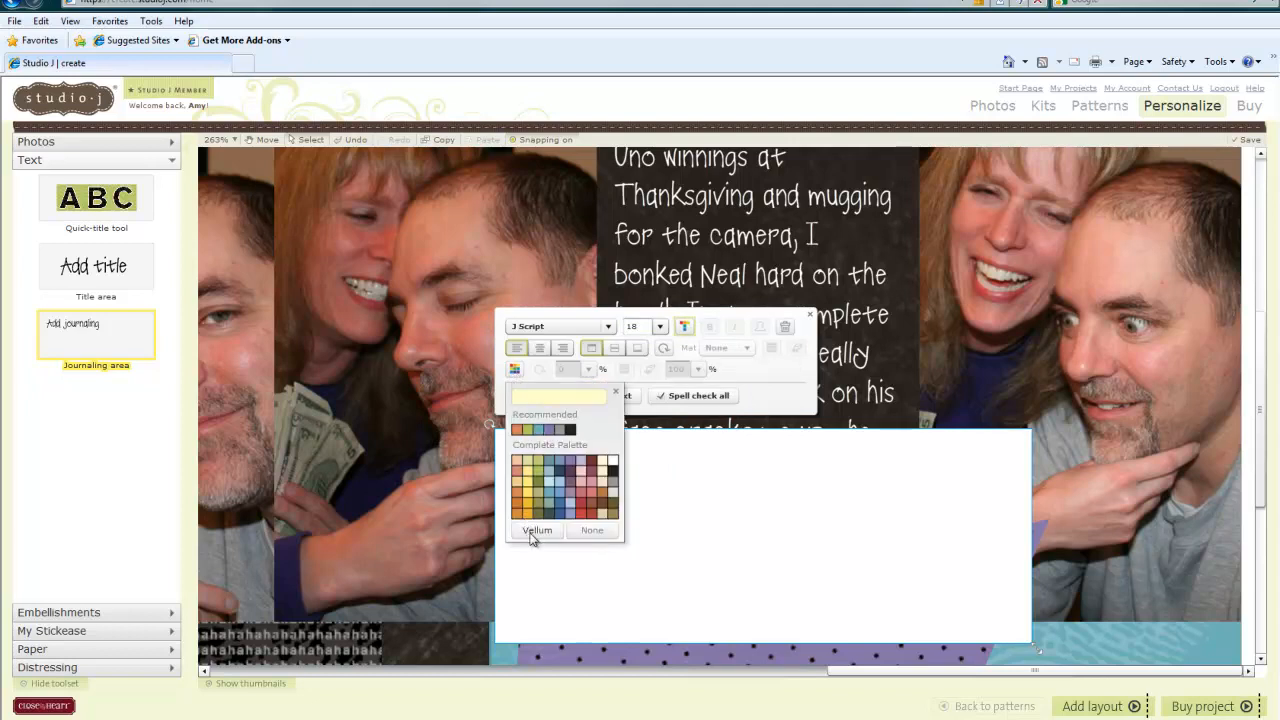
click(589, 532)
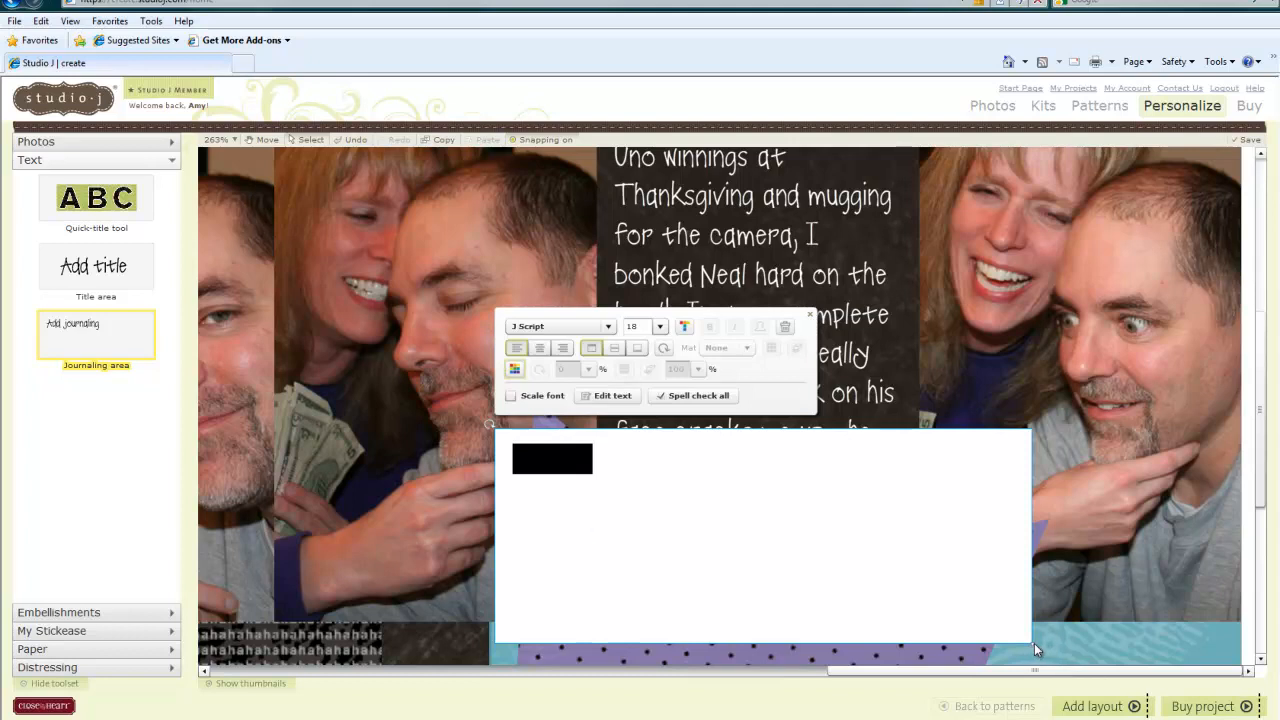
Shrink the date's text area so that it fits closely around 11/25/10.
drag(1034, 646, 824, 568)
drag(715, 540, 614, 487)
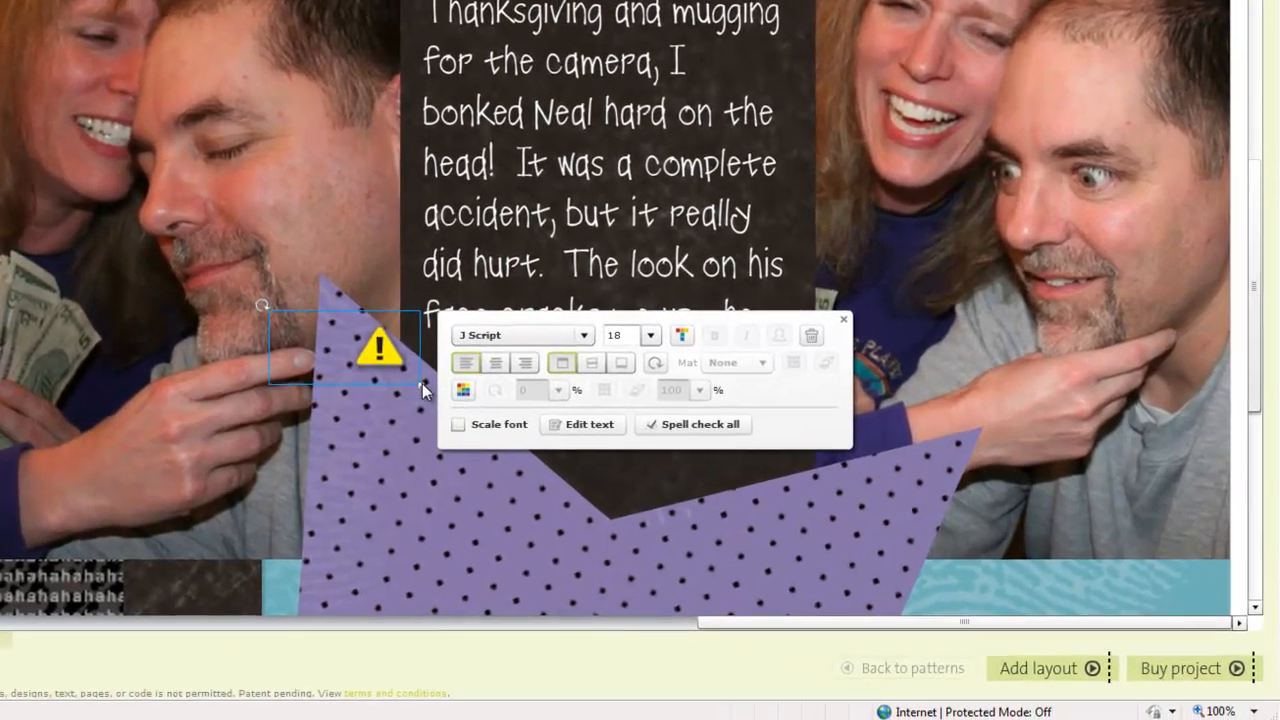
drag(422, 383, 421, 390)
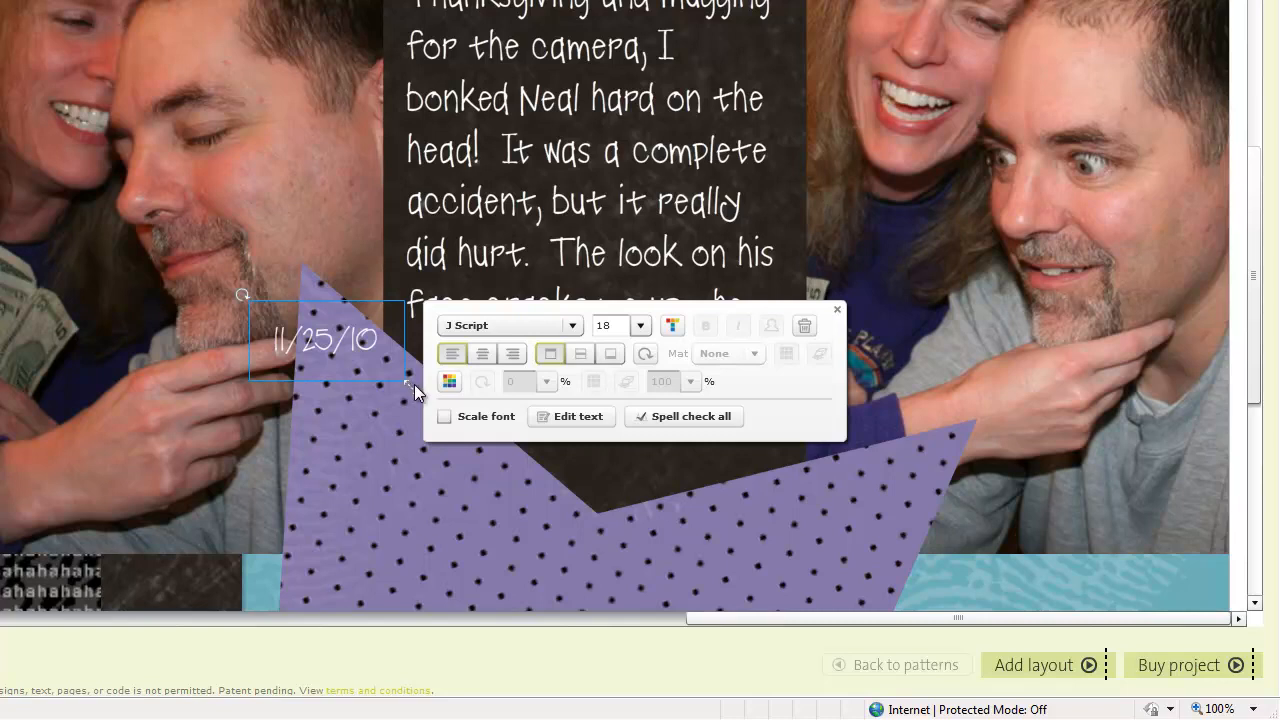
Move the date to the lower right corner of the journaling block and rotate it parallel to the star's upper edge.
drag(310, 345, 731, 446)
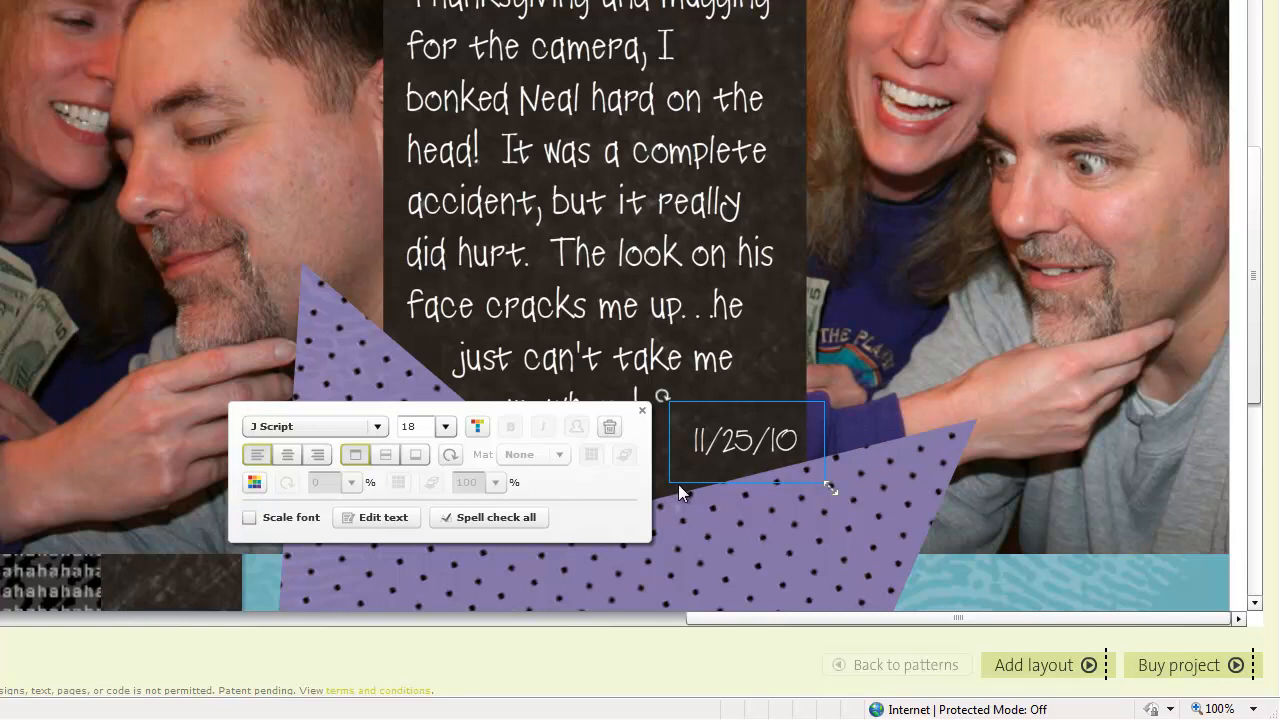
drag(681, 482, 678, 484)
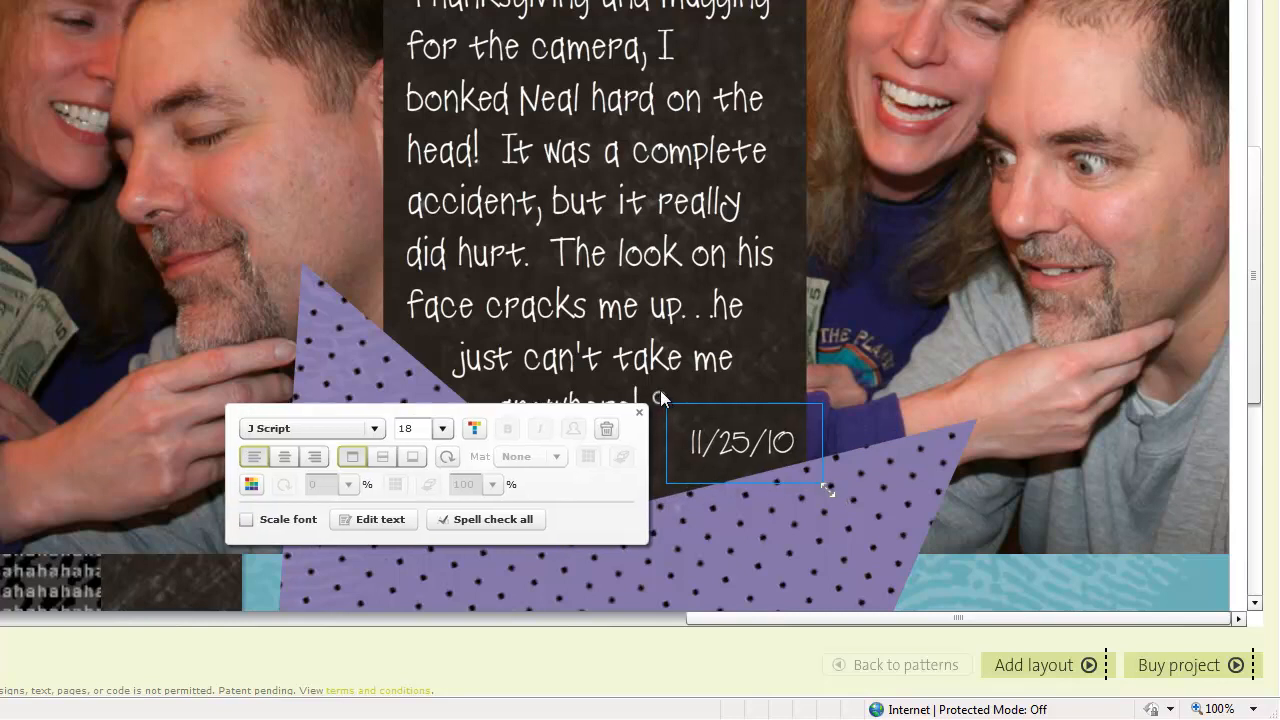
drag(661, 398, 651, 415)
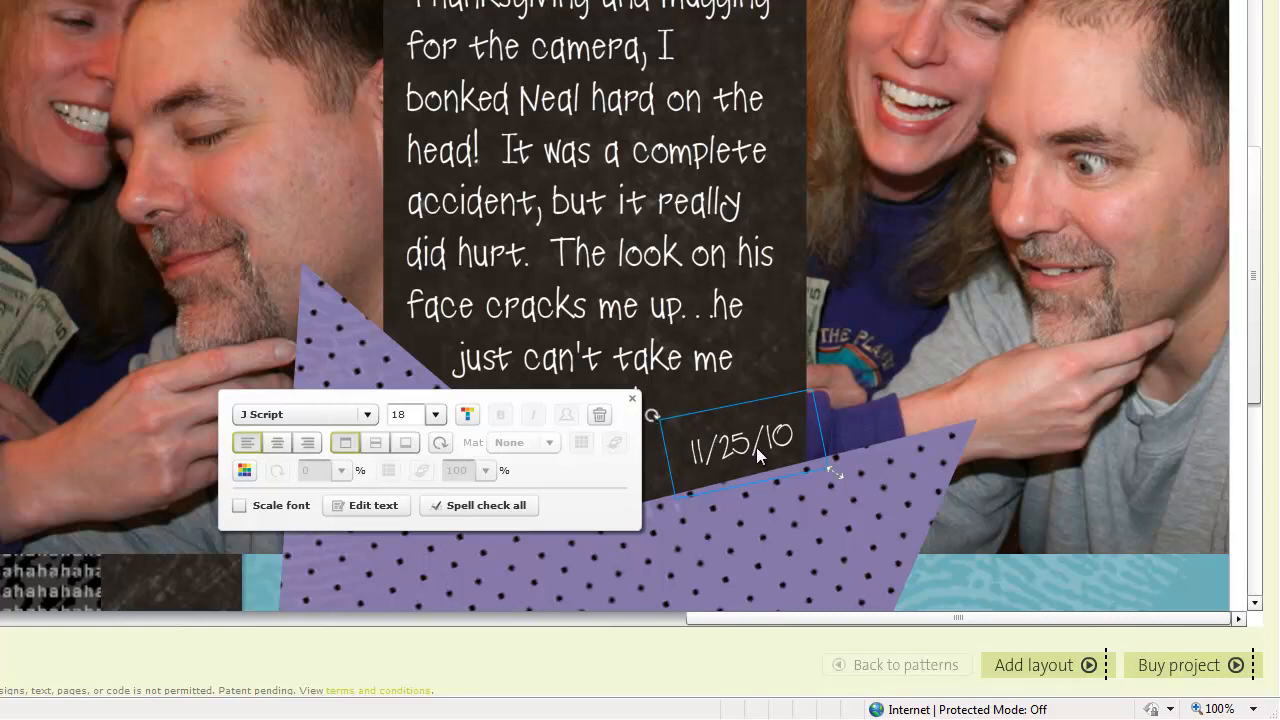
mouse_move(734, 451)
mouse_down()
mouse_move(720, 455)
mouse_move(737, 458)
mouse_up()
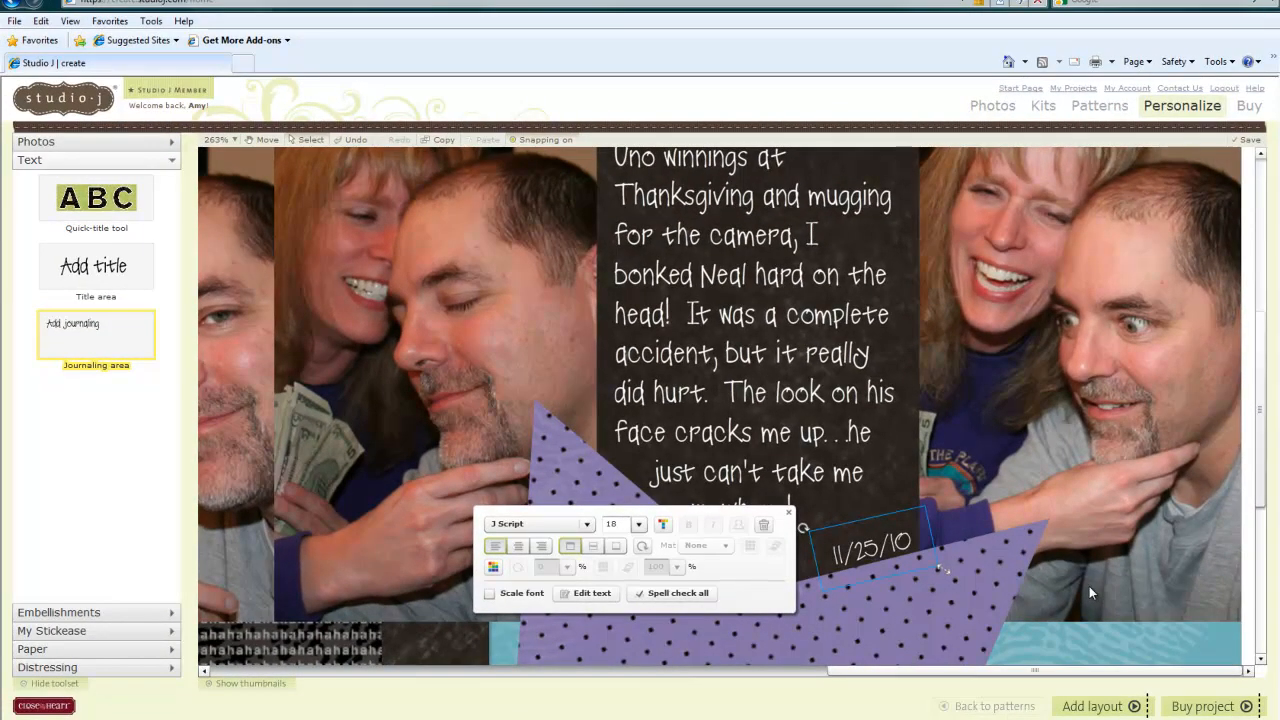
Nudge the rotated date in small increments to fine-tune its position just above the star's edge.
key(Up)
key(Up)
key(Up)
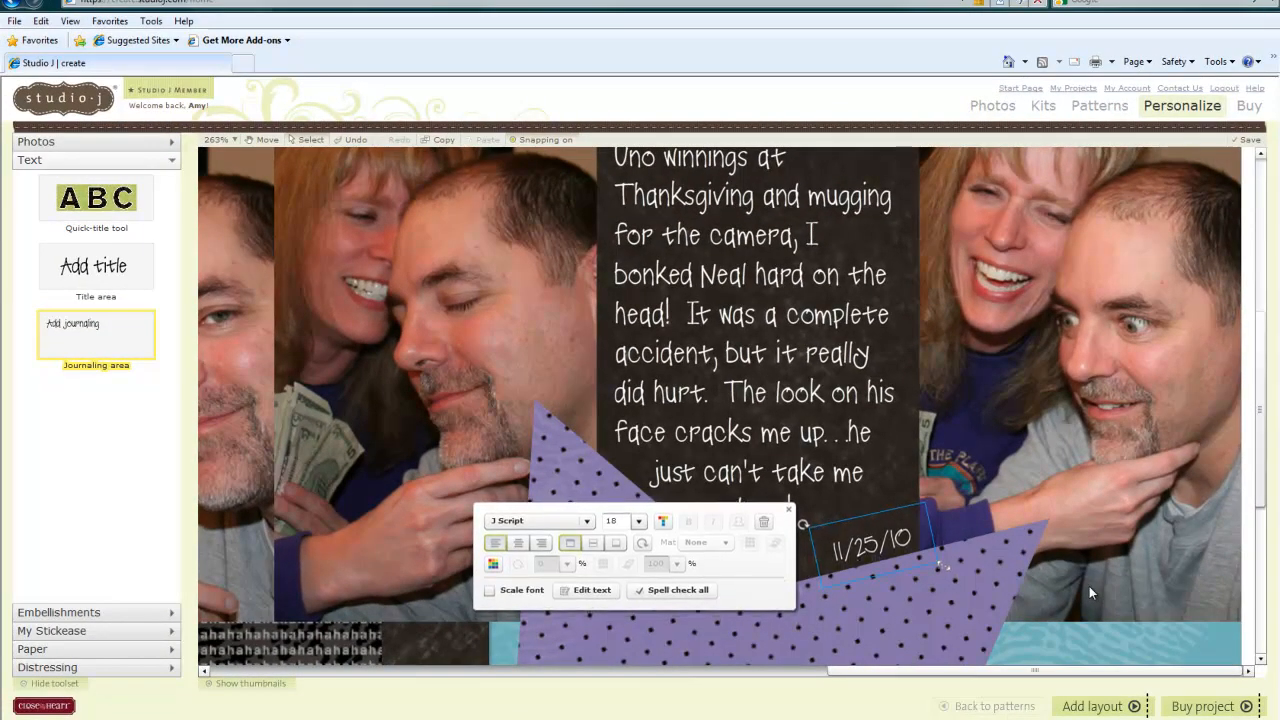
key(Left)
key(Left)
key(Left)
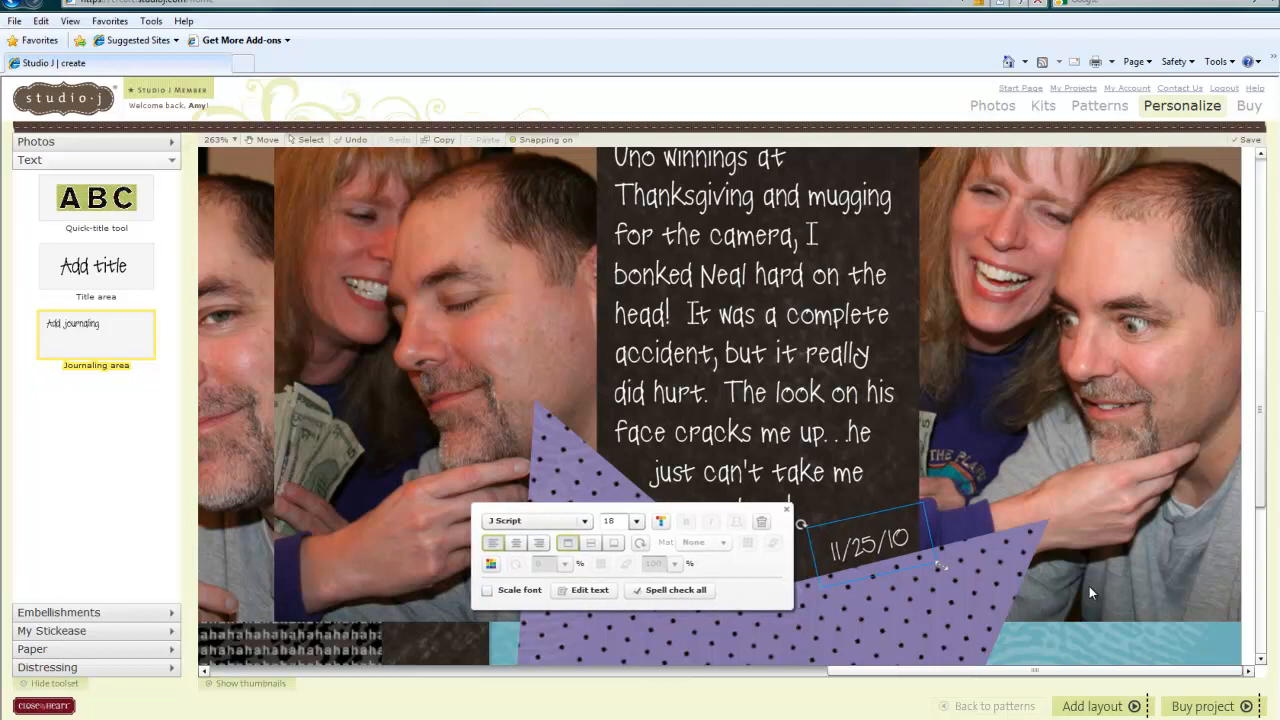
key(Down)
key(Down)
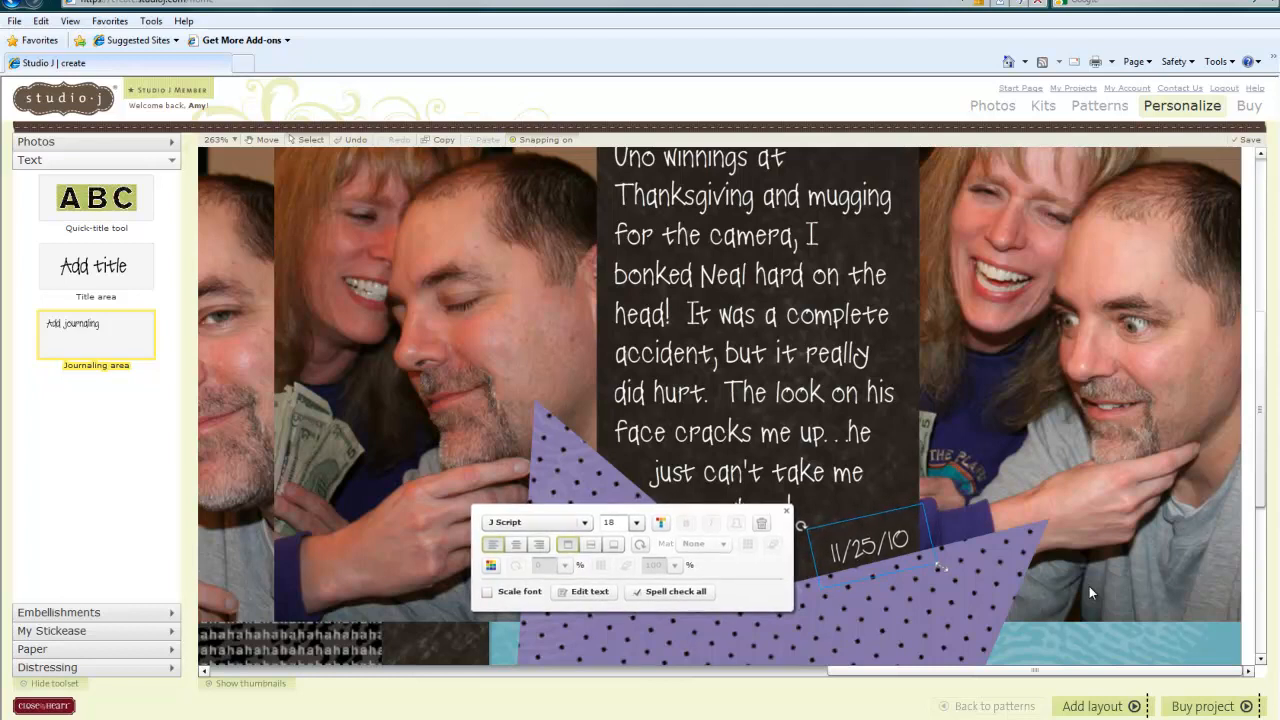
key(Right)
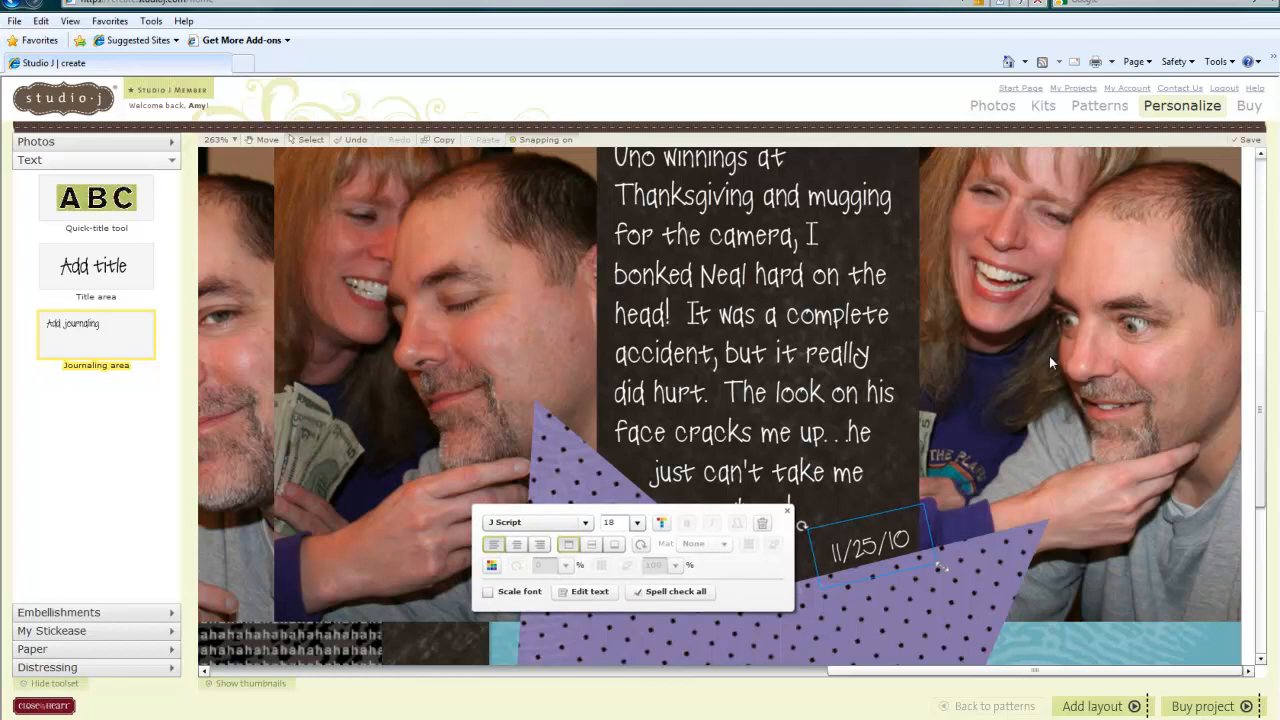
Resize the empty journaling area over the BONK! title so that it extends slightly beyond the title on all sides.
click(788, 511)
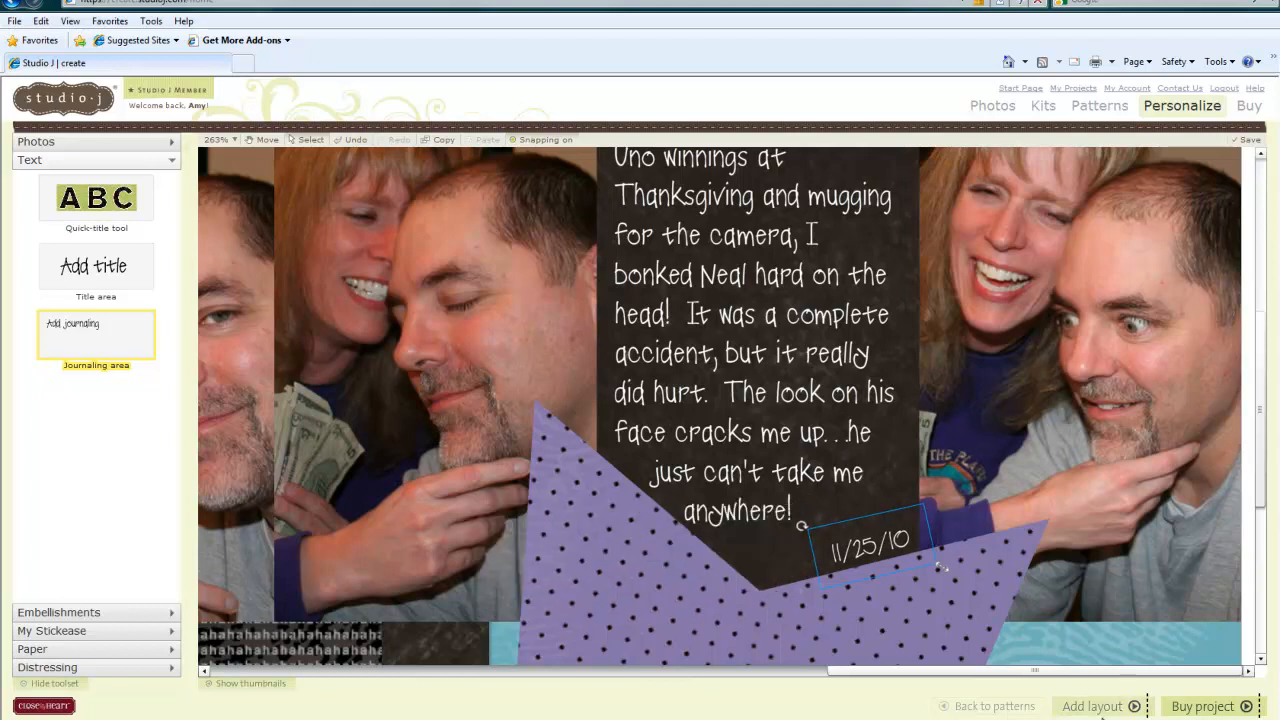
click(236, 139)
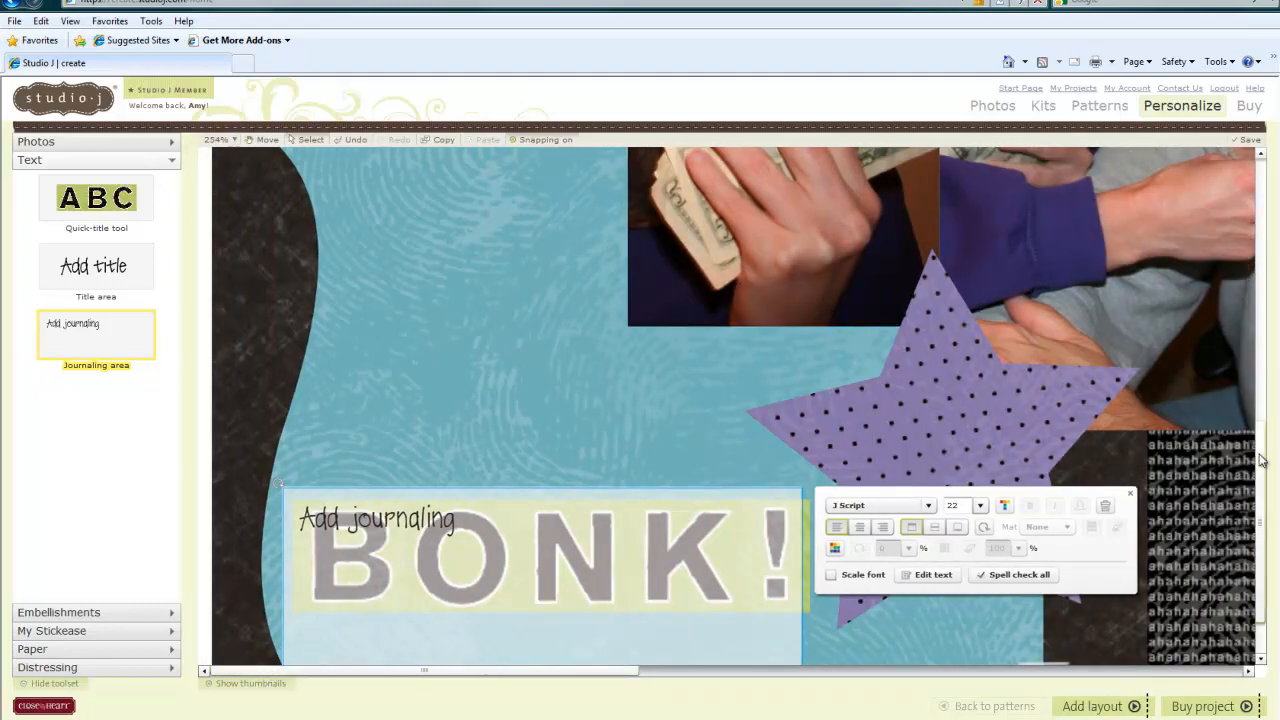
drag(1262, 458, 1262, 500)
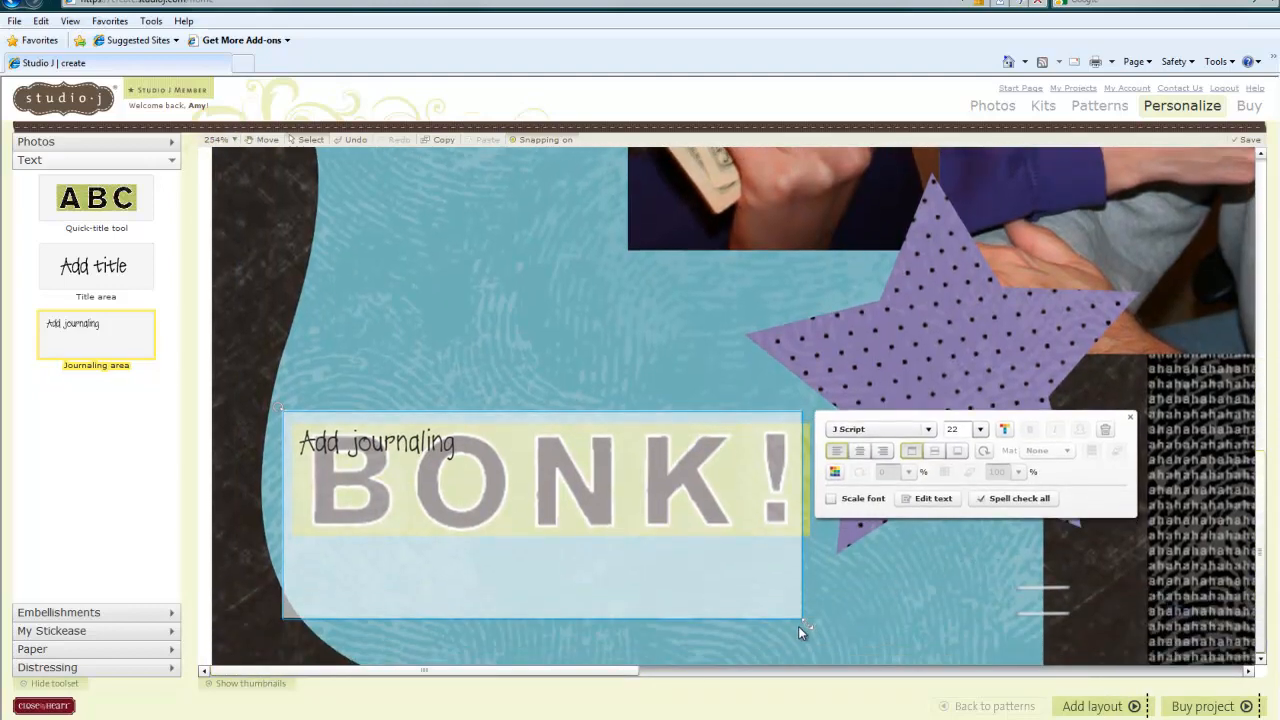
drag(802, 617, 817, 547)
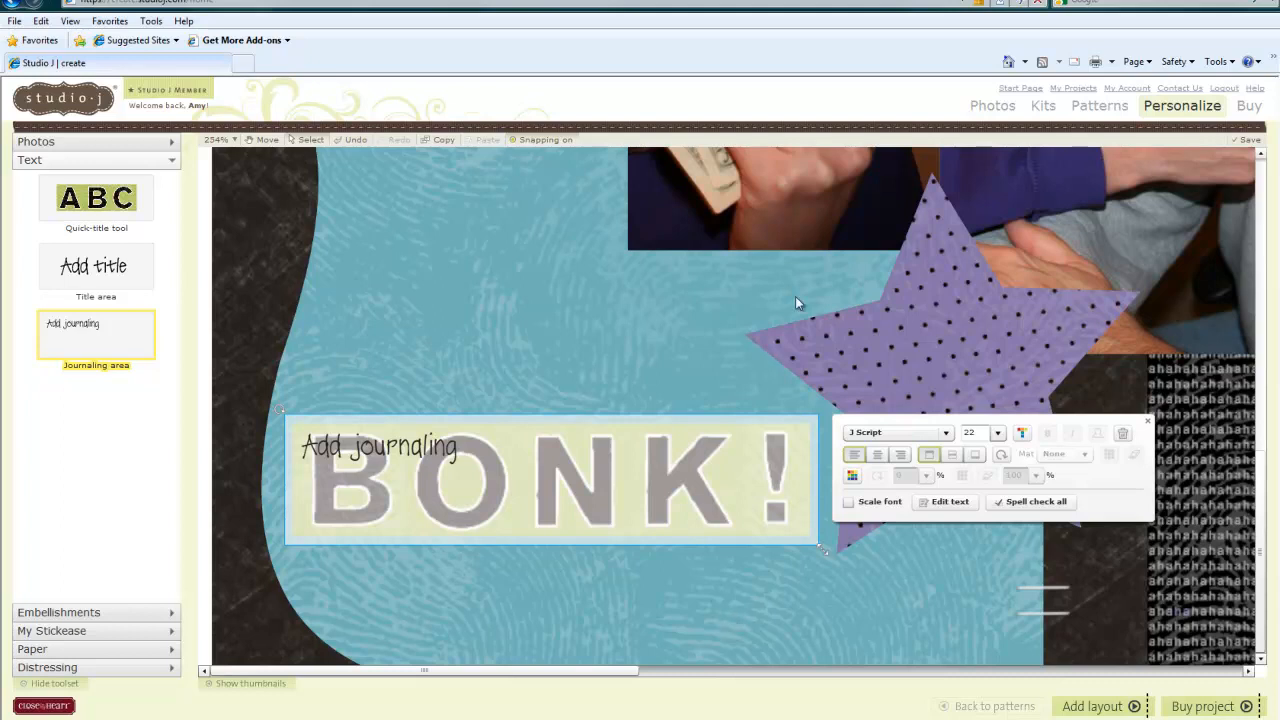
Clear the placeholder text from the journaling area over BONK! and fill its background with the recommended black.
click(950, 502)
key(Delete)
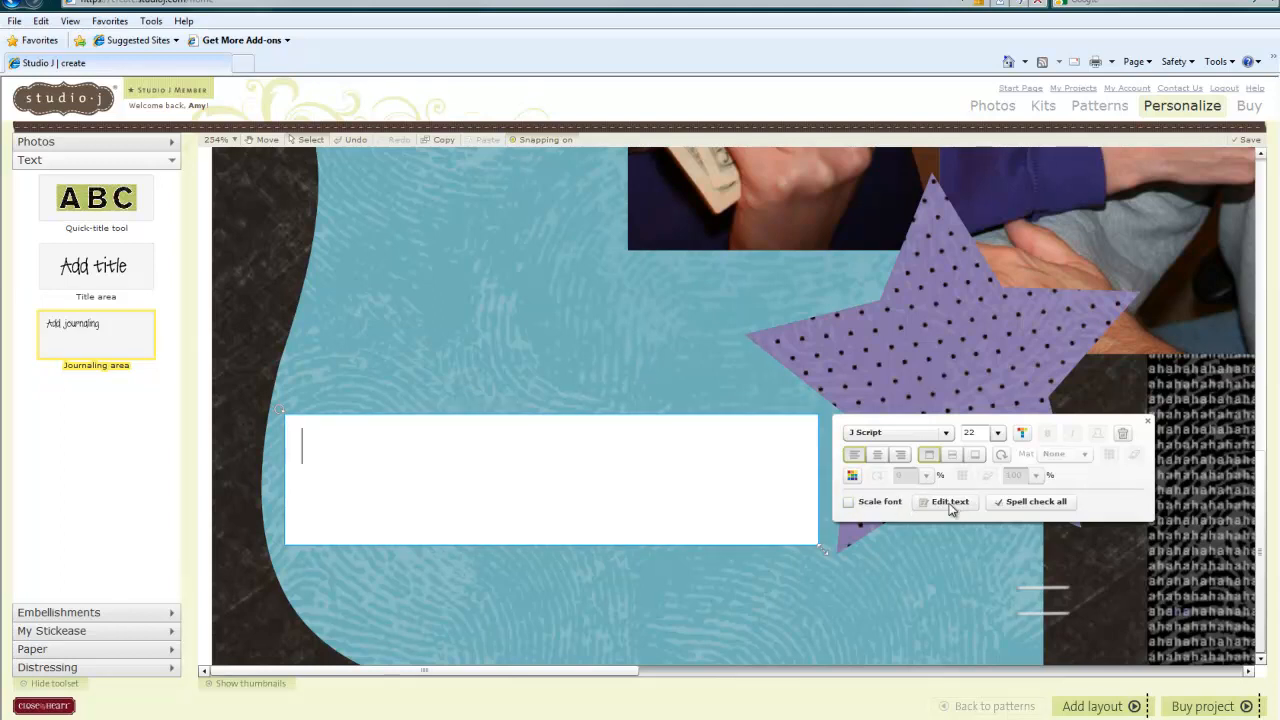
click(852, 477)
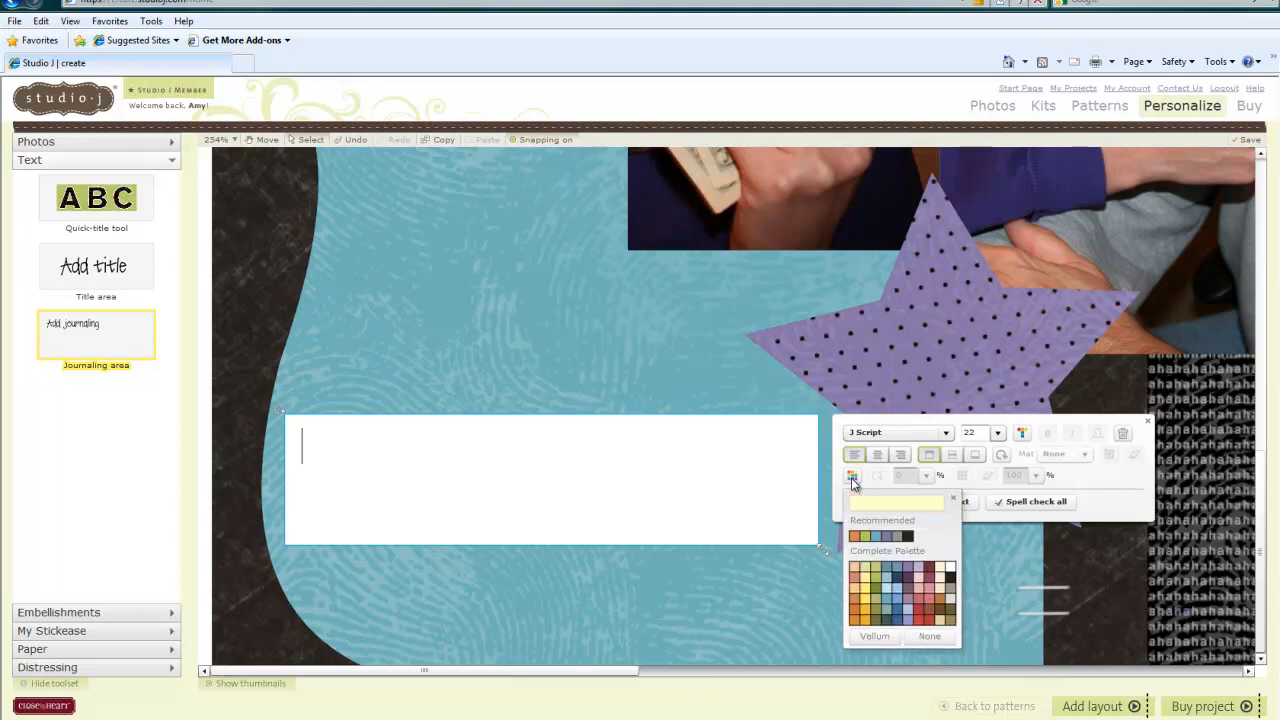
click(908, 537)
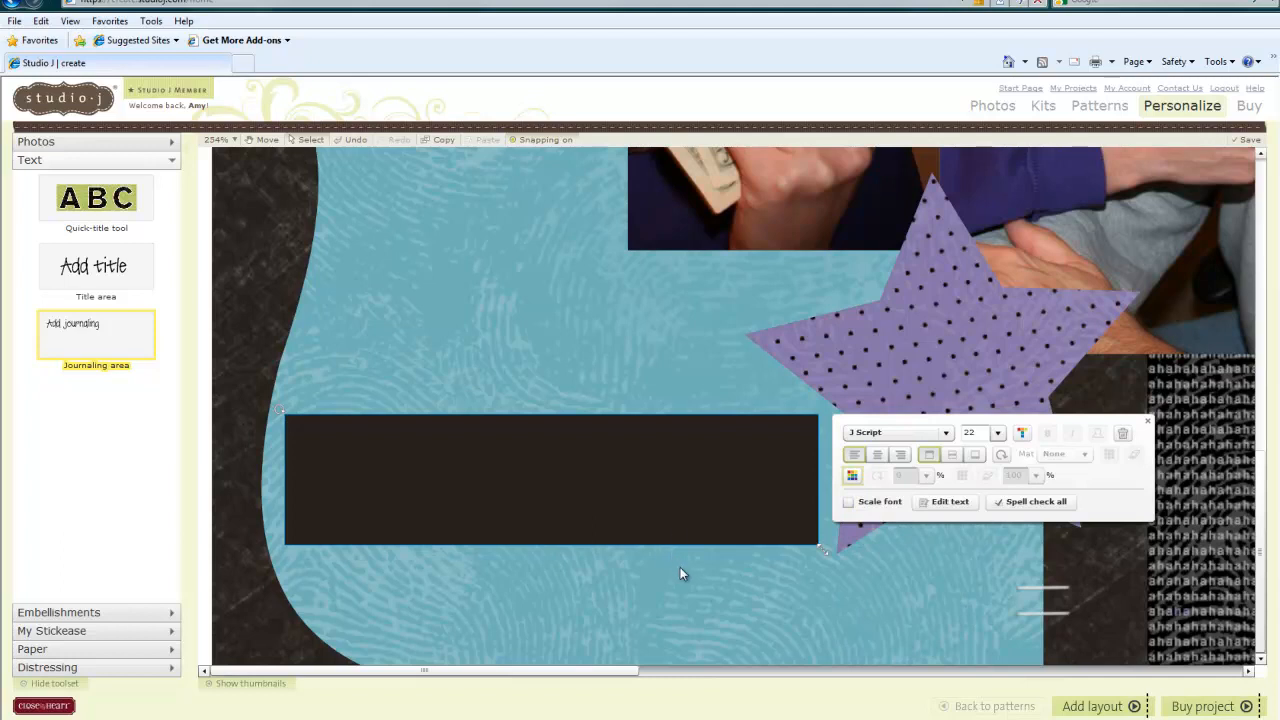
Send the black area to the back so that it forms a mat behind the BONK! title.
right_click(493, 484)
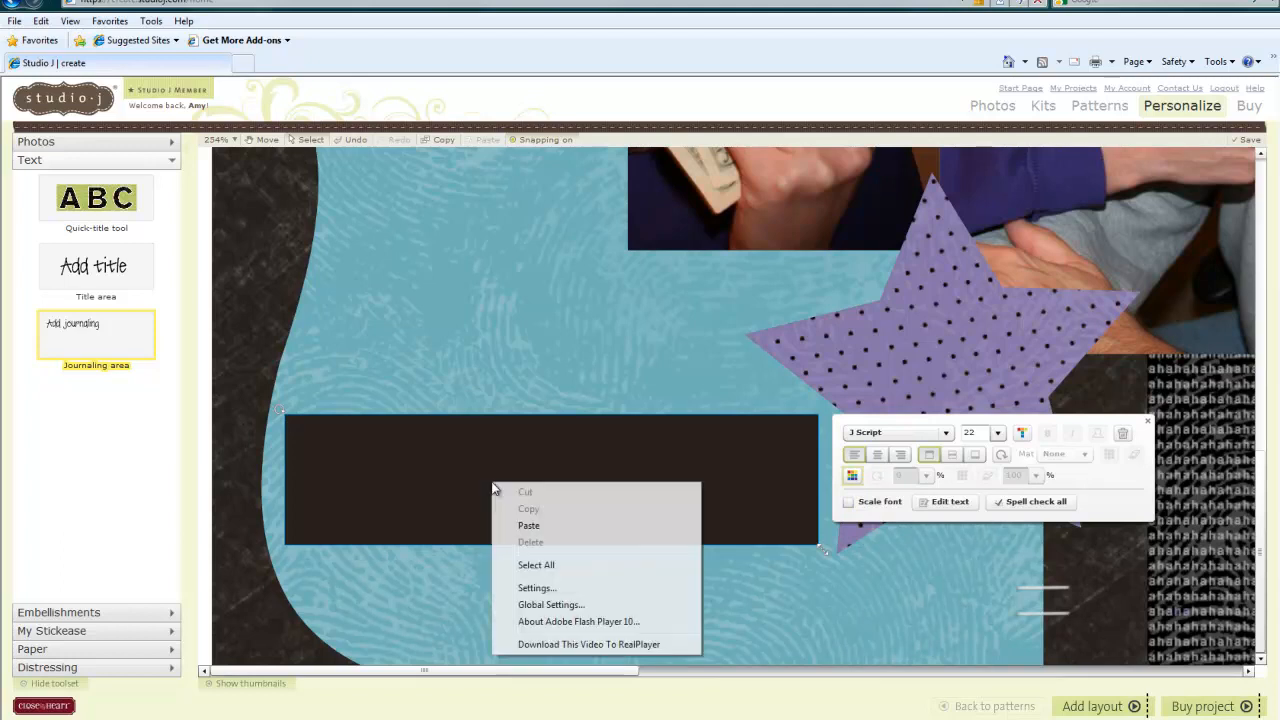
click(708, 599)
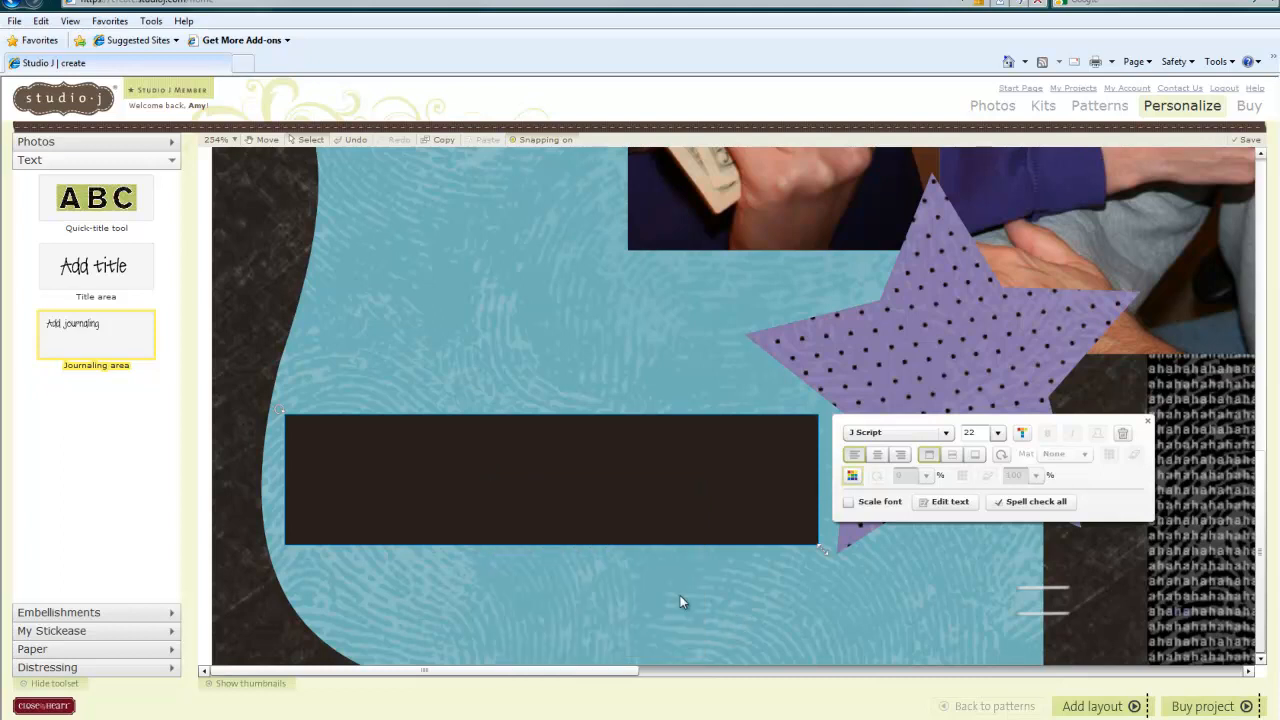
click(487, 470)
right_click(487, 470)
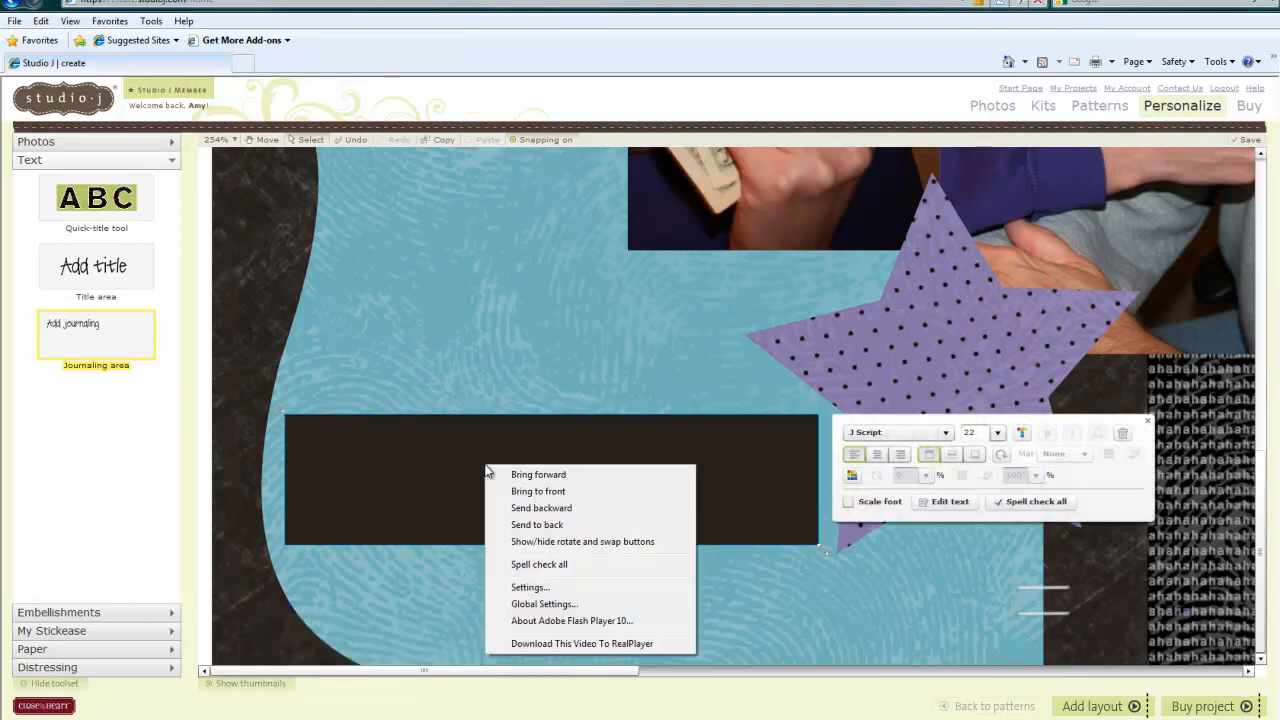
click(537, 525)
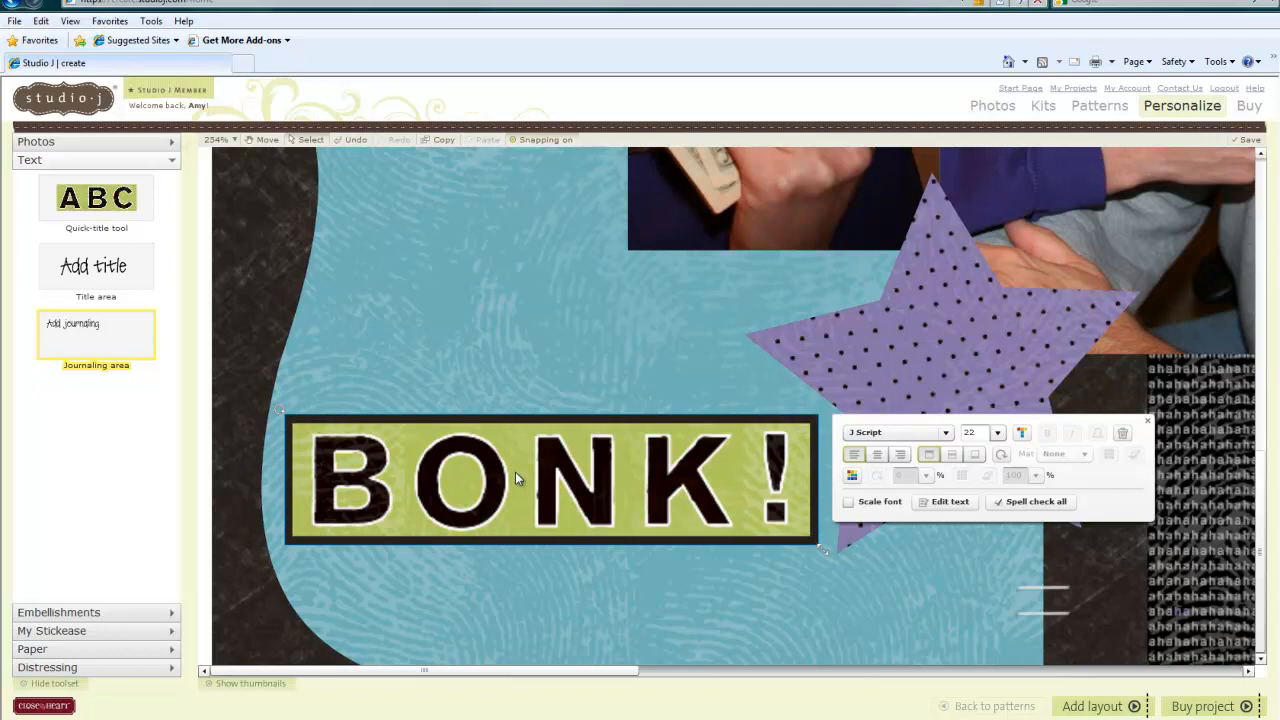
click(1149, 422)
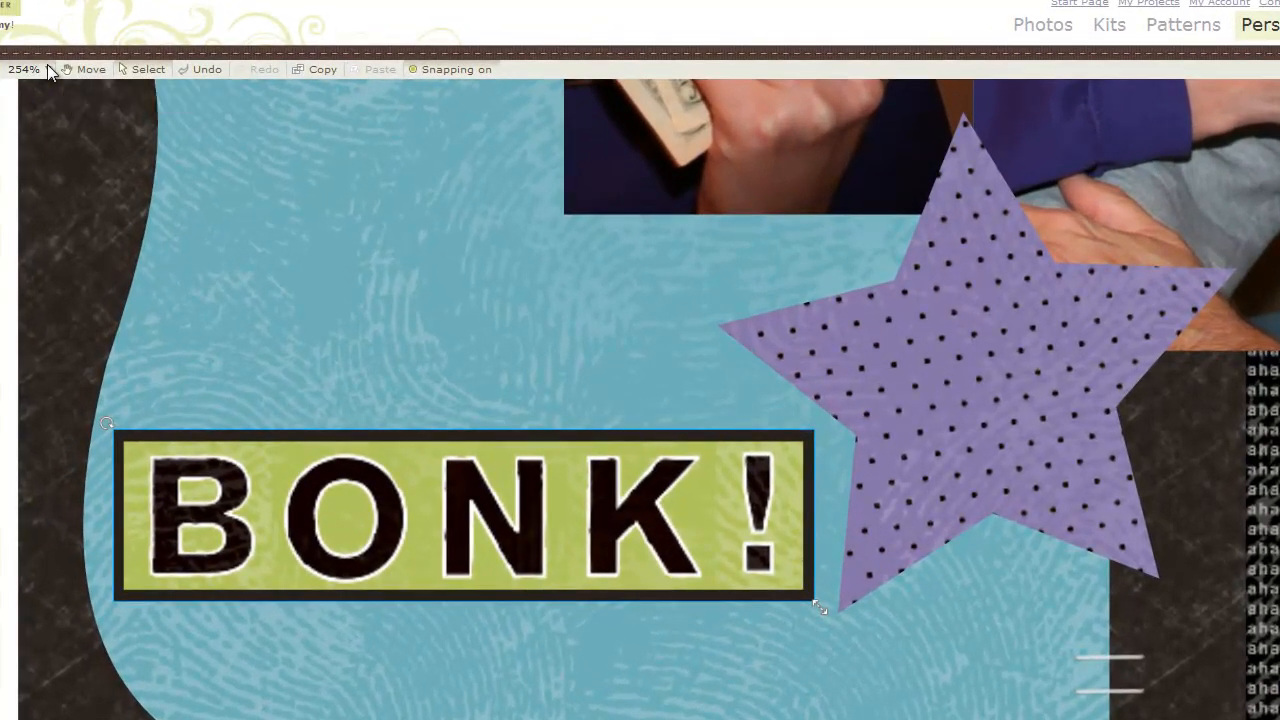
Place the green Medium Accents star over the upper purple star and a slightly tilted blue dotted star beside the right page's large star.
mouse_move(47, 64)
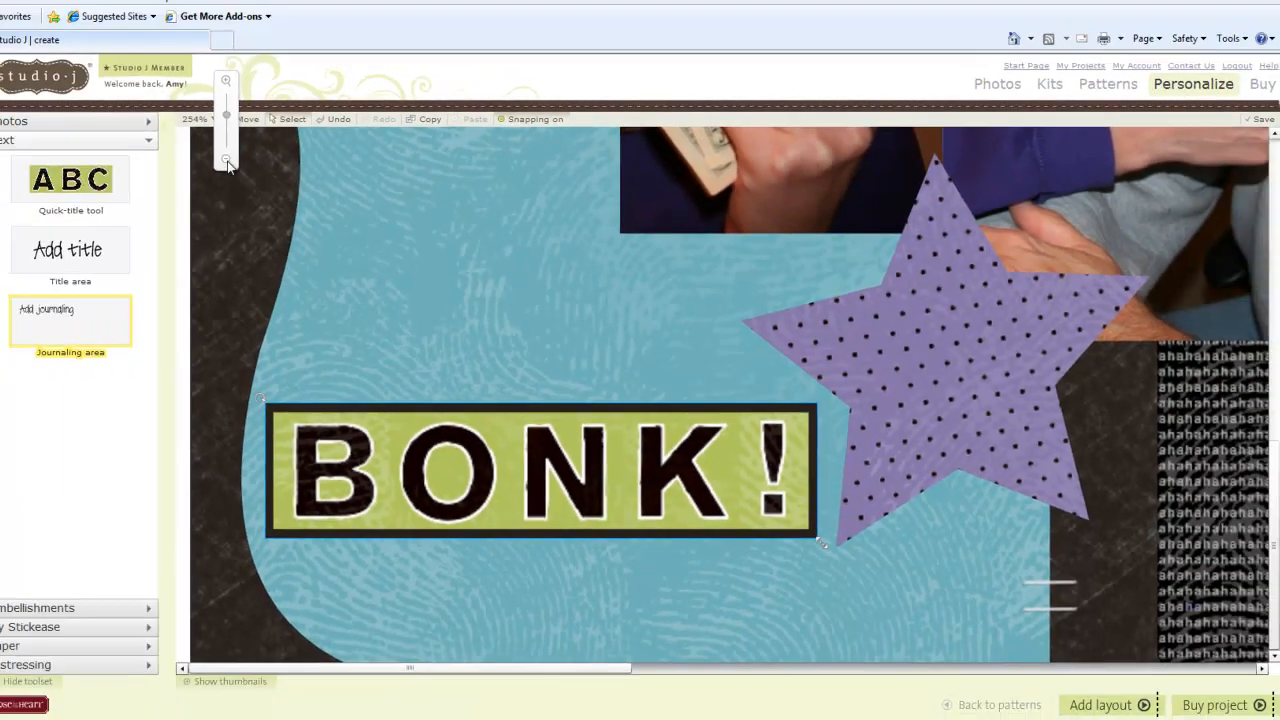
click(227, 112)
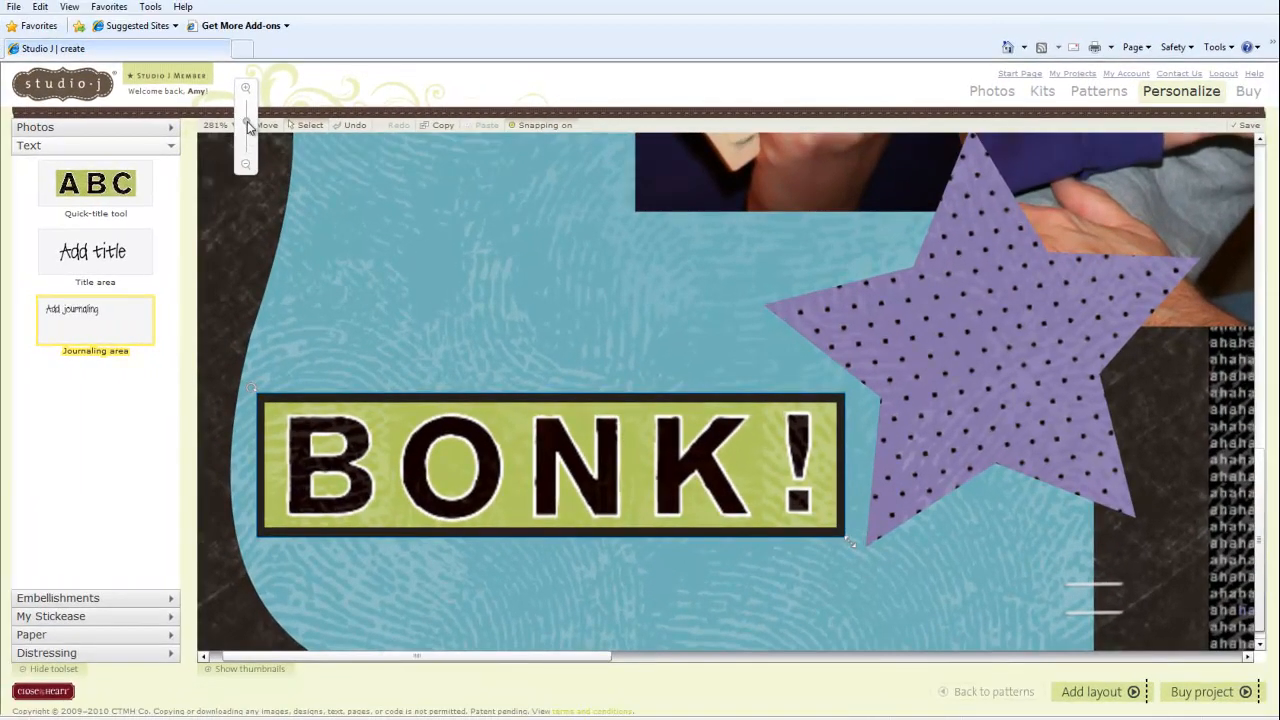
drag(227, 113, 227, 174)
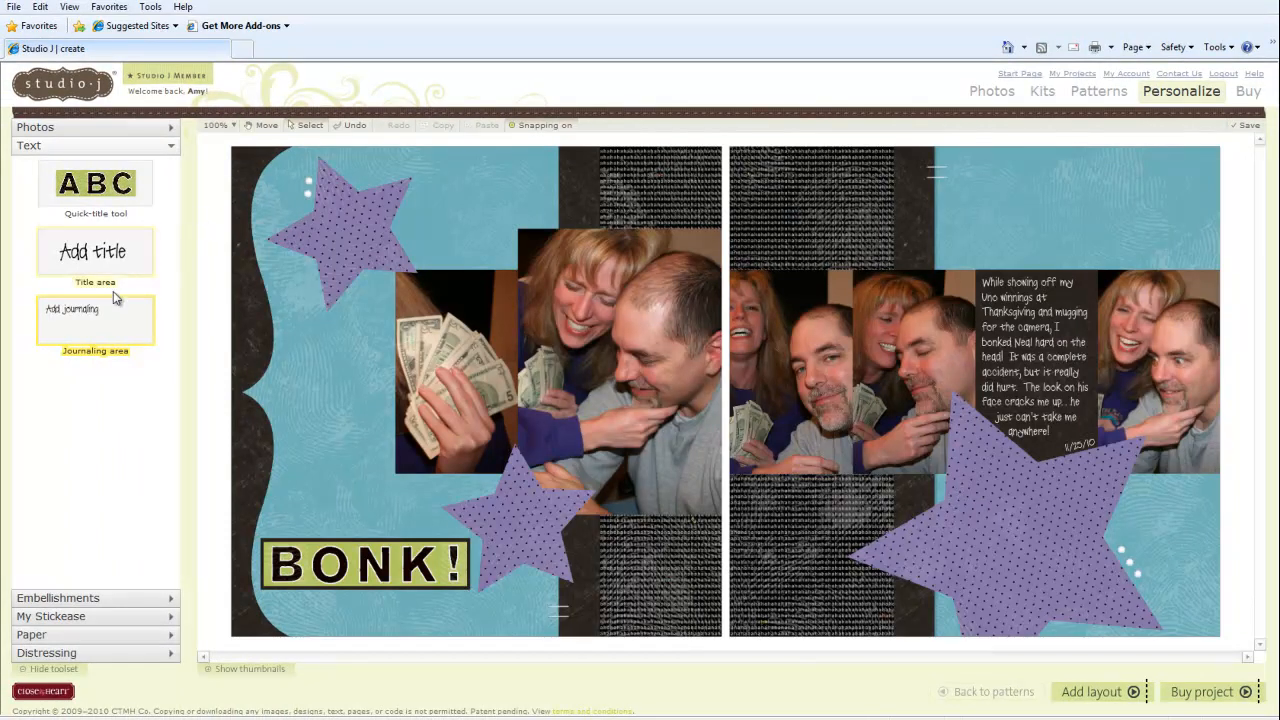
click(70, 598)
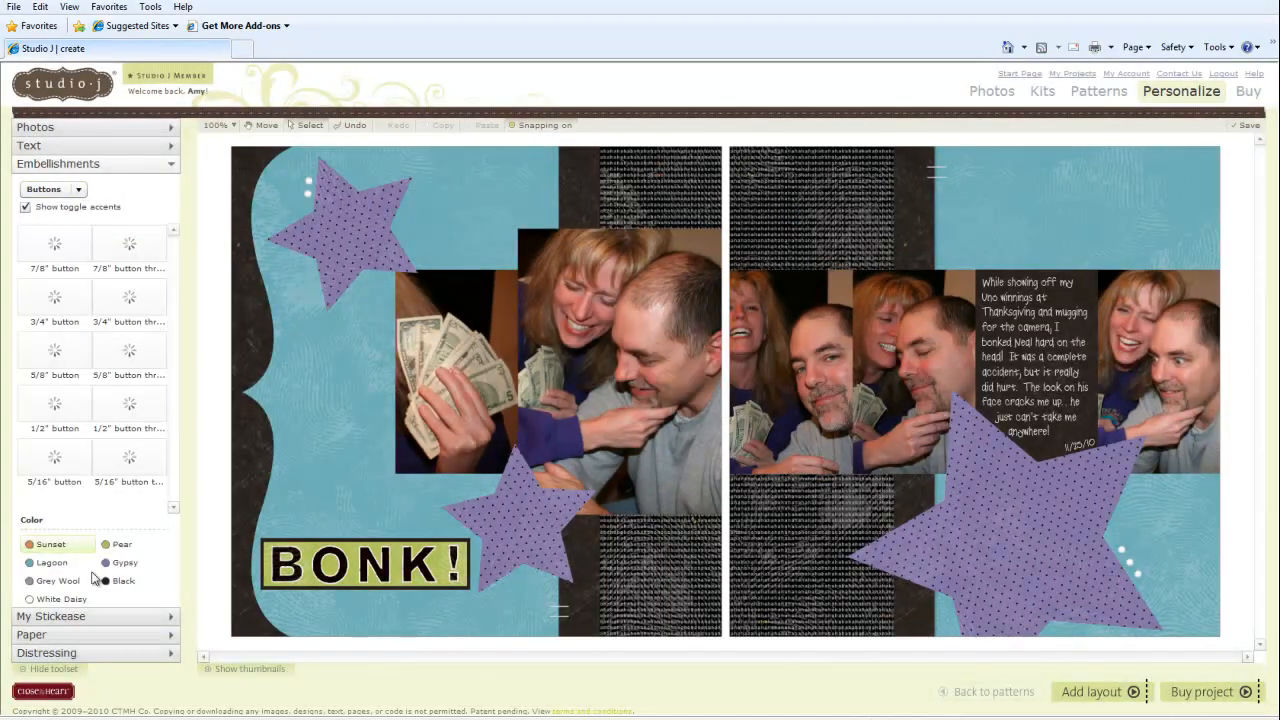
click(50, 616)
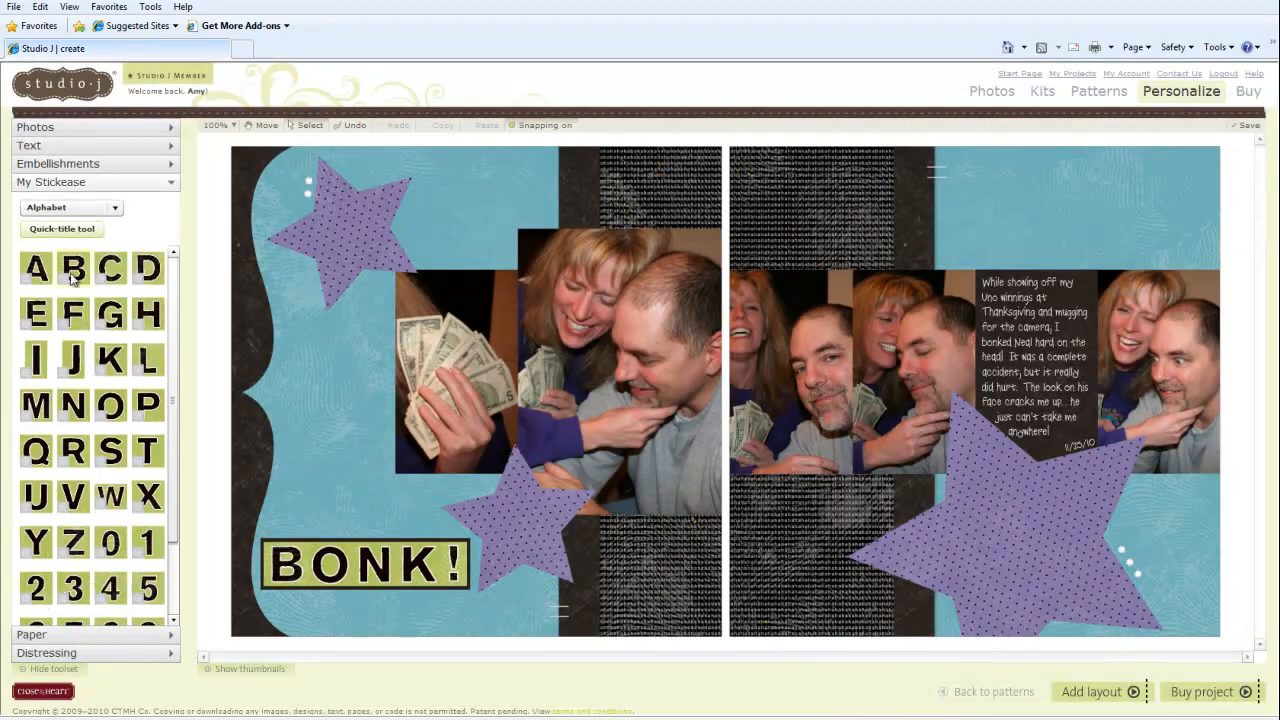
click(70, 210)
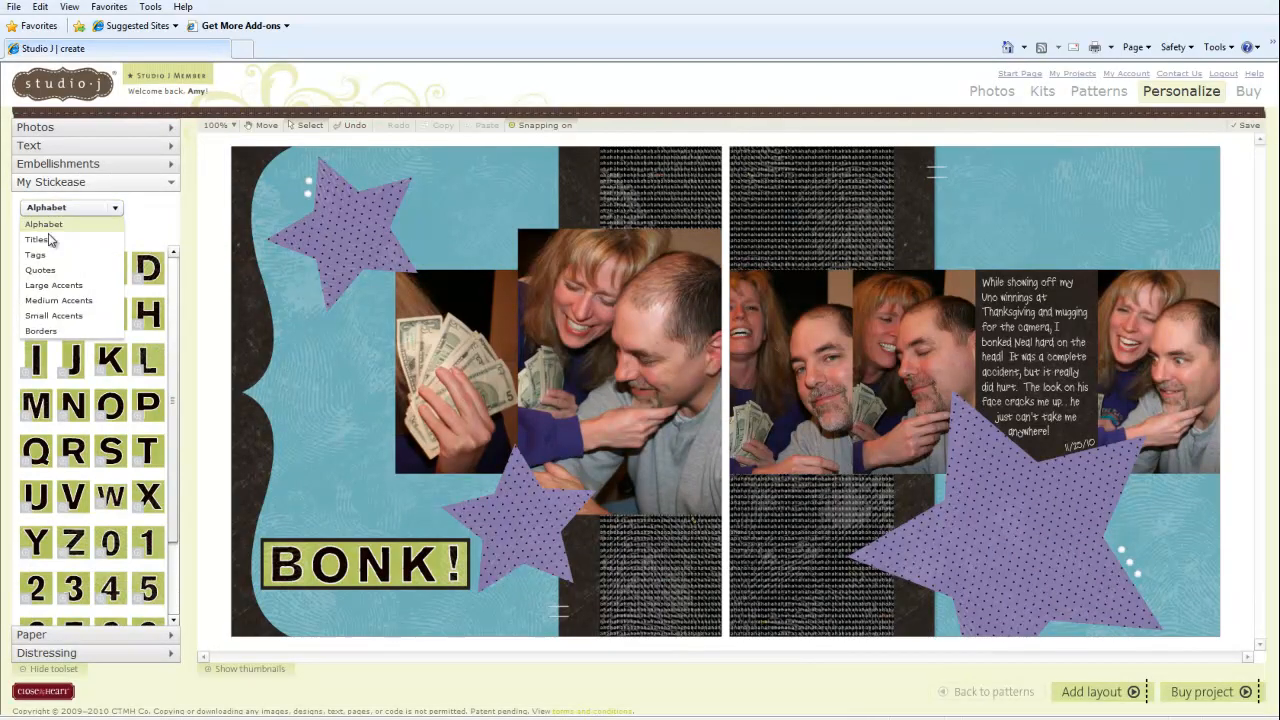
click(48, 285)
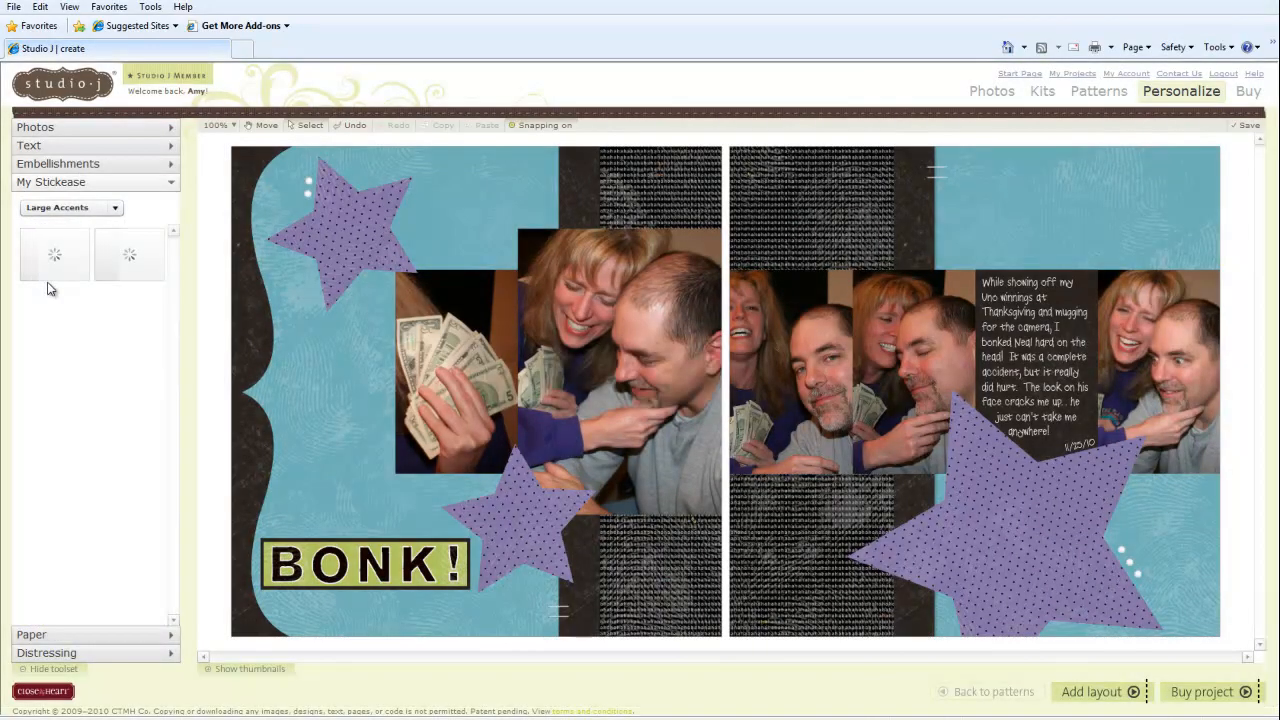
click(77, 209)
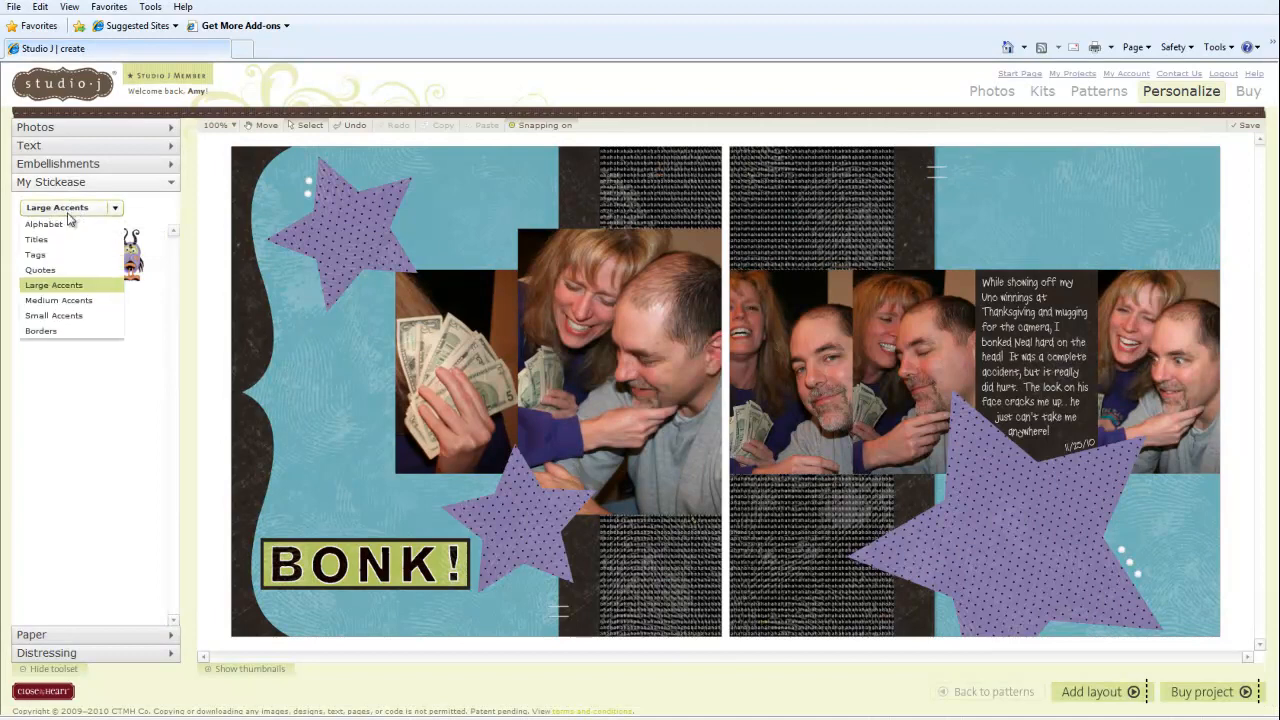
click(64, 296)
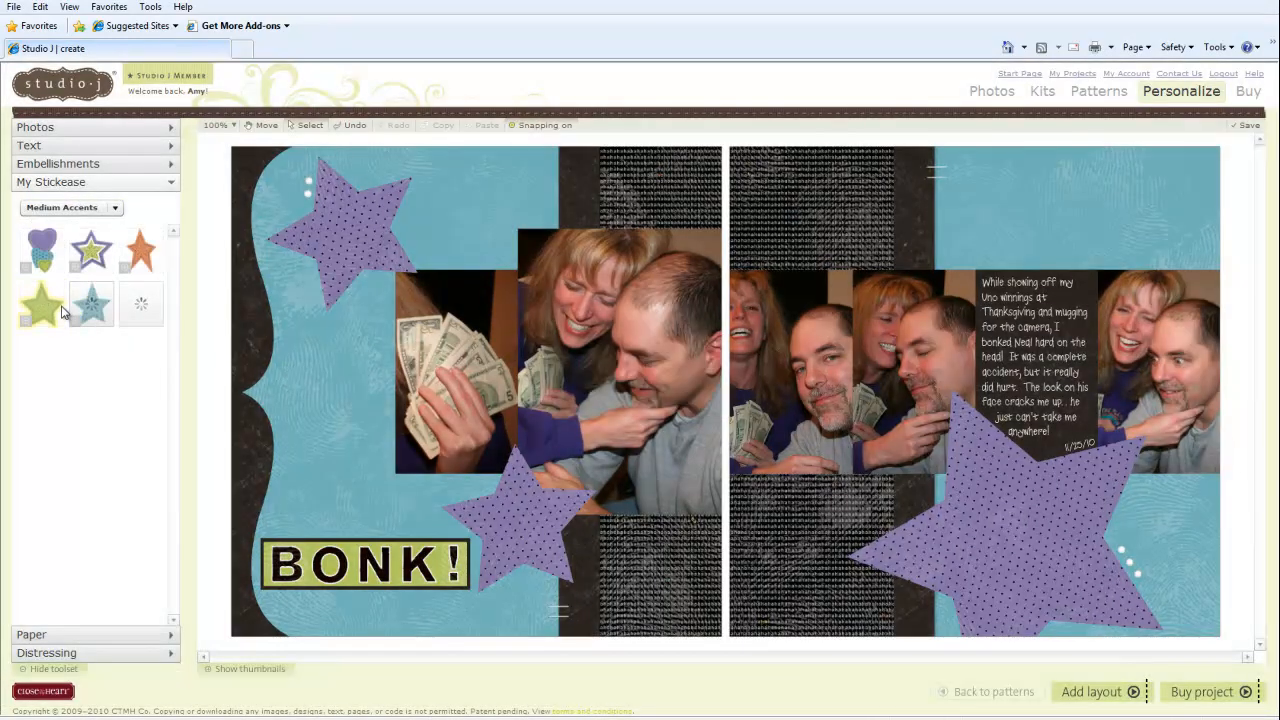
drag(62, 312, 373, 273)
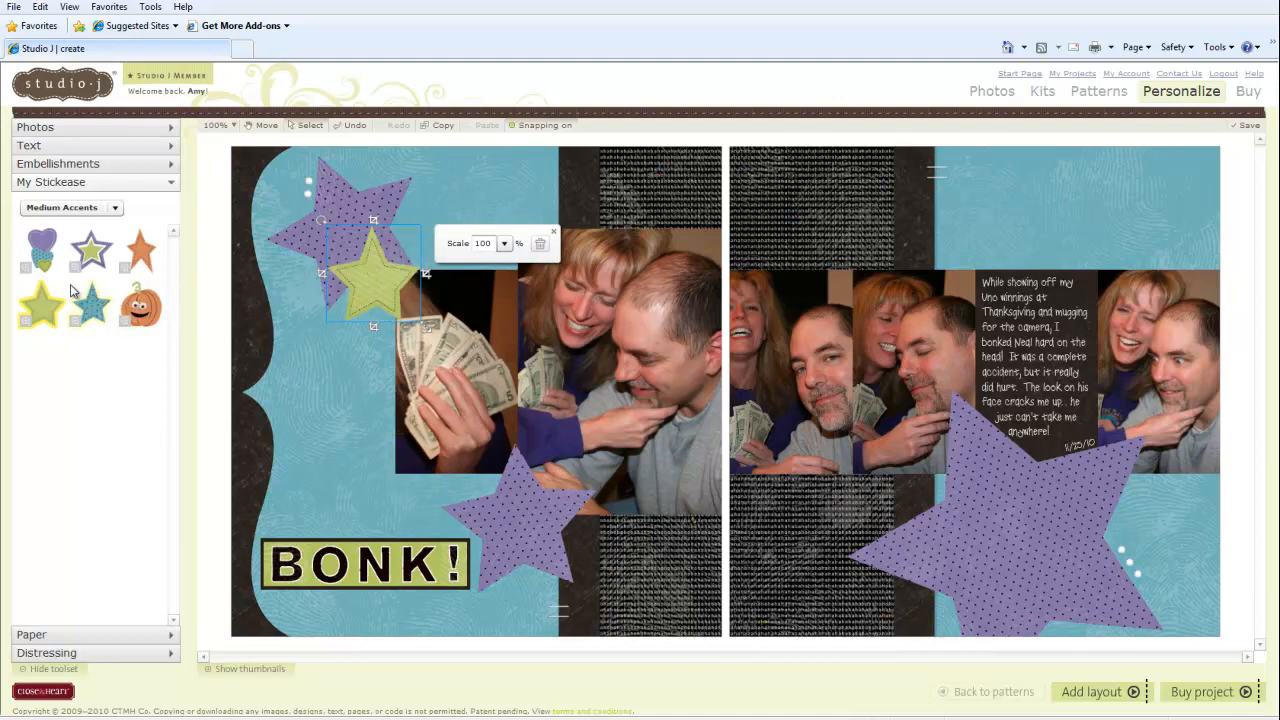
drag(93, 313, 895, 518)
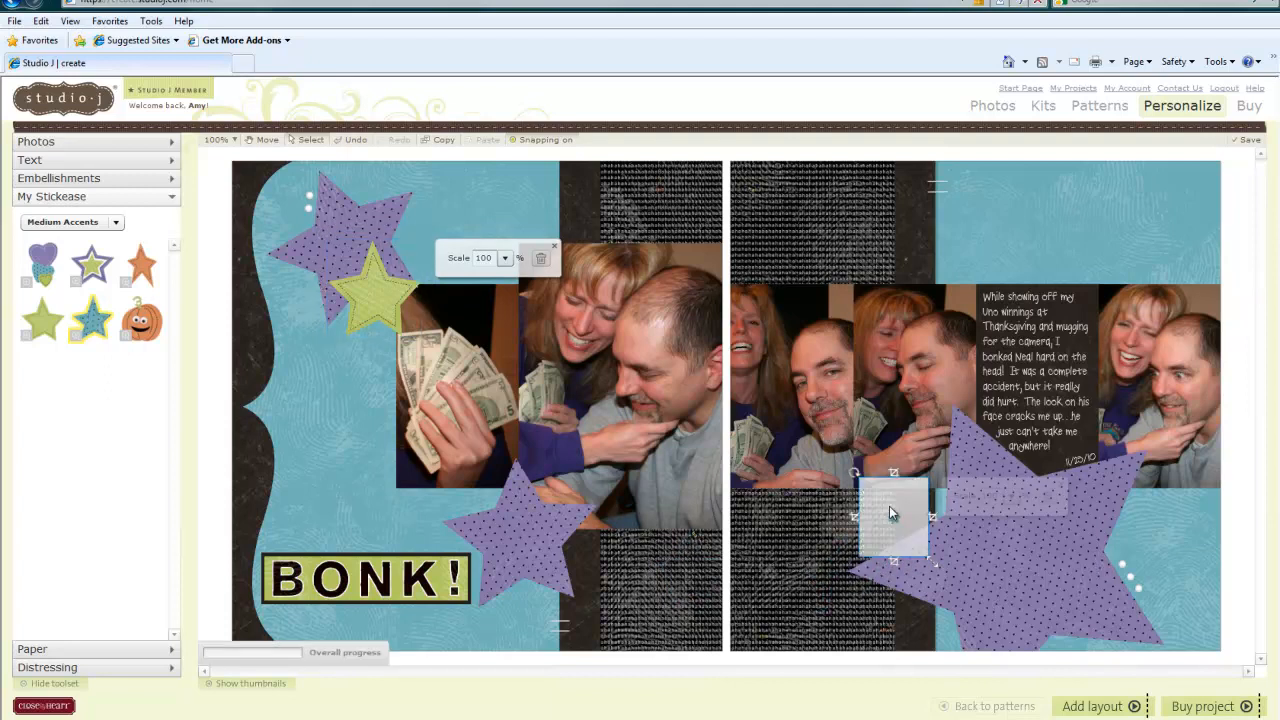
drag(855, 473, 861, 467)
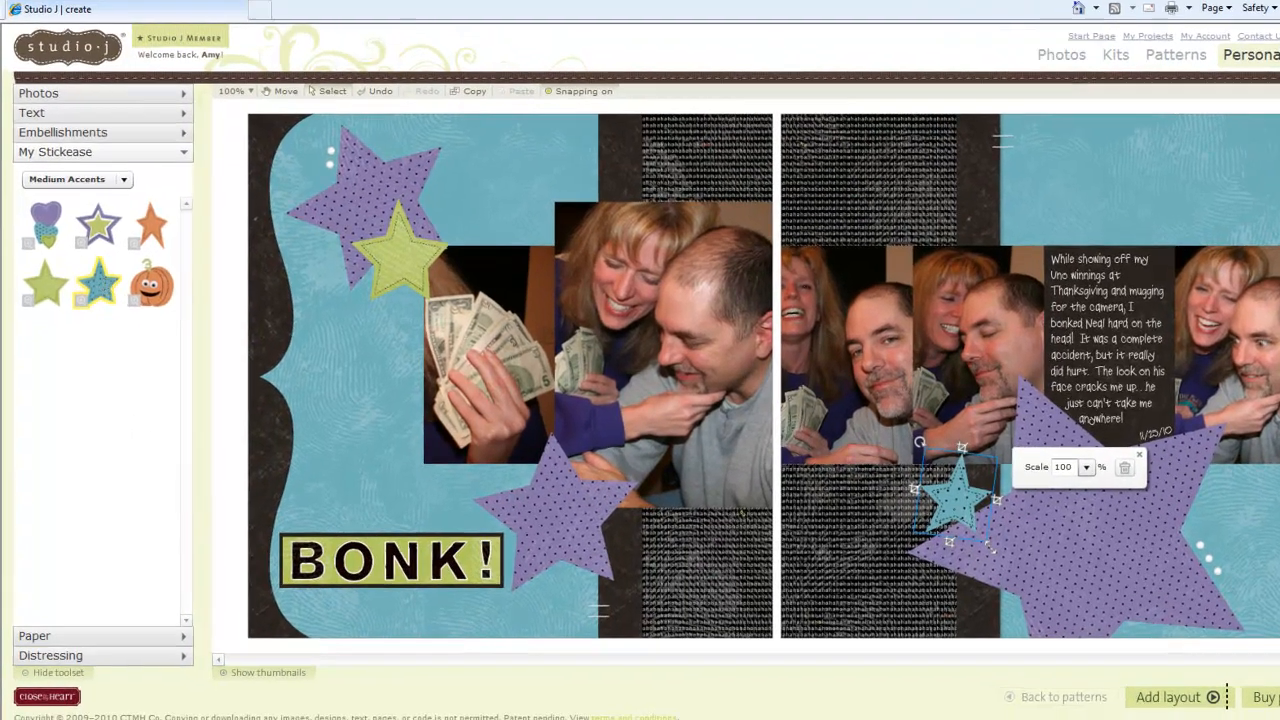
Add a second blue dotted star at the left end of BONK!, tilt it counterclockwise and send it behind the title.
drag(98, 319, 215, 542)
mouse_move(285, 458)
mouse_down()
mouse_move(350, 487)
mouse_move(330, 470)
mouse_move(343, 477)
mouse_up()
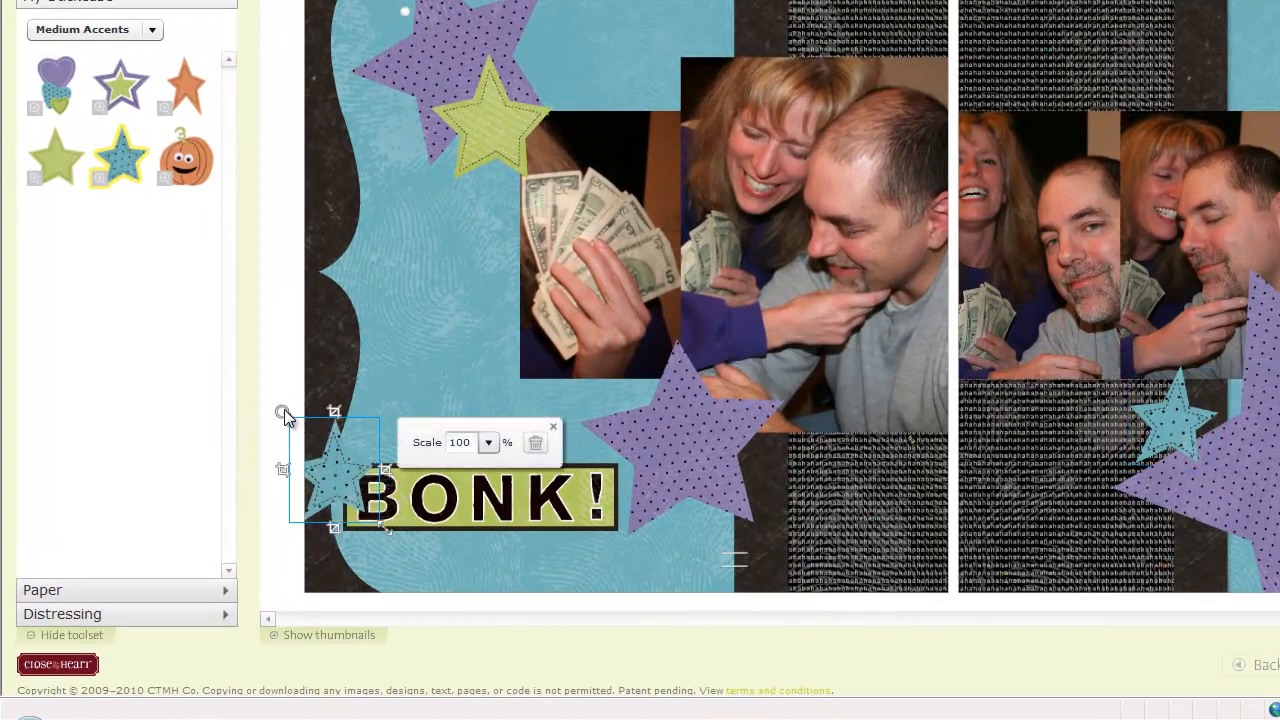
drag(277, 418, 258, 412)
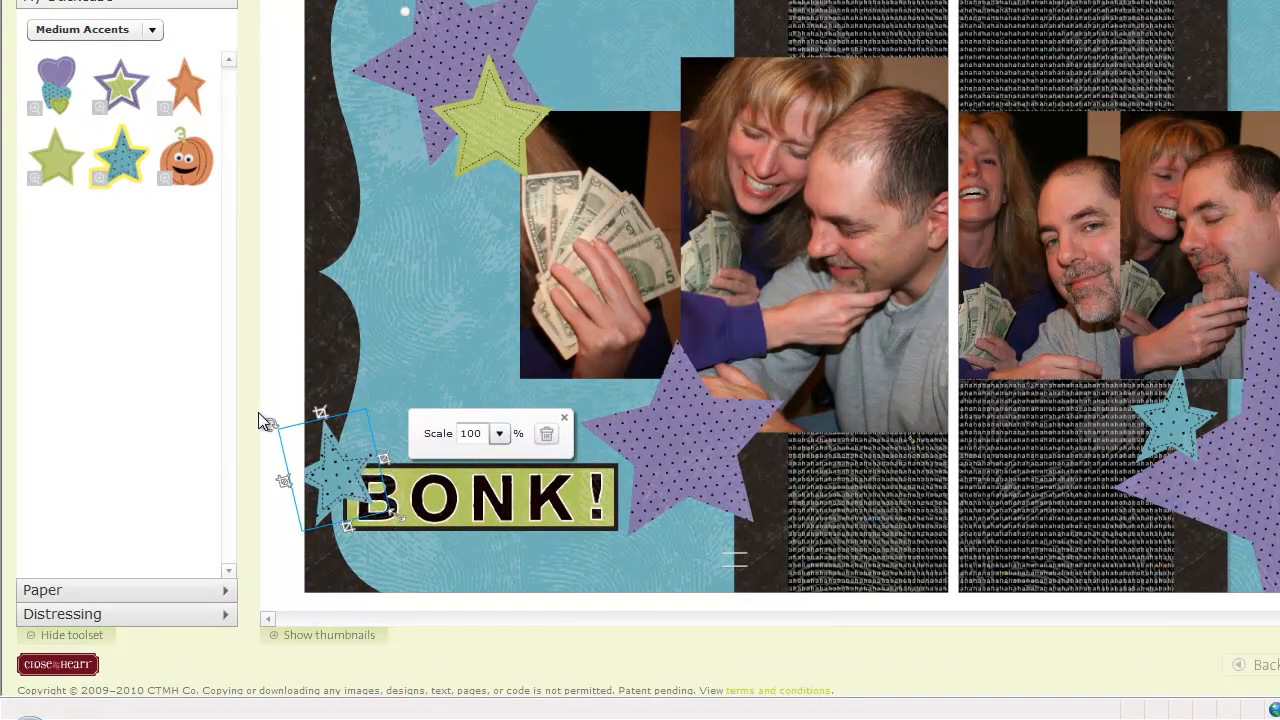
right_click(338, 477)
click(391, 547)
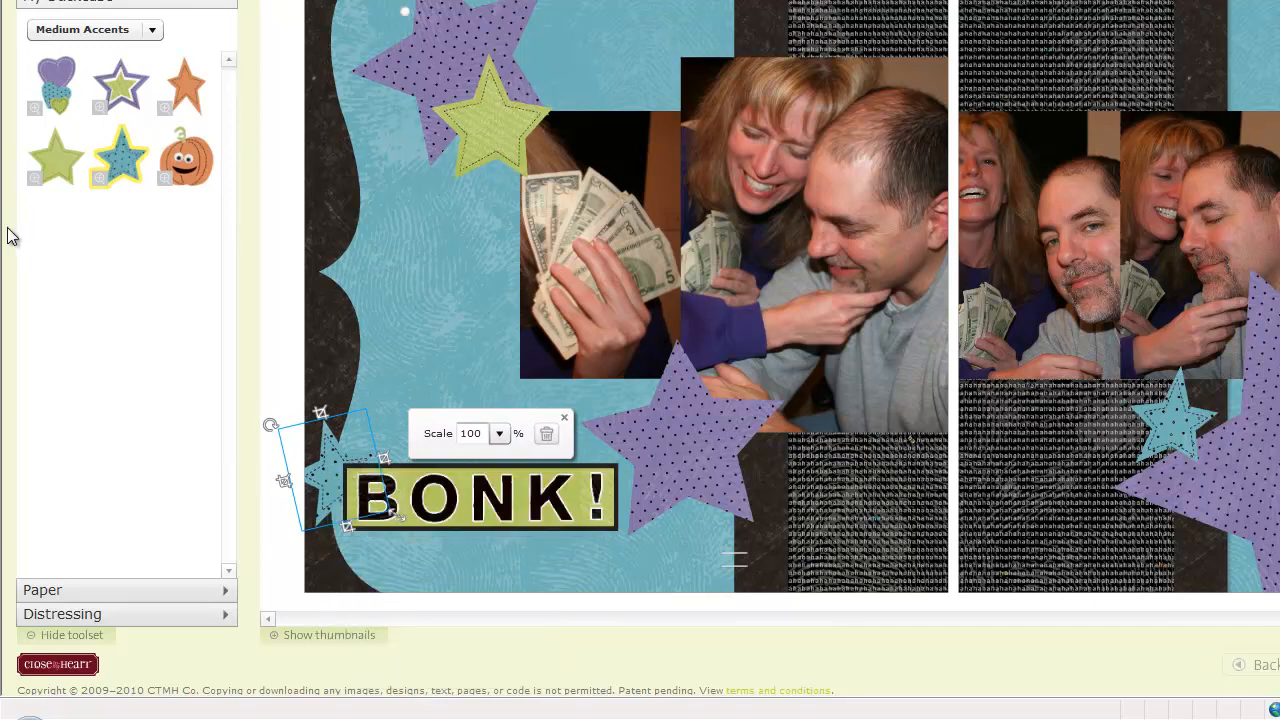
Add the purple-and-green outlined star below the blue star at the lower left corner of BONK! and tilt it slightly.
click(122, 96)
drag(281, 437, 345, 531)
drag(293, 488, 269, 447)
drag(351, 532, 346, 539)
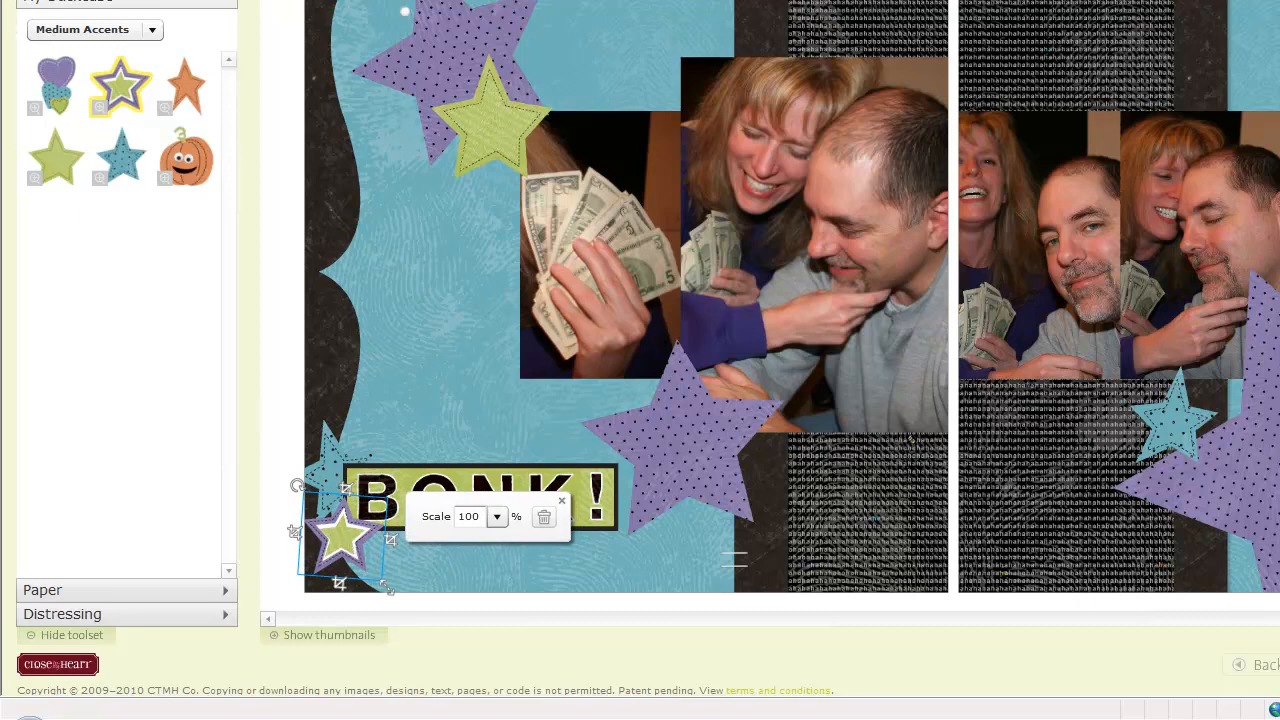
Place the orange-and-green Small Accents star on the upper right of the green star, scaled to 78% and slightly tilted.
click(118, 30)
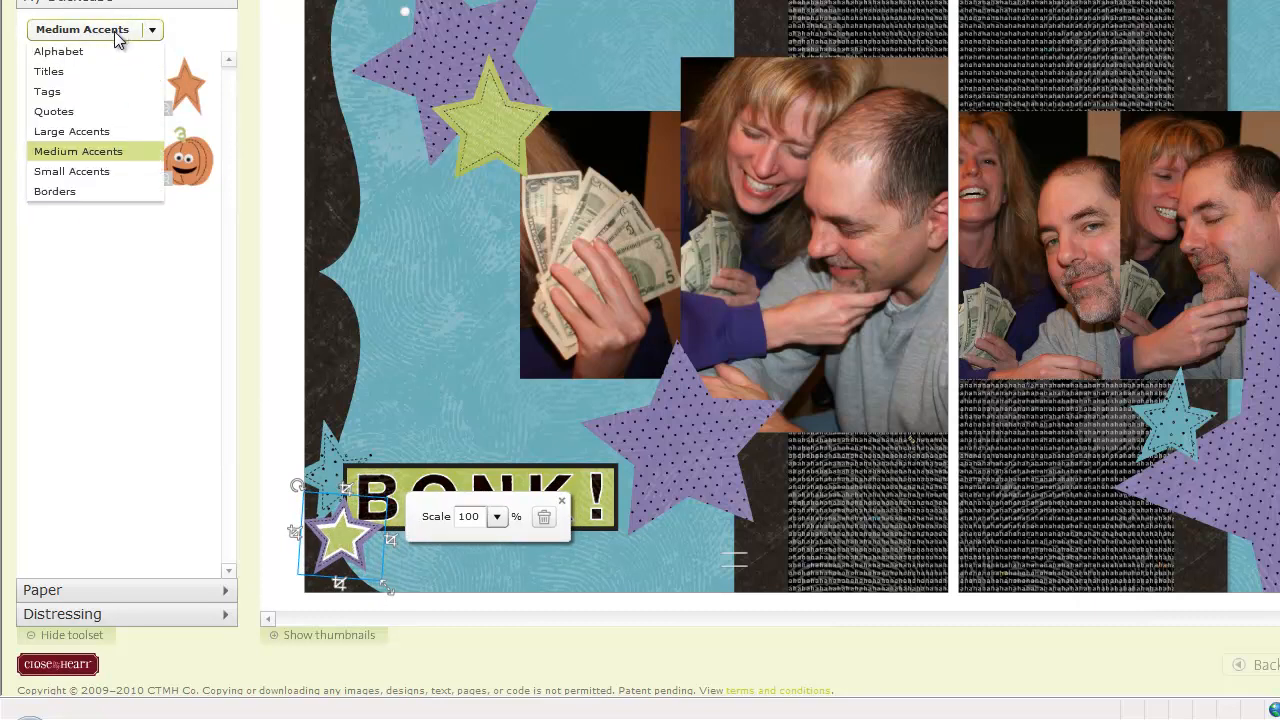
click(75, 171)
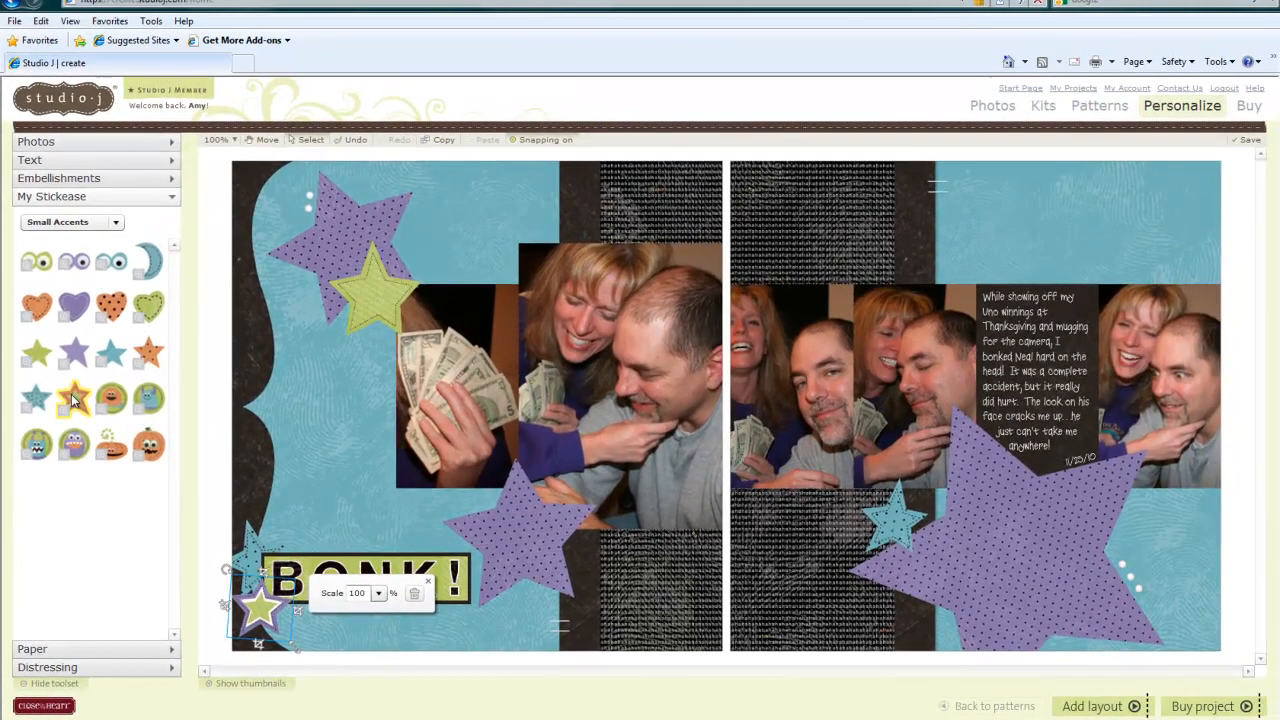
drag(73, 398, 399, 267)
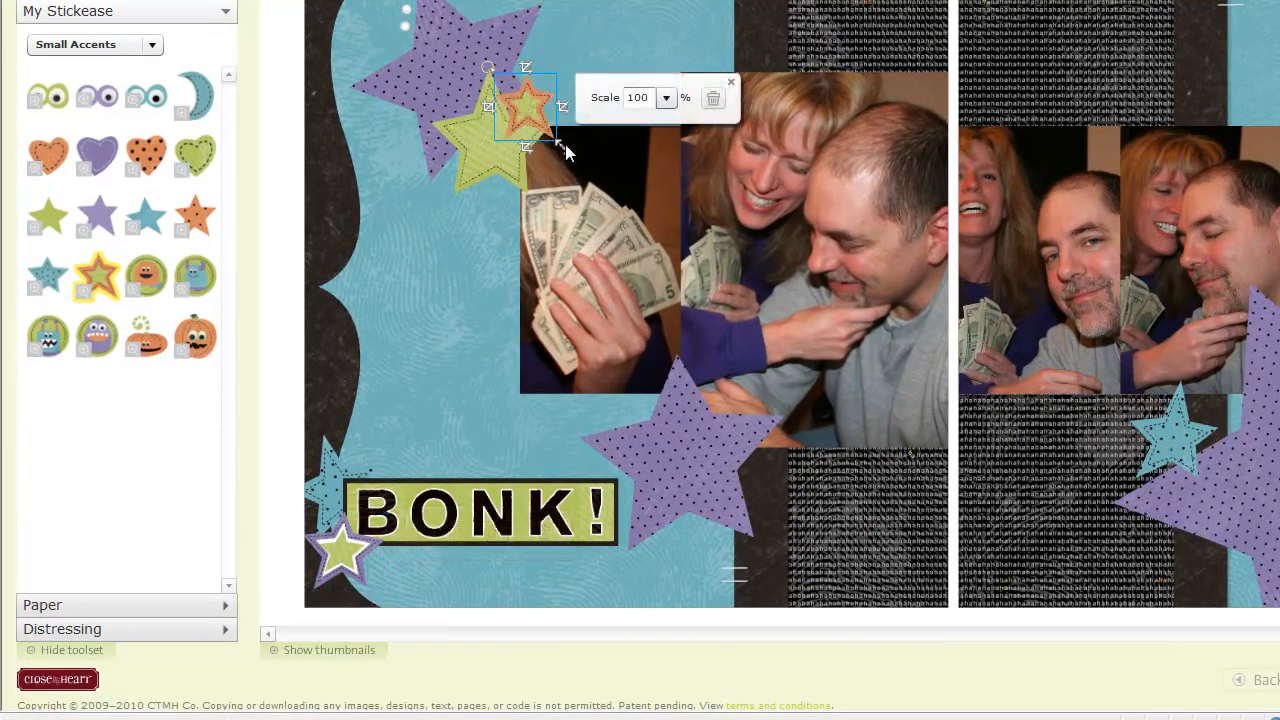
drag(562, 146, 491, 72)
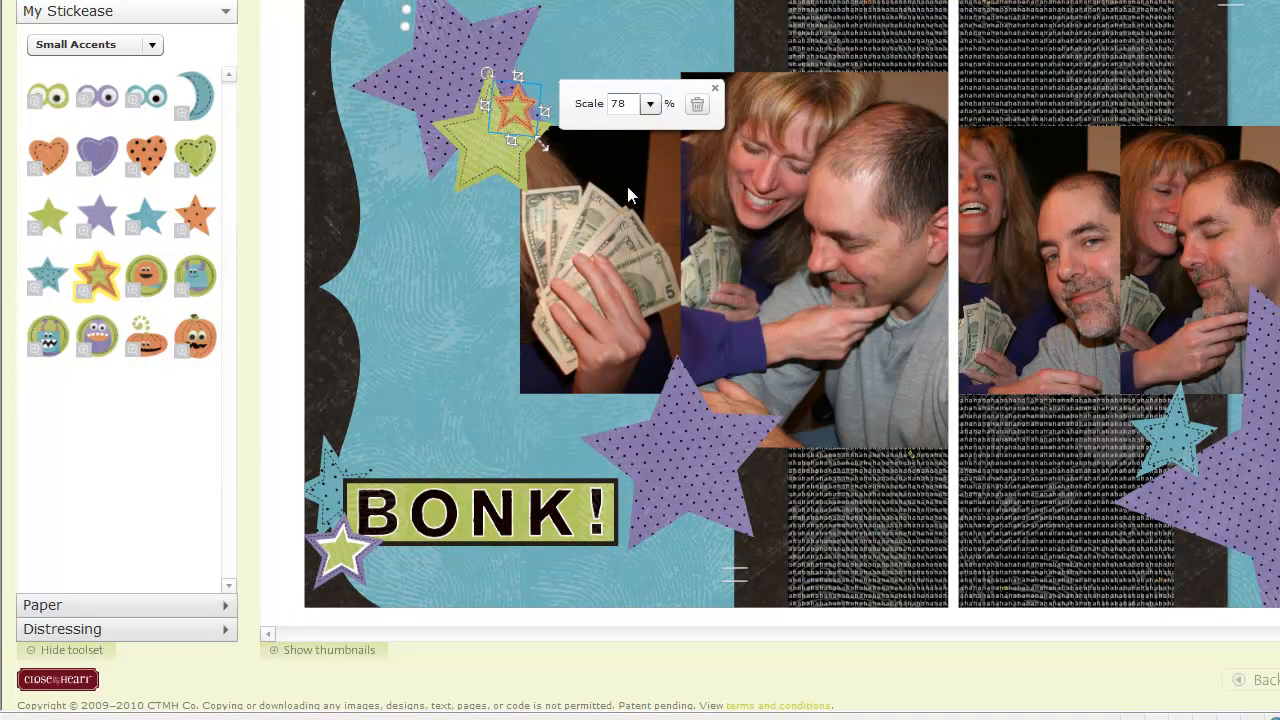
click(714, 88)
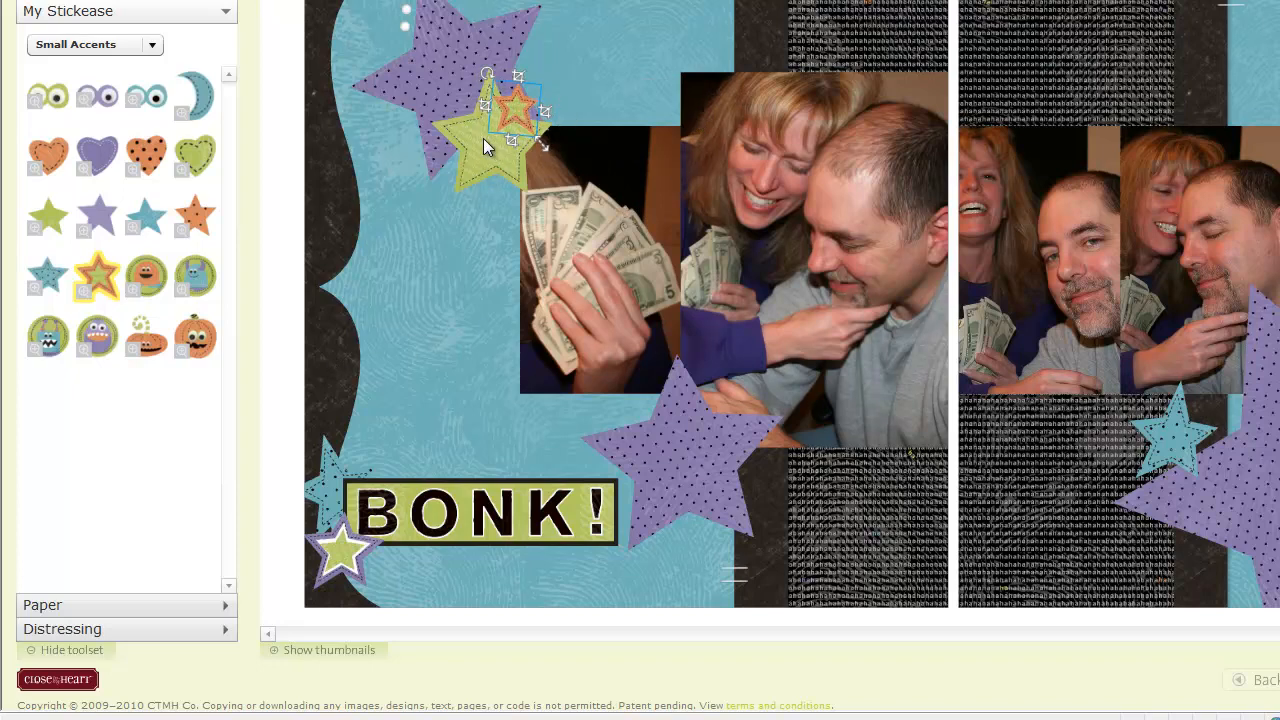
Add the small orange dotted star beside the purple-and-green star, just below the BONK! title.
click(195, 218)
drag(195, 218, 377, 579)
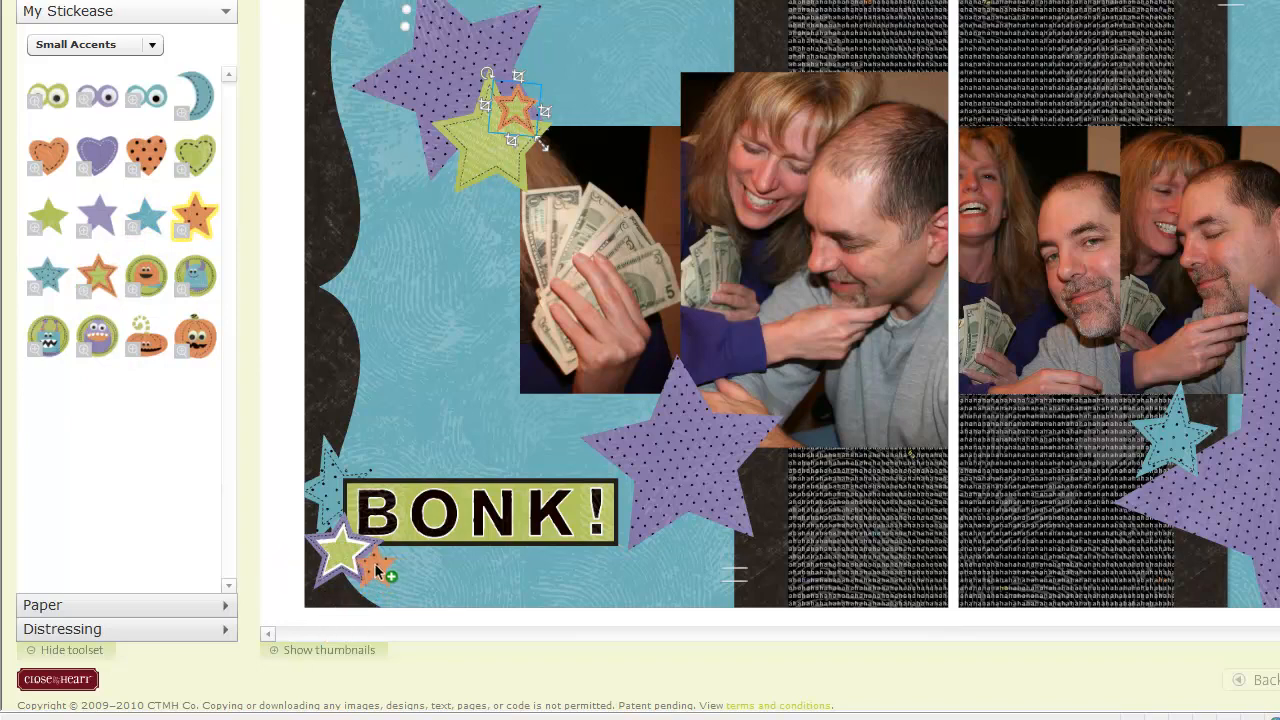
drag(376, 572, 382, 570)
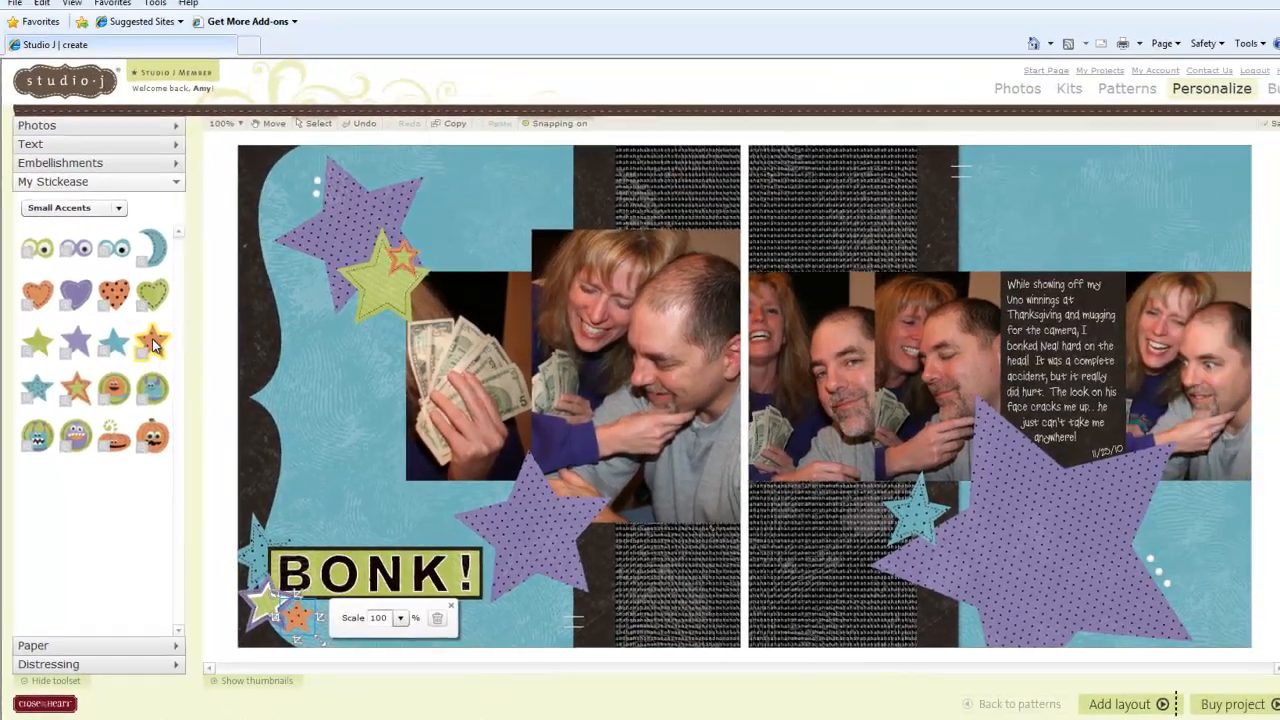
Add small stars: orange dotted and green beneath the right page's blue star, solid blue at 80% and green at 72% on the journaling's upper right corner.
drag(152, 345, 911, 600)
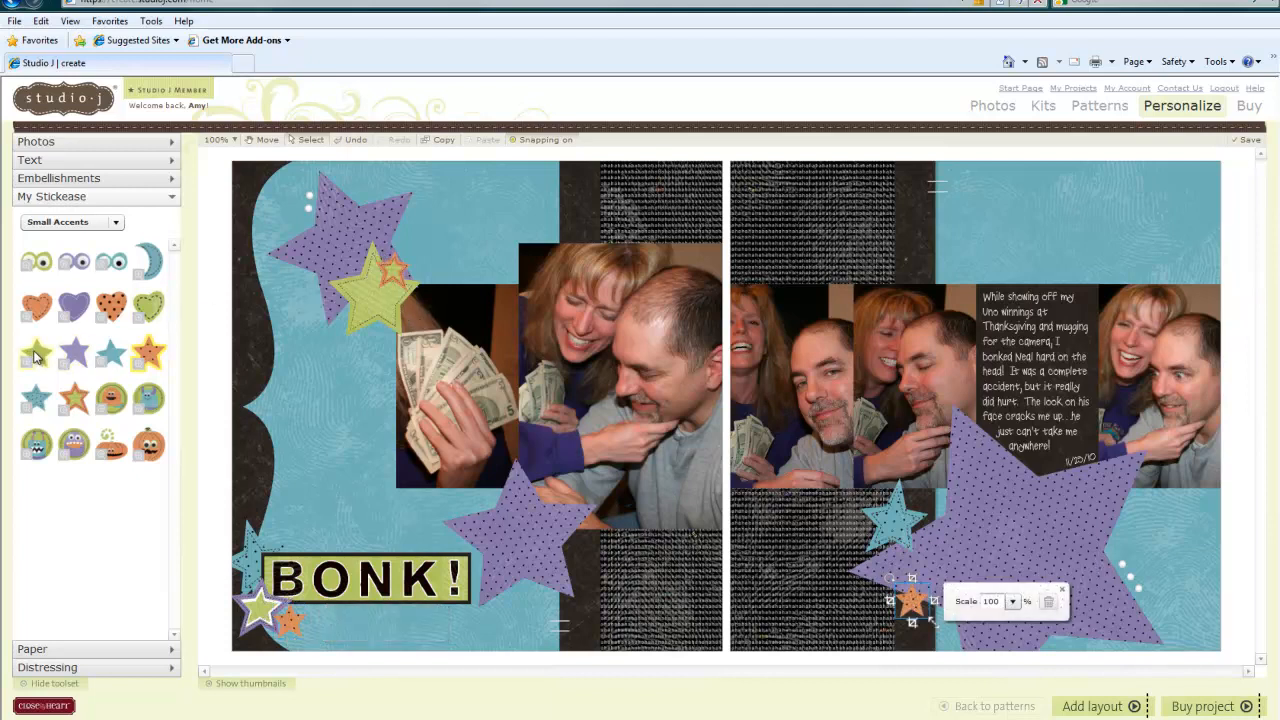
drag(37, 353, 901, 624)
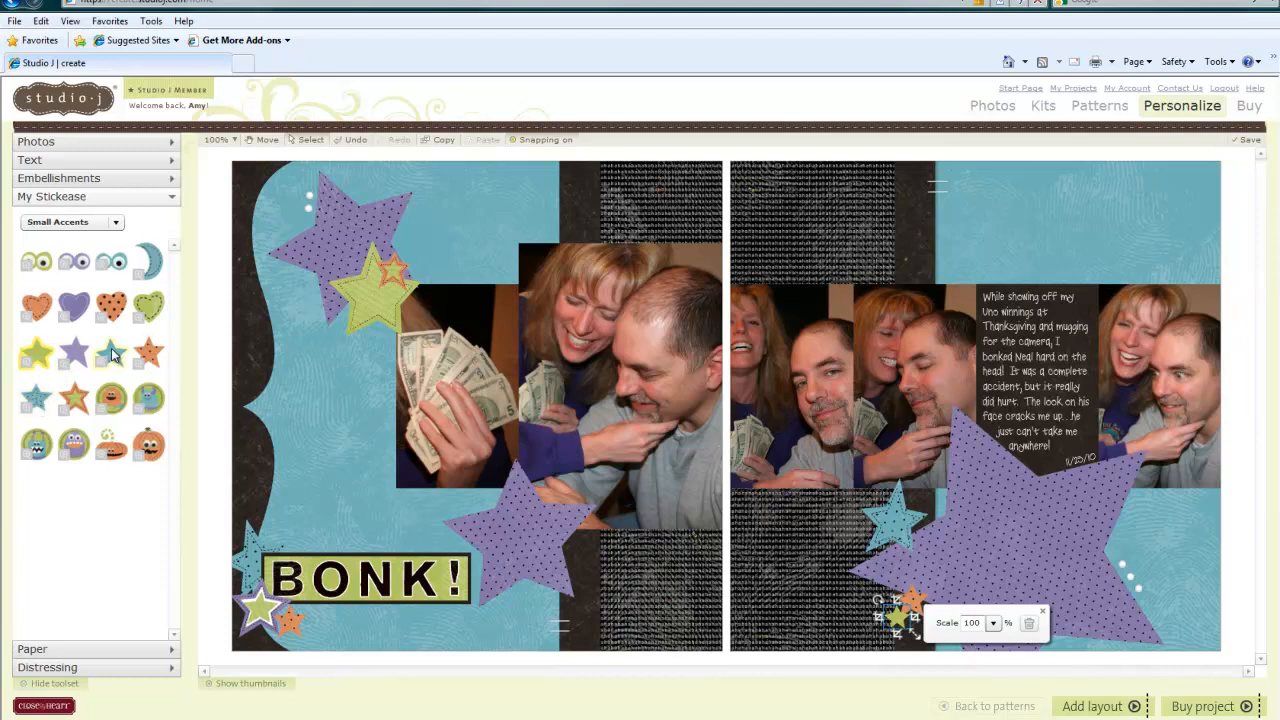
drag(111, 353, 1095, 312)
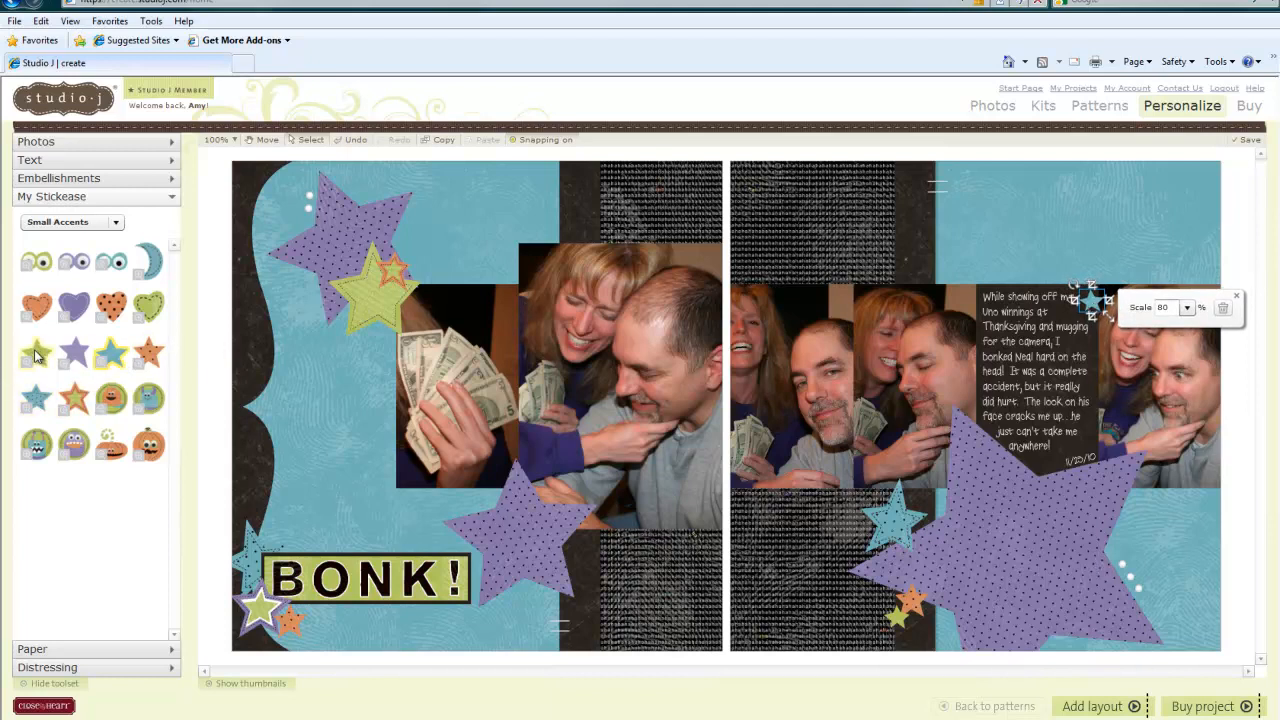
drag(36, 352, 1081, 318)
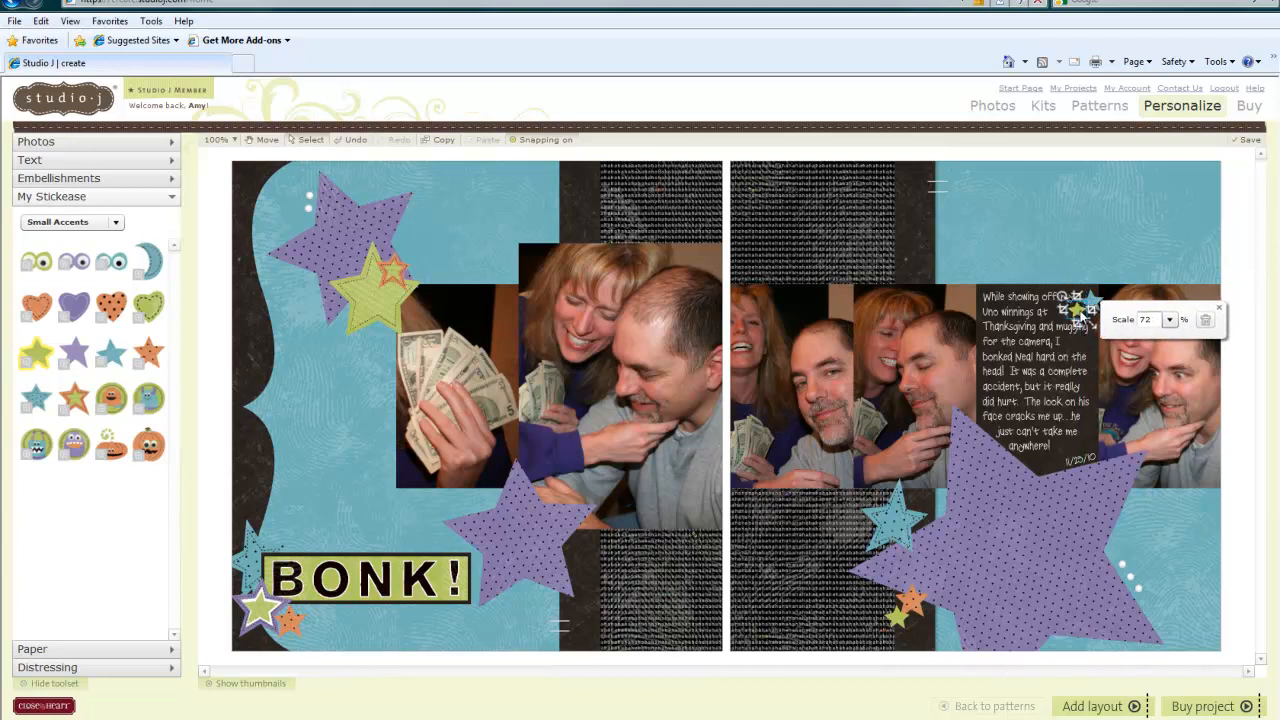